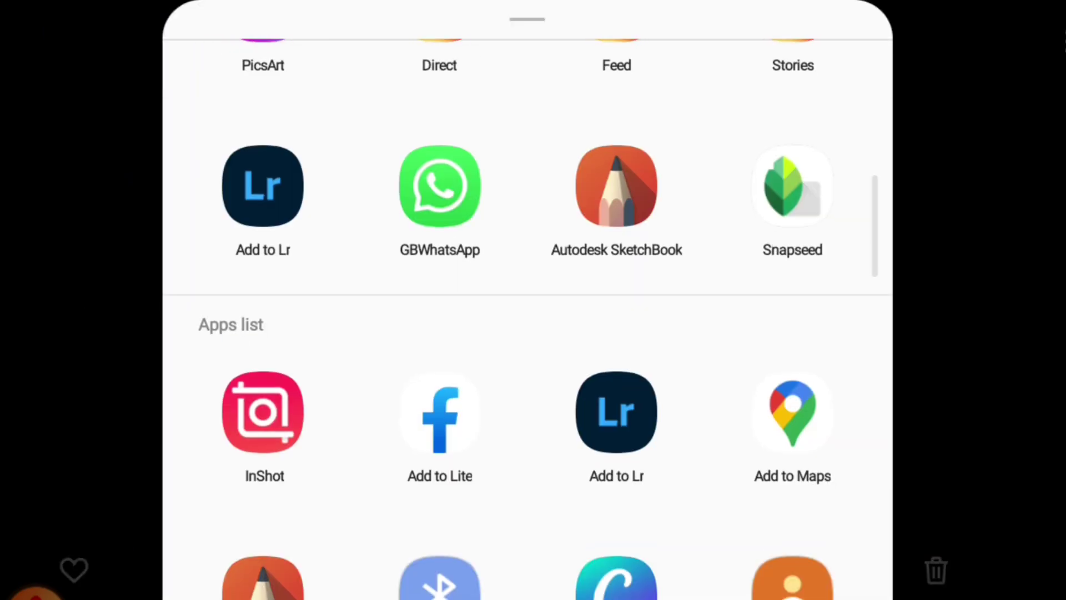
Send the bearded man's portrait to Snapseed and show its editing tools, including Healing and Curves
{"action": "left_click", "coordinate": [792, 186]}
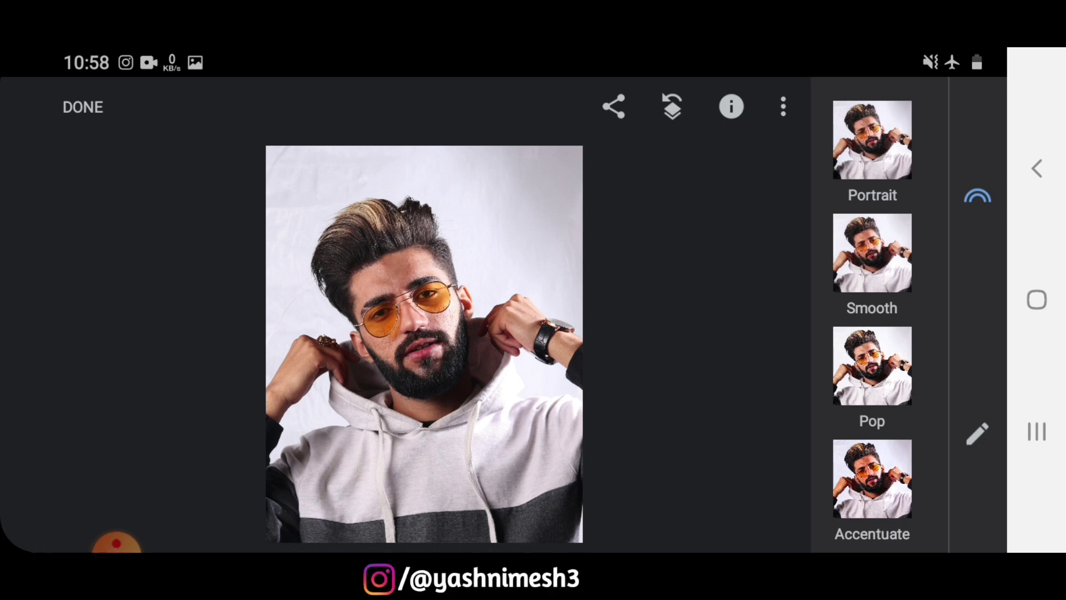
{"action": "left_click", "coordinate": [977, 433]}
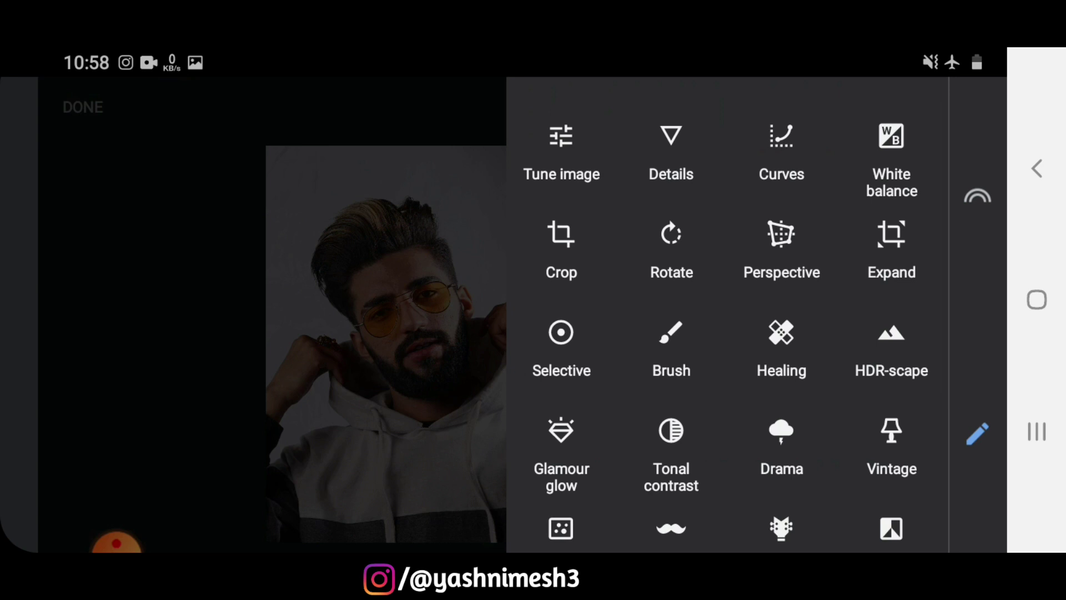
{"action": "left_click", "coordinate": [116, 541]}
{"action": "left_click", "coordinate": [153, 448]}
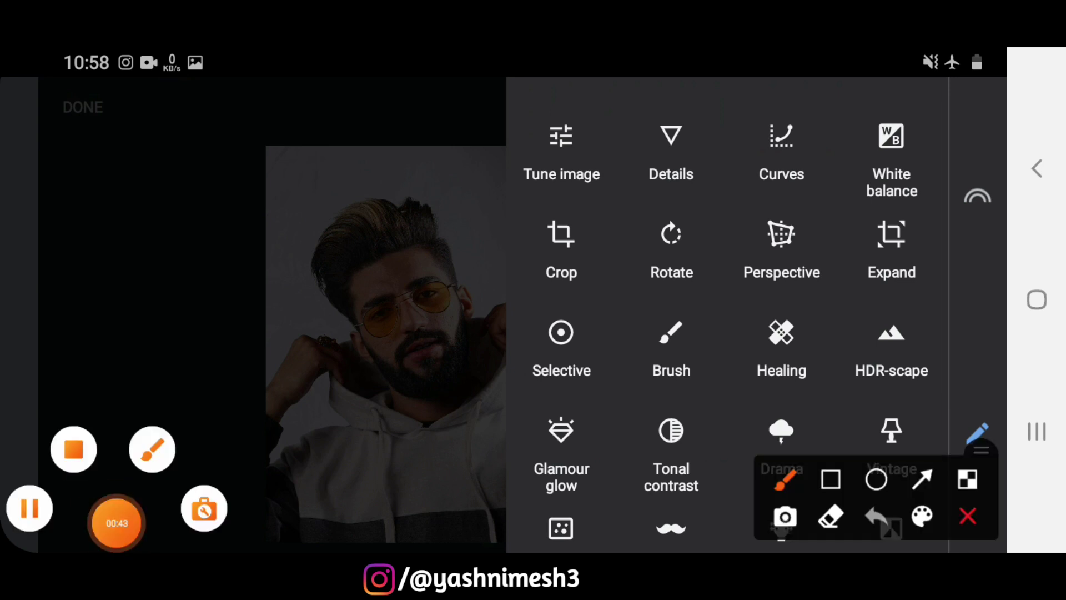
{"action": "left_click_drag", "start_coordinate": [753, 297], "coordinate": [825, 291]}
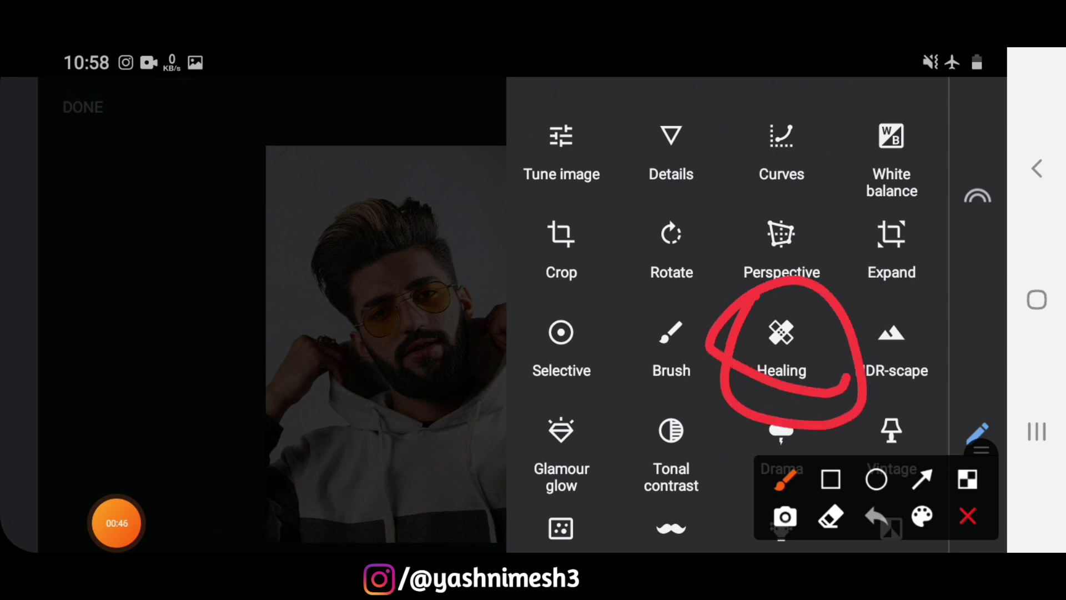
{"action": "left_click_drag", "start_coordinate": [847, 381], "coordinate": [819, 412]}
{"action": "left_click", "coordinate": [966, 517]}
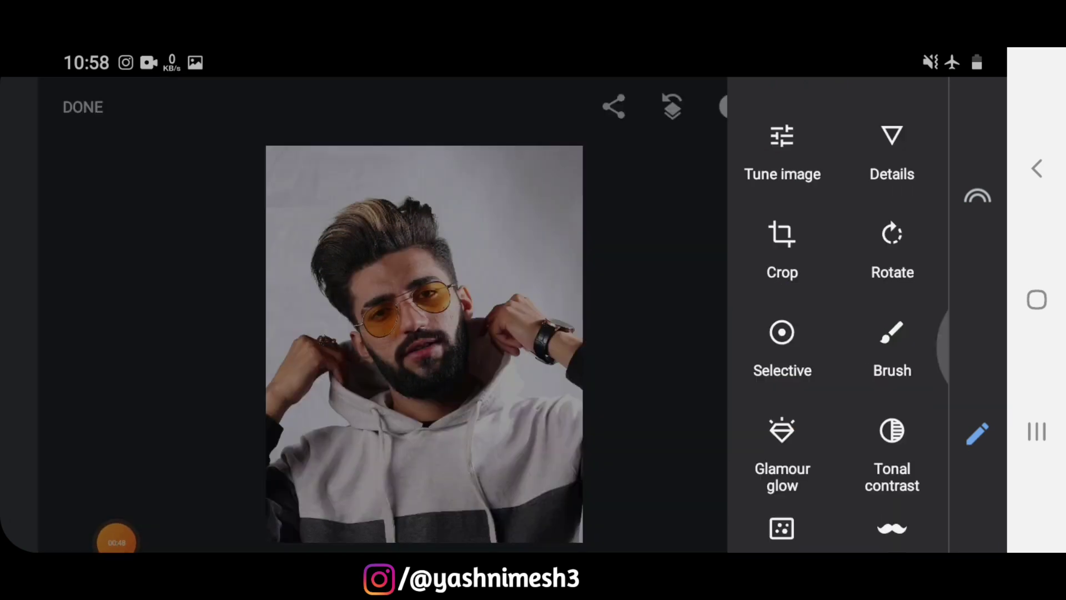
With the Healing tool zoomed in, heal the spot beside the nose and the cheek blemishes
{"action": "left_click", "coordinate": [781, 344]}
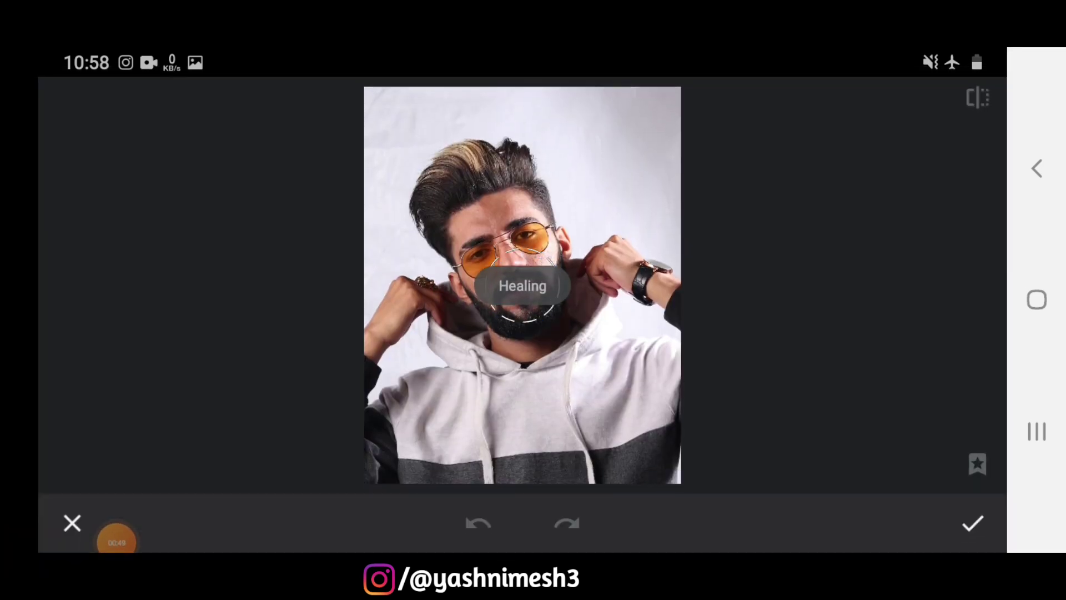
{"action": "scroll", "coordinate": [522, 250], "scroll_direction": "up", "scroll_amount": 3}
{"action": "scroll", "coordinate": [522, 250], "scroll_direction": "up", "scroll_amount": 2}
{"action": "scroll", "coordinate": [523, 251], "scroll_direction": "up", "scroll_amount": 2}
{"action": "scroll", "coordinate": [522, 250], "scroll_direction": "up", "scroll_amount": 2}
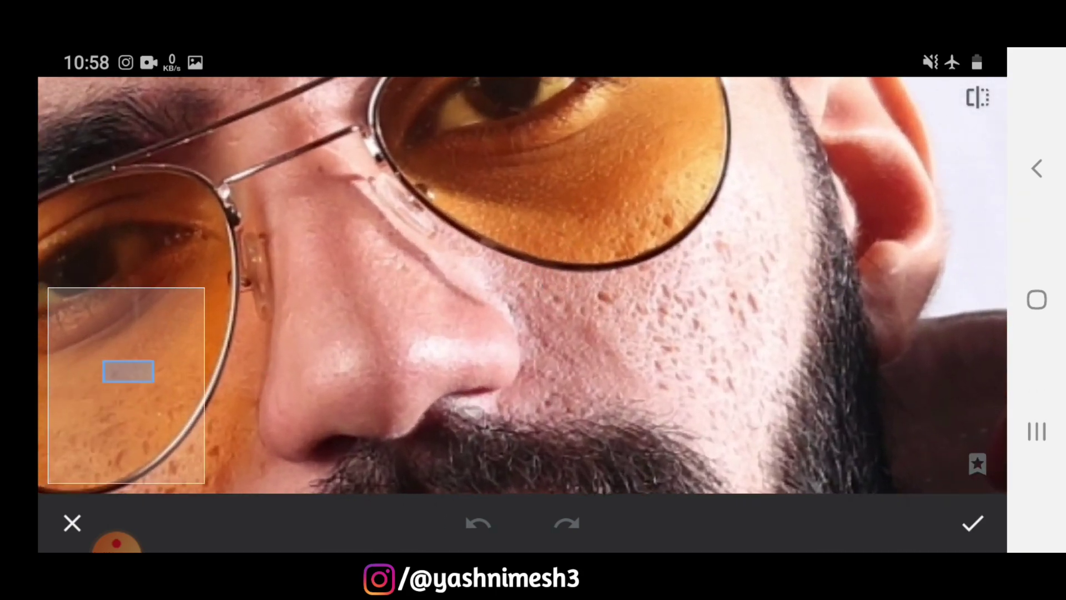
{"action": "mouse_move", "coordinate": [723, 167]}
{"action": "left_mouse_down"}
{"action": "mouse_move", "coordinate": [278, 444]}
{"action": "mouse_move", "coordinate": [722, 167]}
{"action": "left_mouse_up"}
{"action": "left_click_drag", "start_coordinate": [522, 444], "coordinate": [522, 167]}
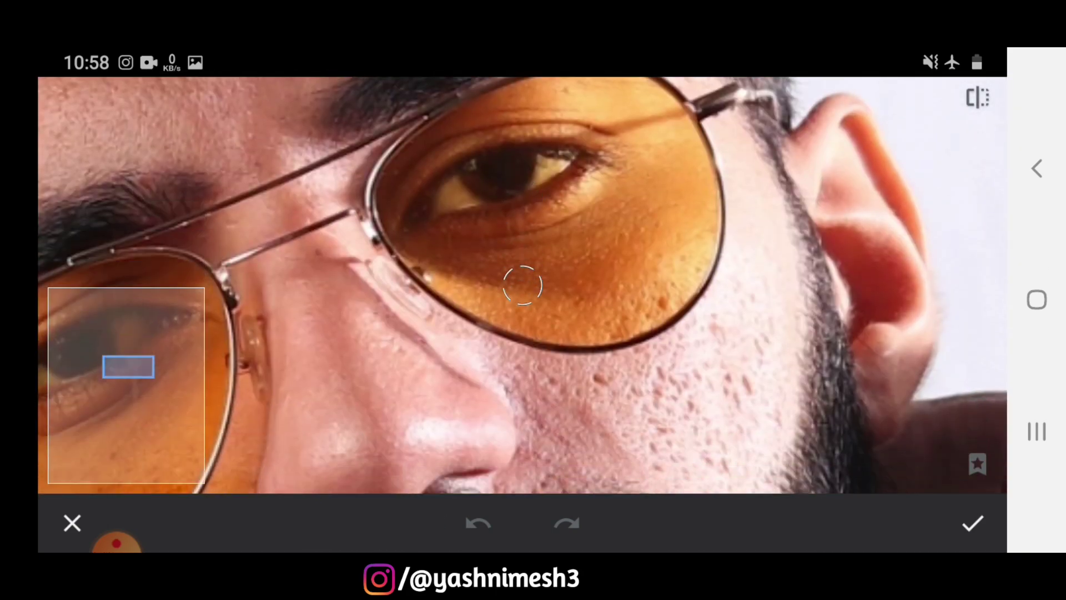
{"action": "mouse_move", "coordinate": [500, 389]}
{"action": "left_mouse_down"}
{"action": "mouse_move", "coordinate": [556, 193]}
{"action": "mouse_move", "coordinate": [534, 267]}
{"action": "left_mouse_up"}
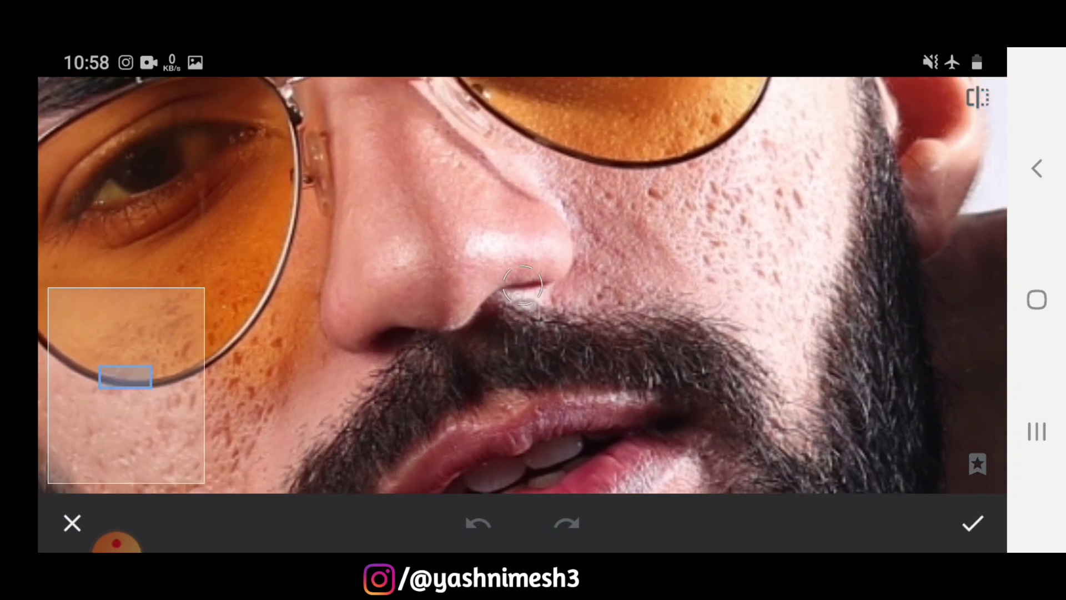
{"action": "mouse_move", "coordinate": [522, 222]}
{"action": "left_mouse_down"}
{"action": "mouse_move", "coordinate": [533, 278]}
{"action": "mouse_move", "coordinate": [527, 256]}
{"action": "mouse_move", "coordinate": [522, 285]}
{"action": "left_mouse_up"}
{"action": "left_click", "coordinate": [523, 286]}
{"action": "left_click", "coordinate": [758, 280]}
{"action": "left_click_drag", "start_coordinate": [660, 319], "coordinate": [679, 324]}
Move up to the forehead and heal its blemish and the spot near the hairline
{"action": "left_click_drag", "start_coordinate": [533, 299], "coordinate": [547, 269]}
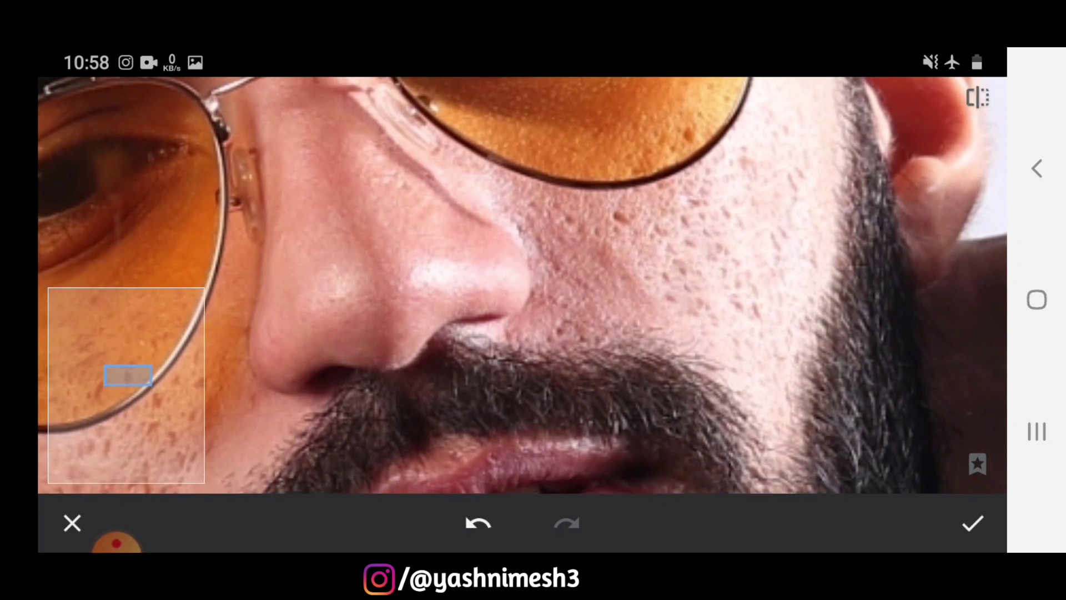
{"action": "mouse_move", "coordinate": [514, 223]}
{"action": "left_mouse_down"}
{"action": "mouse_move", "coordinate": [523, 285]}
{"action": "mouse_move", "coordinate": [503, 295]}
{"action": "left_mouse_up"}
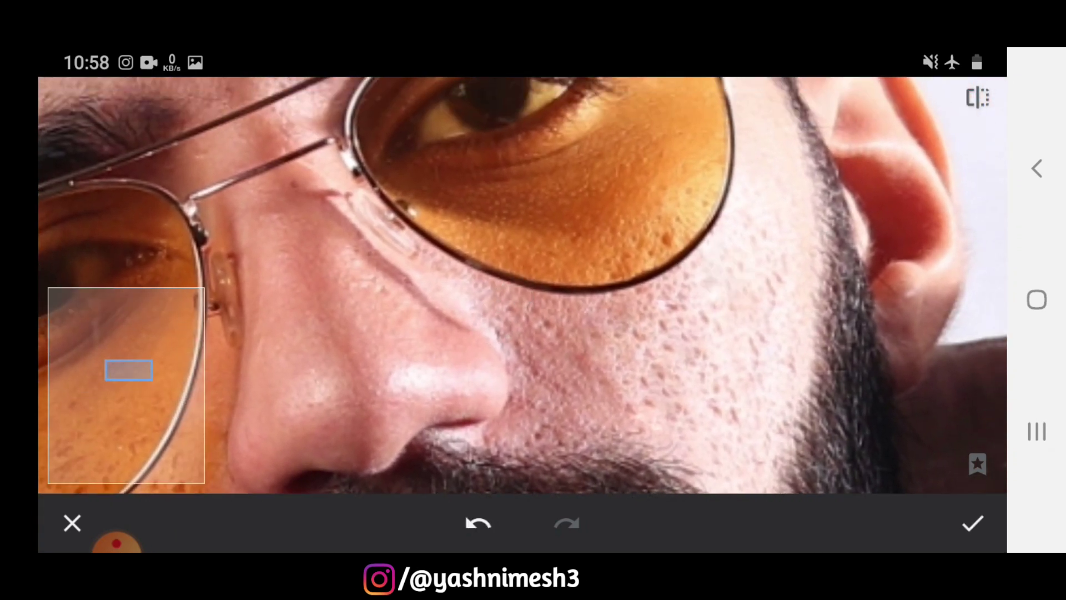
{"action": "scroll", "coordinate": [522, 285], "scroll_direction": "down", "scroll_amount": 5}
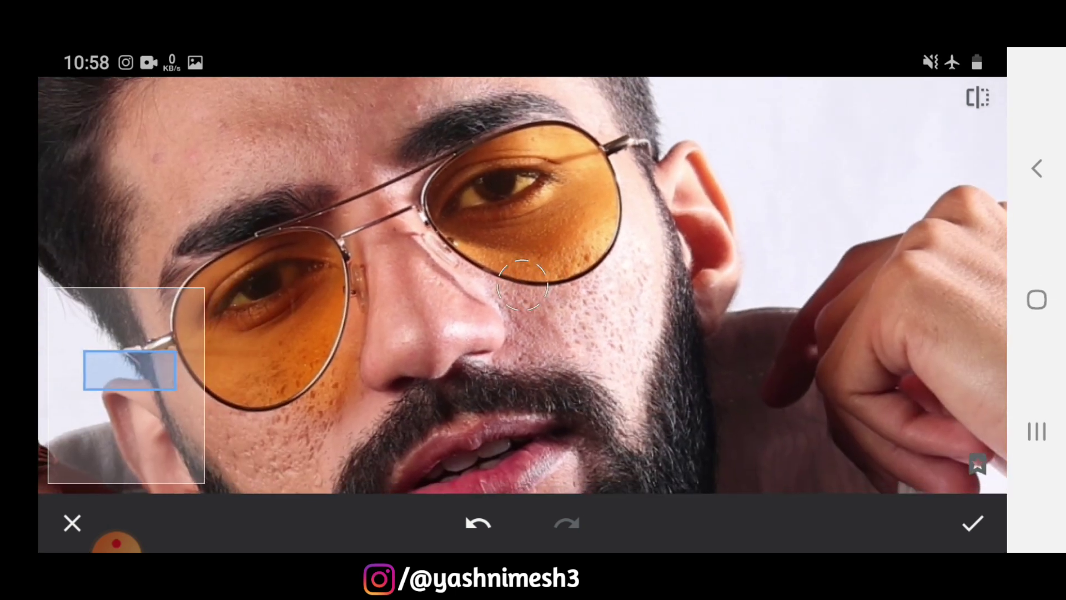
{"action": "scroll", "coordinate": [523, 286], "scroll_direction": "up", "scroll_amount": 5}
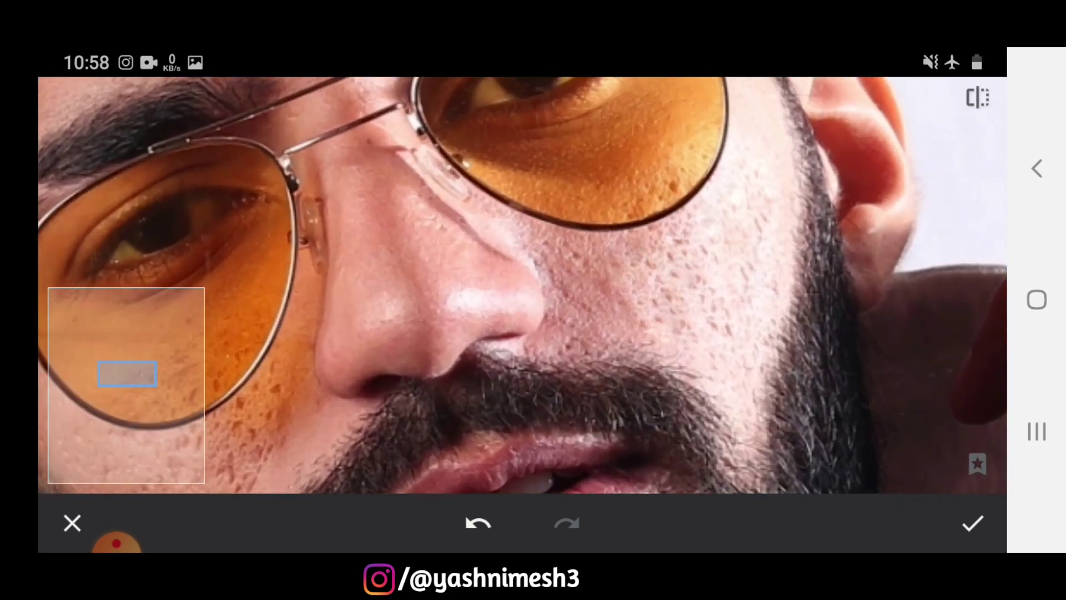
{"action": "scroll", "coordinate": [523, 286], "scroll_direction": "down", "scroll_amount": 5}
{"action": "left_click_drag", "start_coordinate": [523, 250], "coordinate": [522, 333]}
{"action": "scroll", "coordinate": [522, 285], "scroll_direction": "up", "scroll_amount": 5}
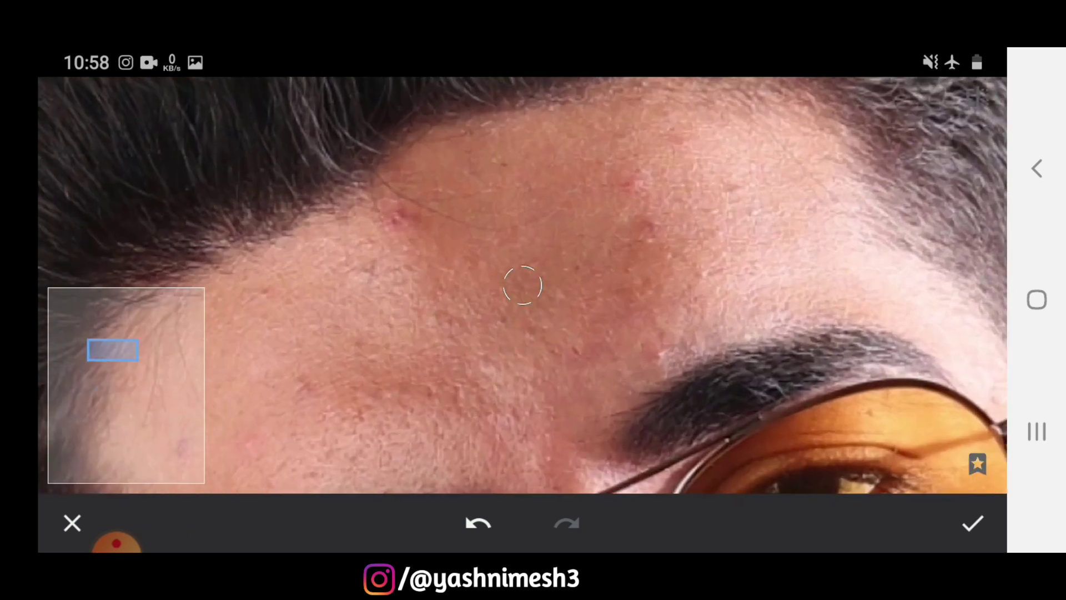
{"action": "left_click_drag", "start_coordinate": [522, 286], "coordinate": [515, 311]}
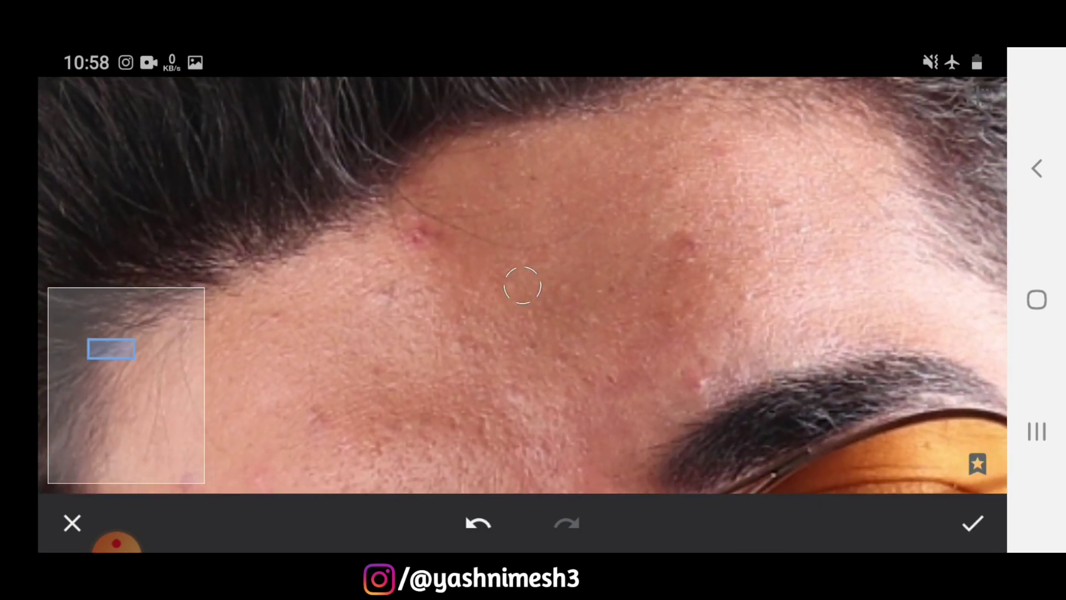
{"action": "left_click_drag", "start_coordinate": [671, 233], "coordinate": [684, 254]}
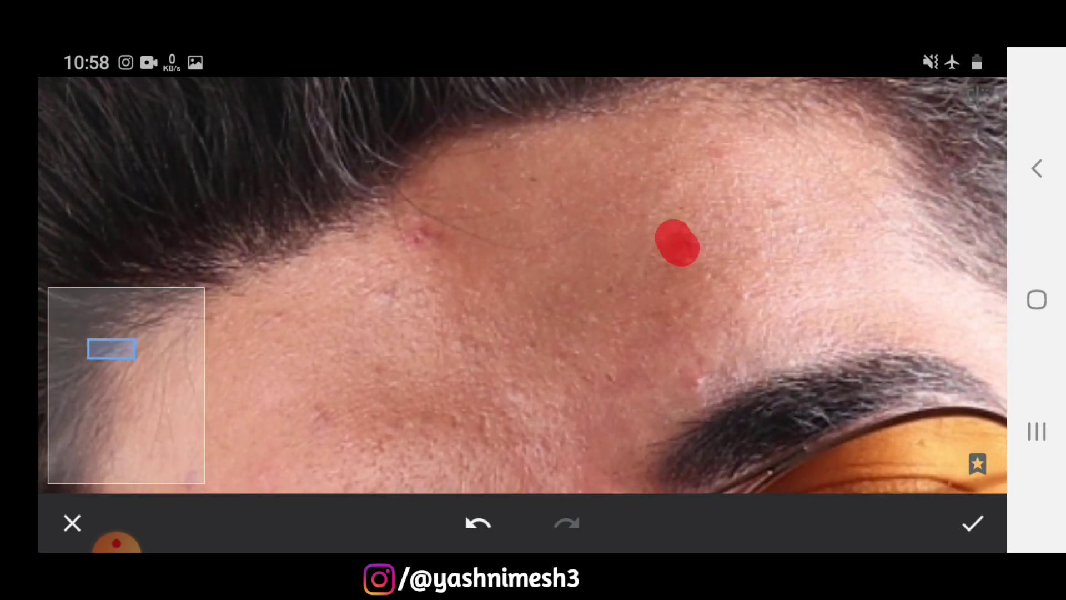
{"action": "left_click_drag", "start_coordinate": [416, 258], "coordinate": [523, 286]}
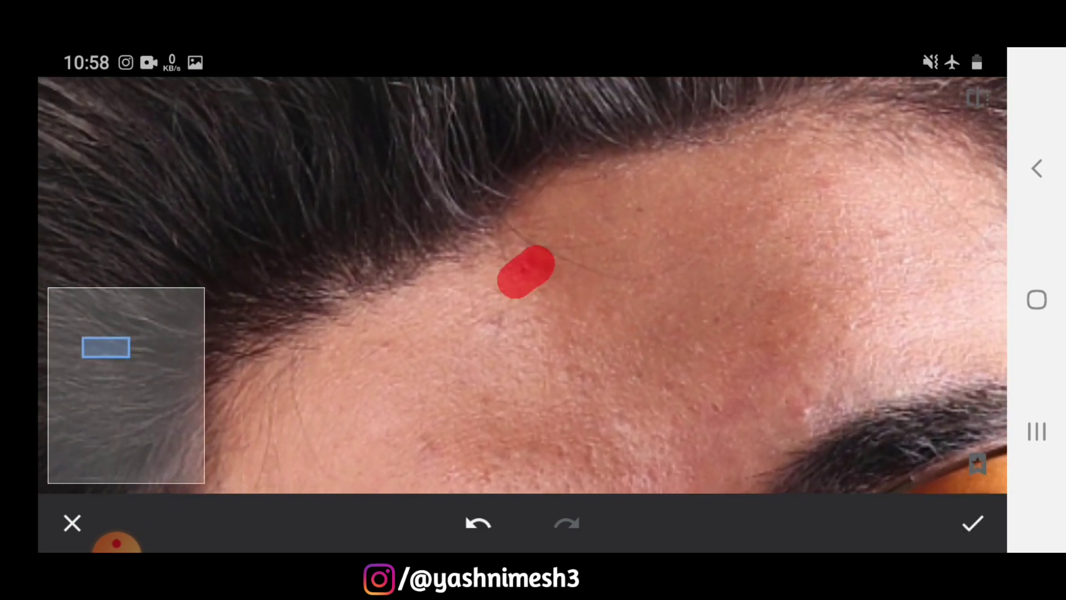
Move down the cheek toward the beard and heal another cheek spot
{"action": "scroll", "coordinate": [523, 286], "scroll_direction": "down", "scroll_amount": 3}
{"action": "scroll", "coordinate": [522, 286], "scroll_direction": "up", "scroll_amount": 3}
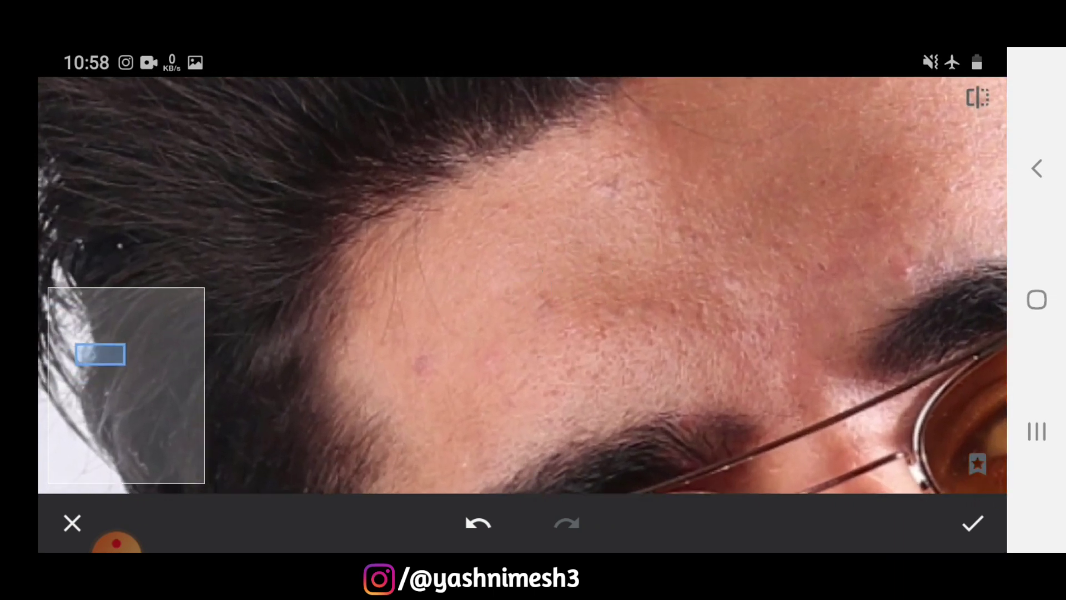
{"action": "left_click_drag", "start_coordinate": [522, 286], "coordinate": [577, 230]}
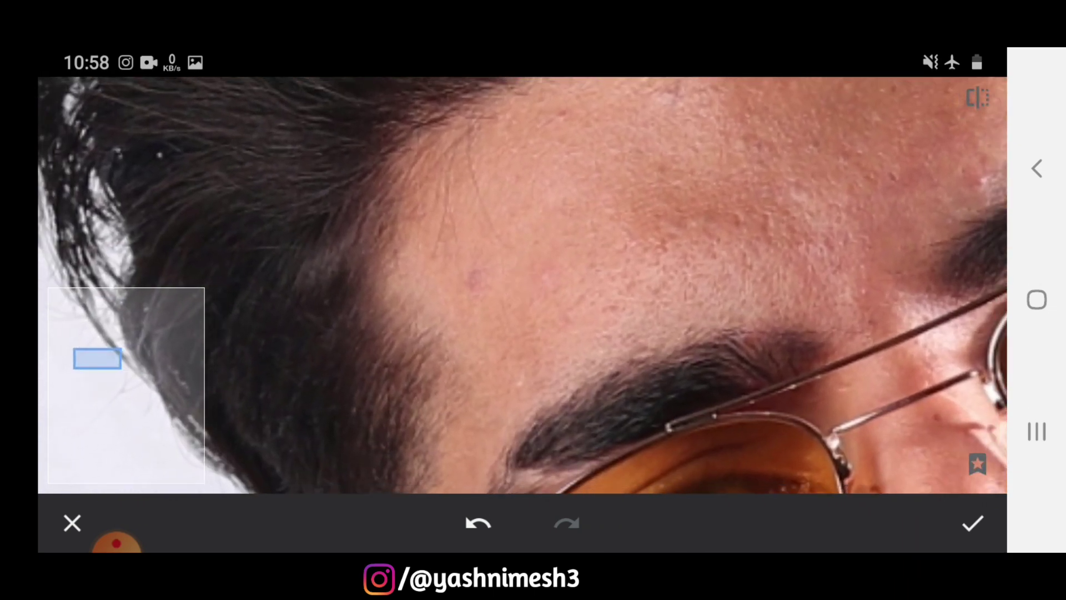
{"action": "scroll", "coordinate": [523, 285], "scroll_direction": "down", "scroll_amount": 3}
{"action": "scroll", "coordinate": [522, 285], "scroll_direction": "up", "scroll_amount": 2}
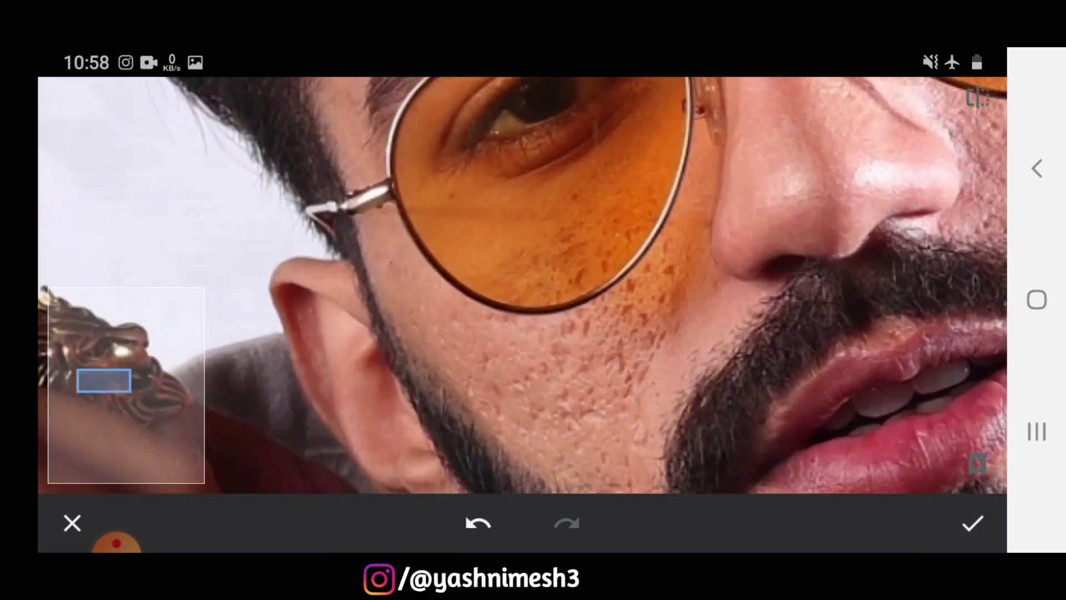
{"action": "scroll", "coordinate": [522, 286], "scroll_direction": "up", "scroll_amount": 2}
{"action": "left_click_drag", "start_coordinate": [523, 286], "coordinate": [519, 240]}
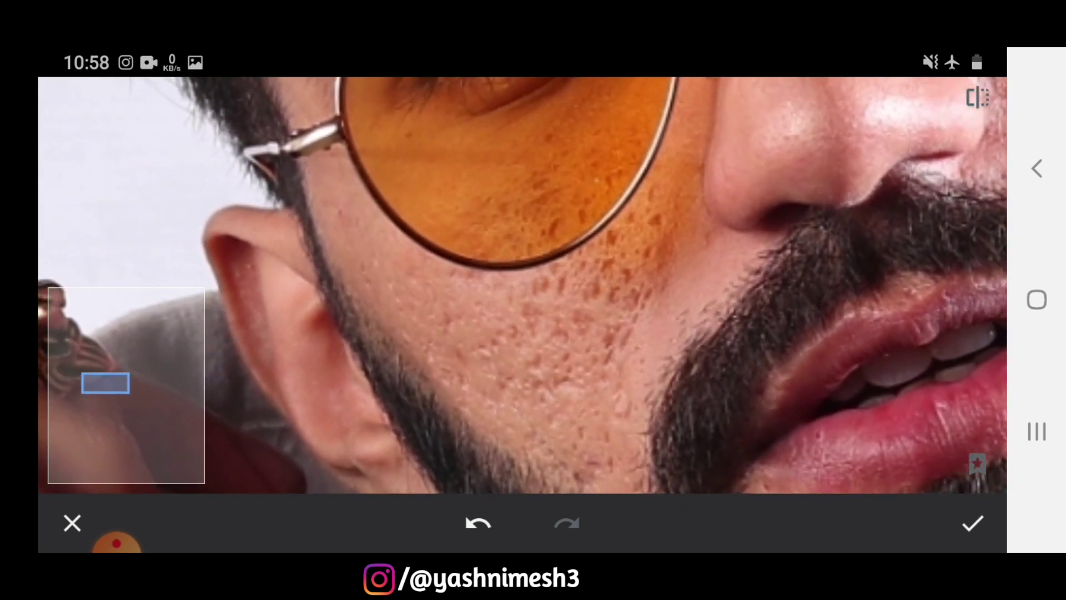
{"action": "left_click_drag", "start_coordinate": [523, 286], "coordinate": [539, 209]}
{"action": "scroll", "coordinate": [522, 286], "scroll_direction": "down", "scroll_amount": 2}
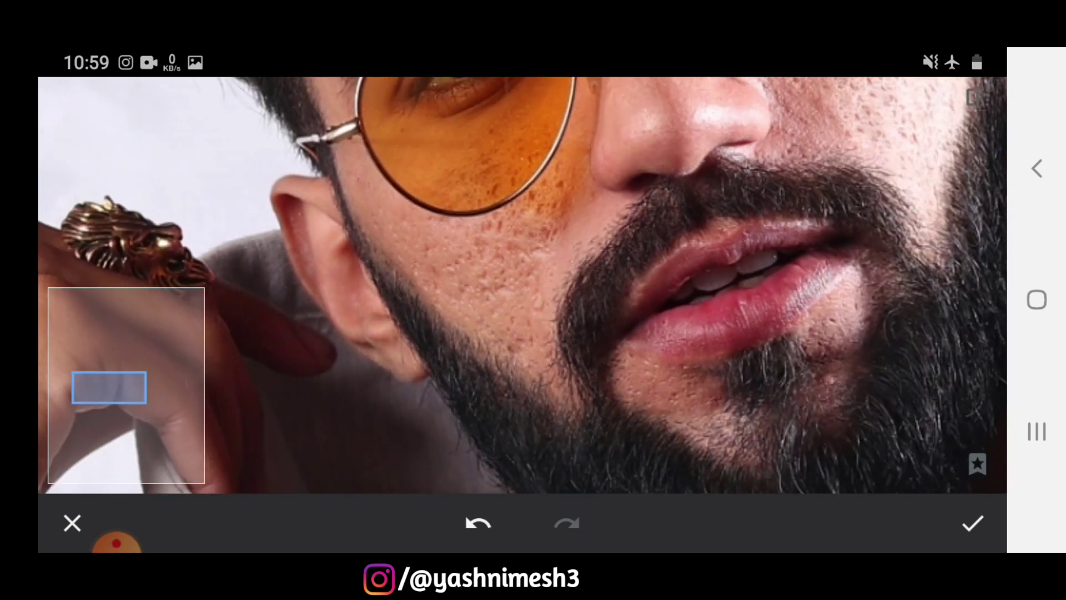
{"action": "scroll", "coordinate": [522, 286], "scroll_direction": "down", "scroll_amount": 3}
{"action": "scroll", "coordinate": [522, 285], "scroll_direction": "down", "scroll_amount": 2}
{"action": "scroll", "coordinate": [522, 285], "scroll_direction": "up", "scroll_amount": 2}
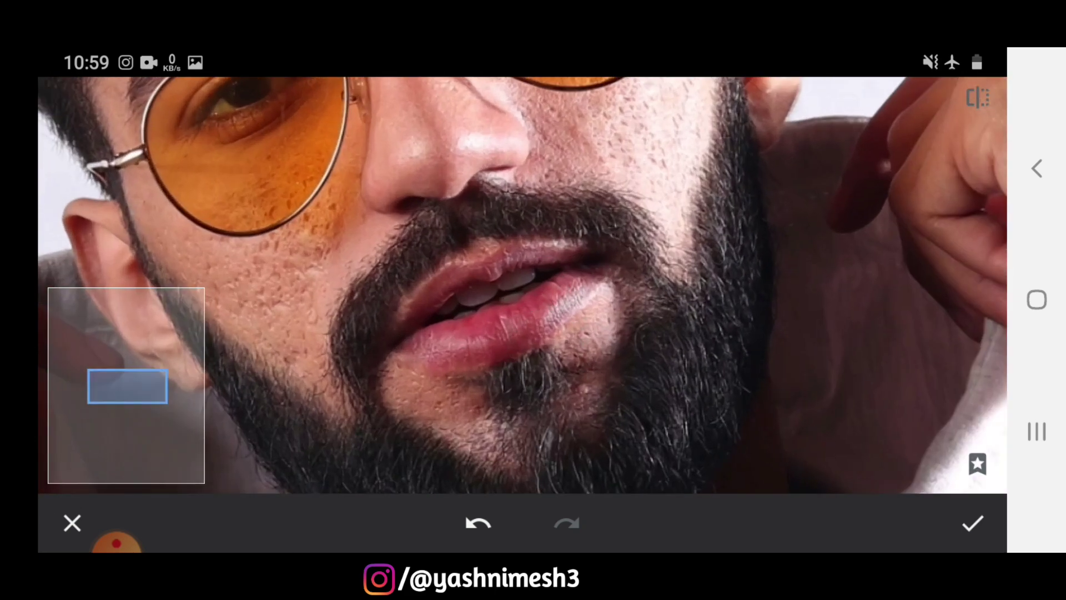
{"action": "scroll", "coordinate": [522, 285], "scroll_direction": "up", "scroll_amount": 2}
{"action": "scroll", "coordinate": [523, 285], "scroll_direction": "up", "scroll_amount": 2}
{"action": "left_click", "coordinate": [435, 210]}
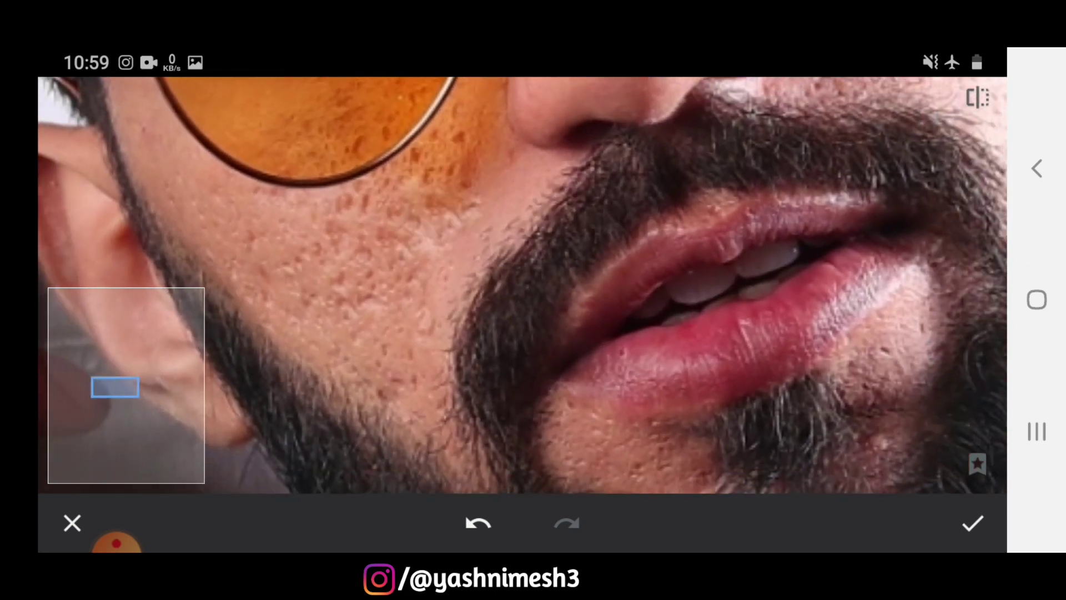
Undo the last cheek heal and apply the Healing edits
{"action": "left_click_drag", "start_coordinate": [444, 186], "coordinate": [523, 286]}
{"action": "left_click", "coordinate": [478, 523]}
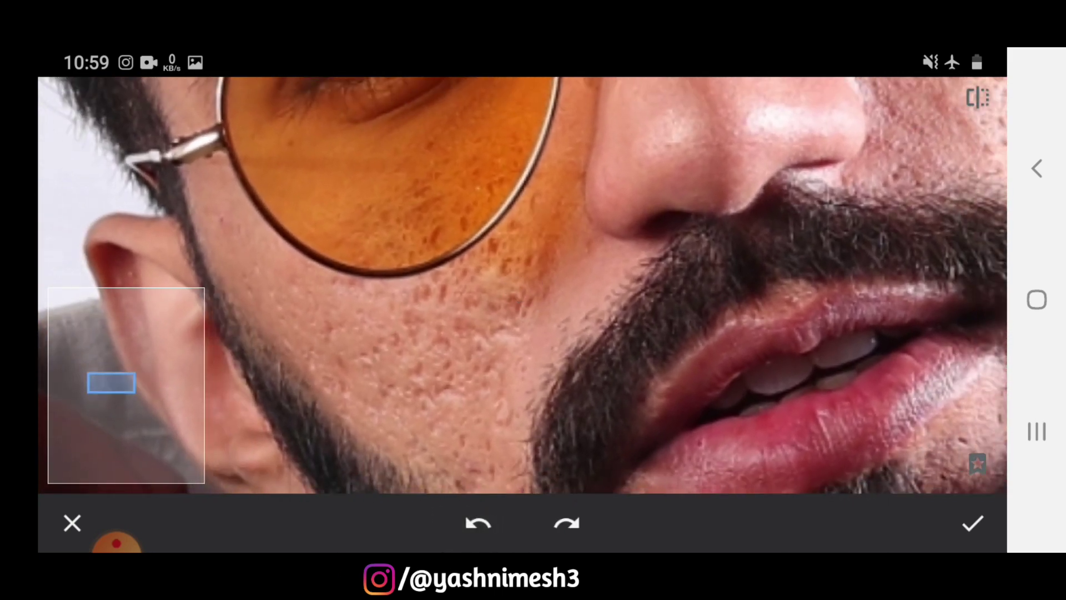
{"action": "left_click", "coordinate": [972, 523]}
{"action": "scroll", "coordinate": [493, 314], "scroll_direction": "down", "scroll_amount": 3}
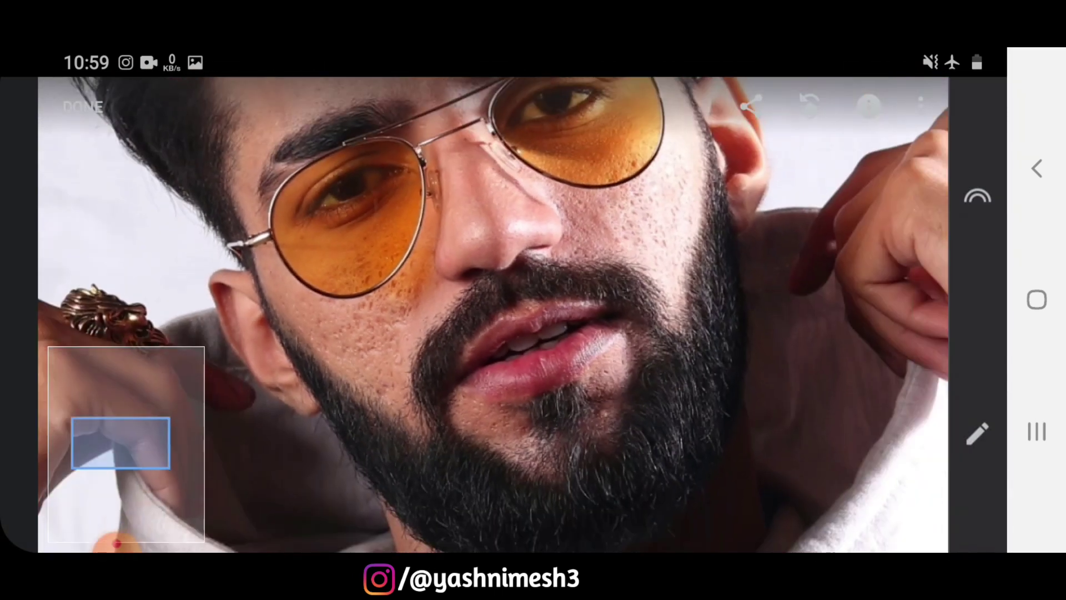
{"action": "scroll", "coordinate": [493, 315], "scroll_direction": "up", "scroll_amount": 3}
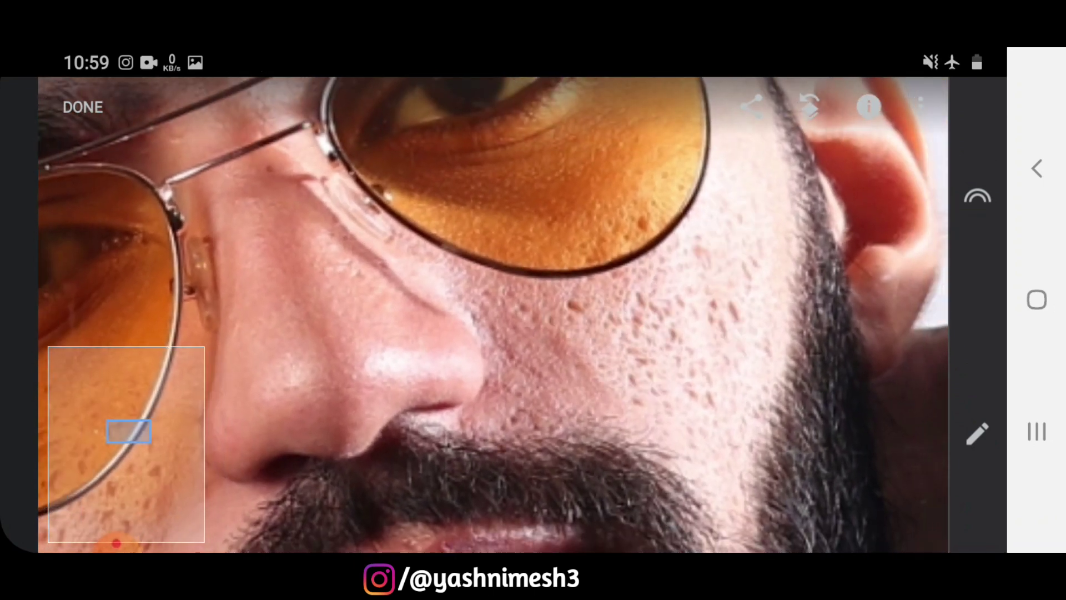
{"action": "scroll", "coordinate": [493, 315], "scroll_direction": "down", "scroll_amount": 2}
{"action": "scroll", "coordinate": [493, 315], "scroll_direction": "down", "scroll_amount": 2}
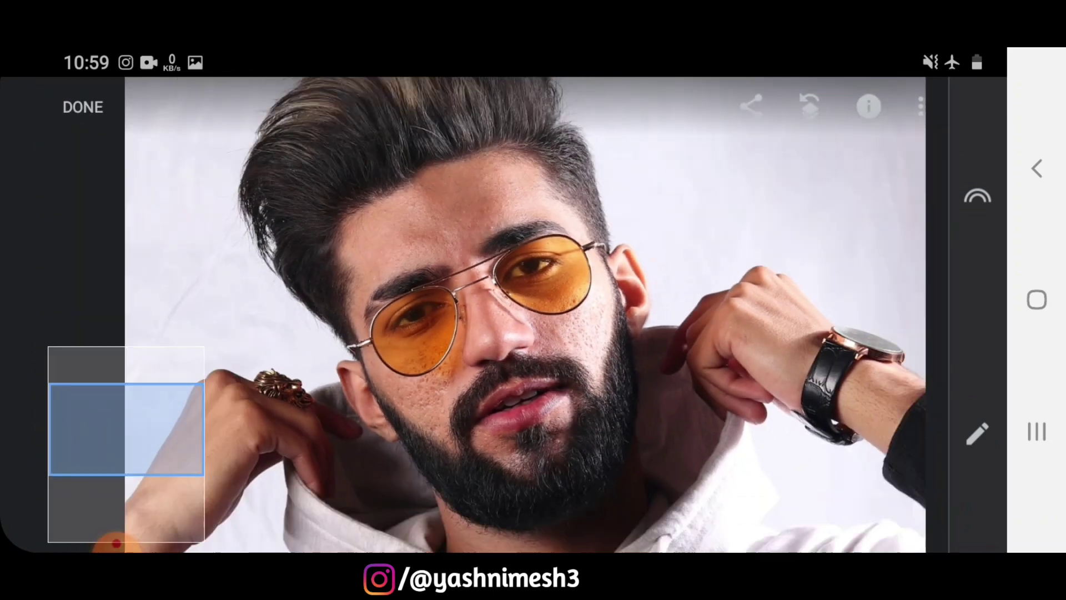
{"action": "scroll", "coordinate": [493, 315], "scroll_direction": "down", "scroll_amount": 2}
{"action": "scroll", "coordinate": [434, 277], "scroll_direction": "up", "scroll_amount": 2}
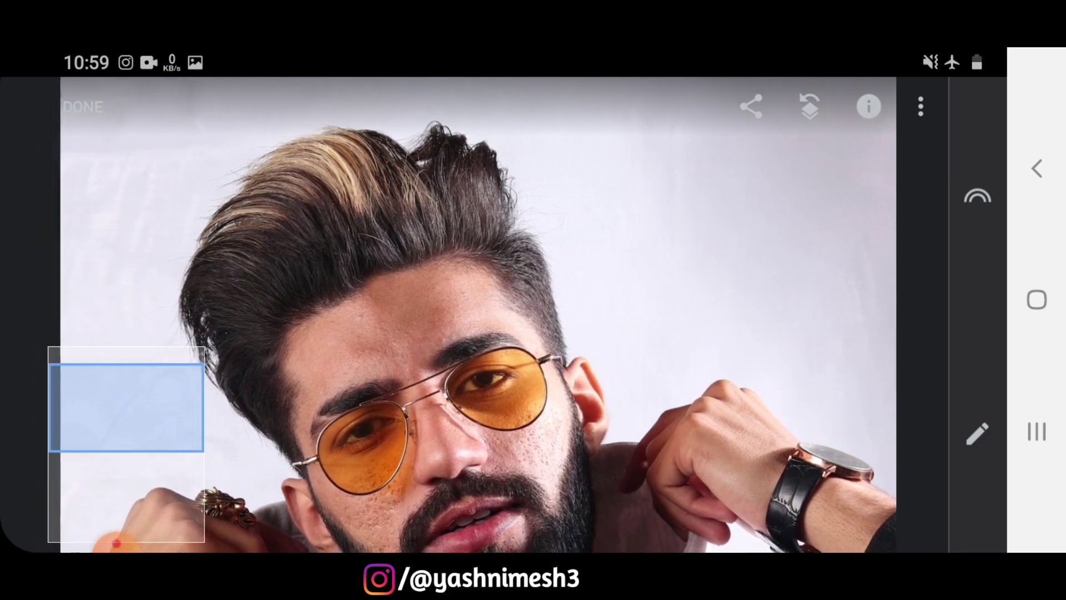
{"action": "scroll", "coordinate": [433, 250], "scroll_direction": "up", "scroll_amount": 3}
{"action": "scroll", "coordinate": [493, 315], "scroll_direction": "up", "scroll_amount": 1}
{"action": "scroll", "coordinate": [493, 314], "scroll_direction": "down", "scroll_amount": 3}
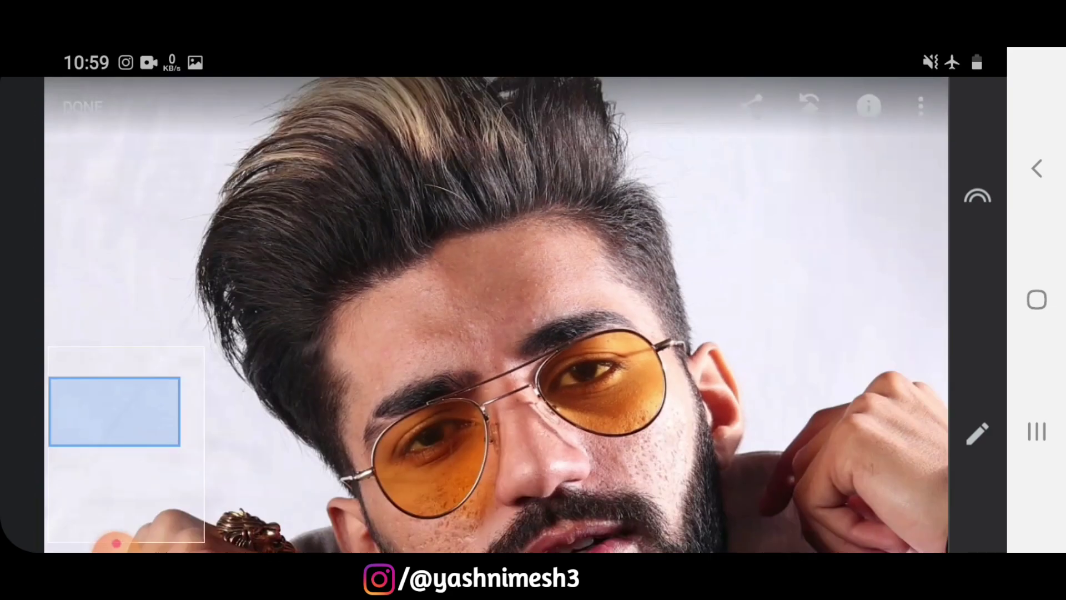
{"action": "scroll", "coordinate": [493, 315], "scroll_direction": "up", "scroll_amount": 1}
{"action": "scroll", "coordinate": [493, 315], "scroll_direction": "up", "scroll_amount": 2}
{"action": "scroll", "coordinate": [493, 315], "scroll_direction": "down", "scroll_amount": 2}
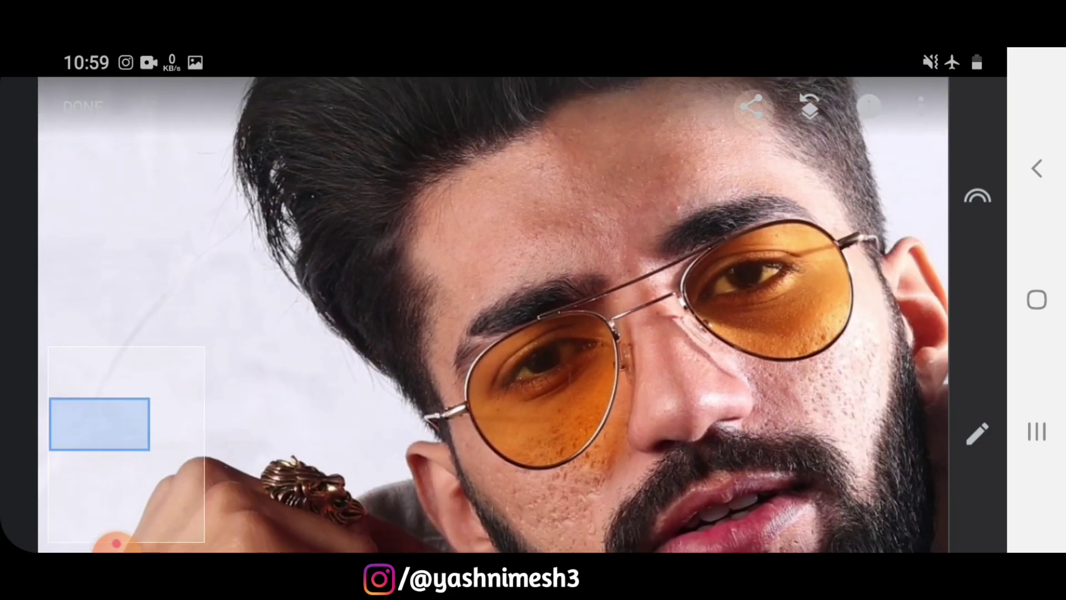
{"action": "left_click", "coordinate": [480, 440]}
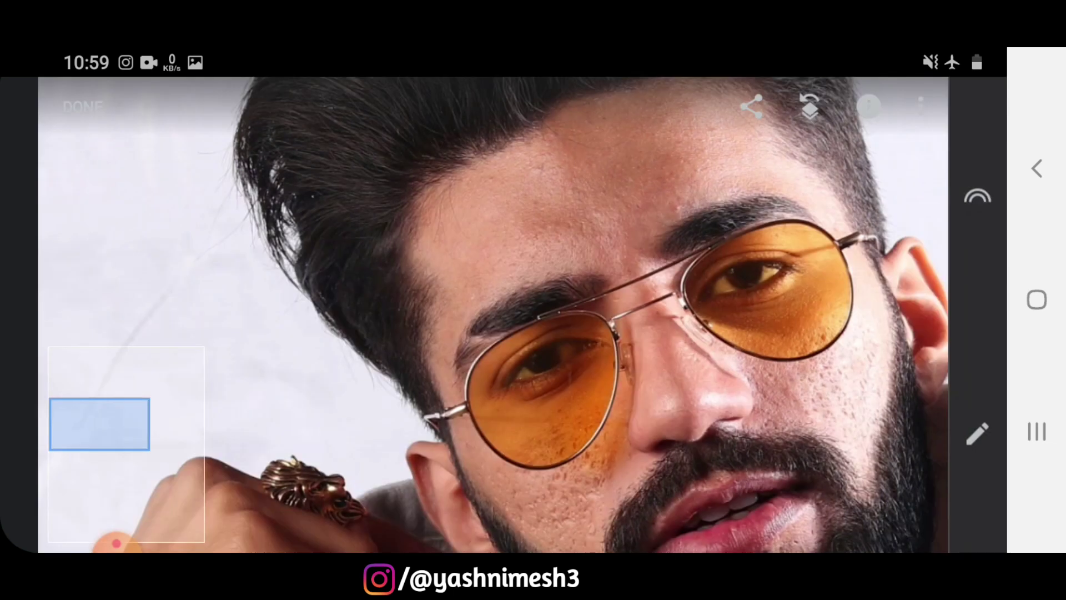
Share the healed portrait from Snapseed to Autodesk SketchBook
{"action": "left_click", "coordinate": [754, 106]}
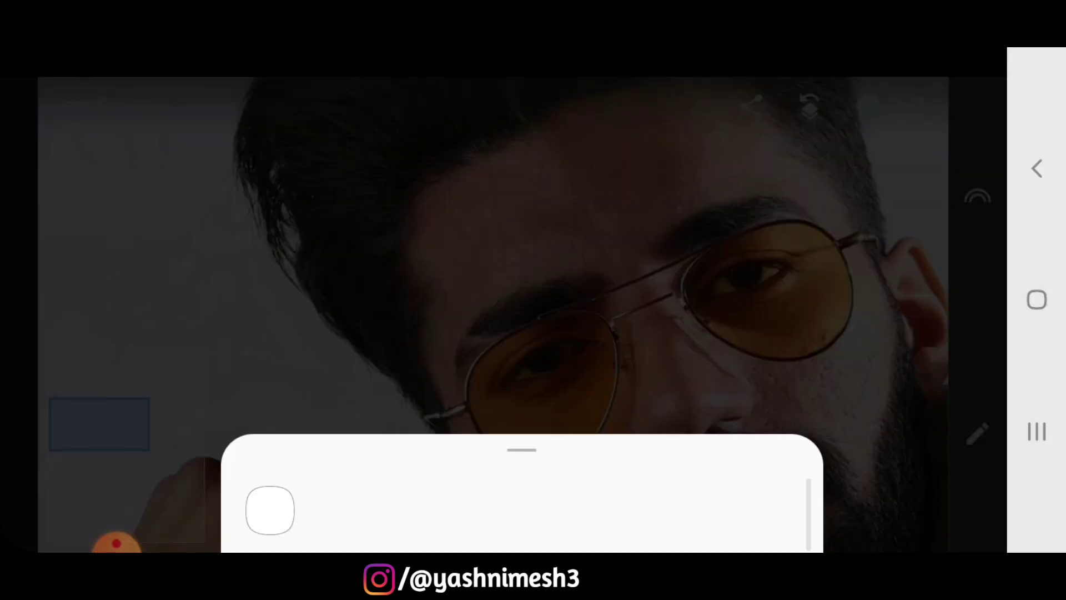
{"action": "left_click", "coordinate": [117, 543]}
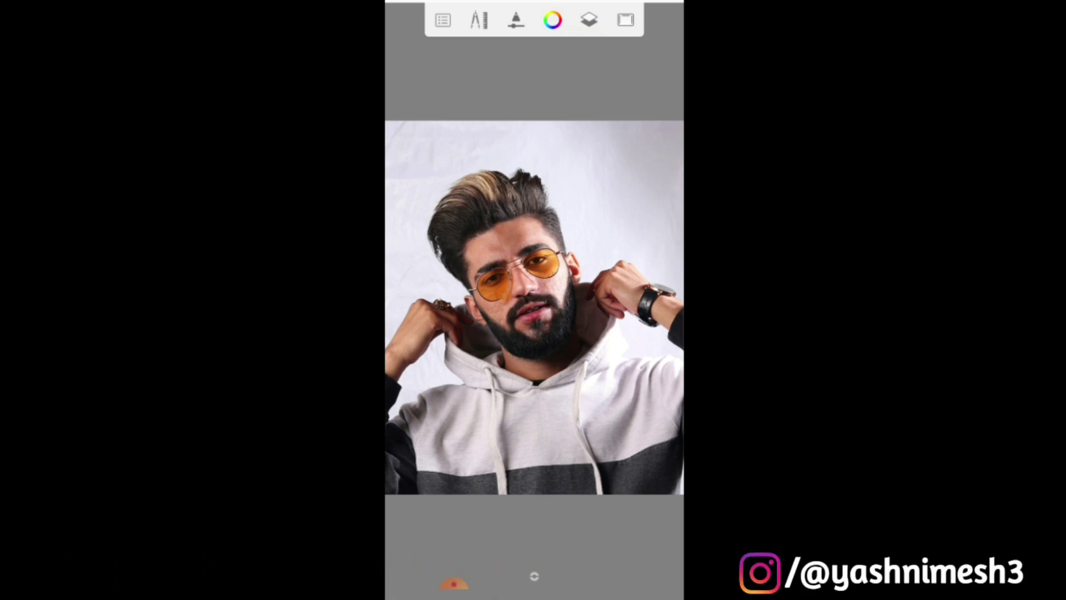
{"action": "scroll", "coordinate": [534, 300], "scroll_direction": "up", "scroll_amount": 5}
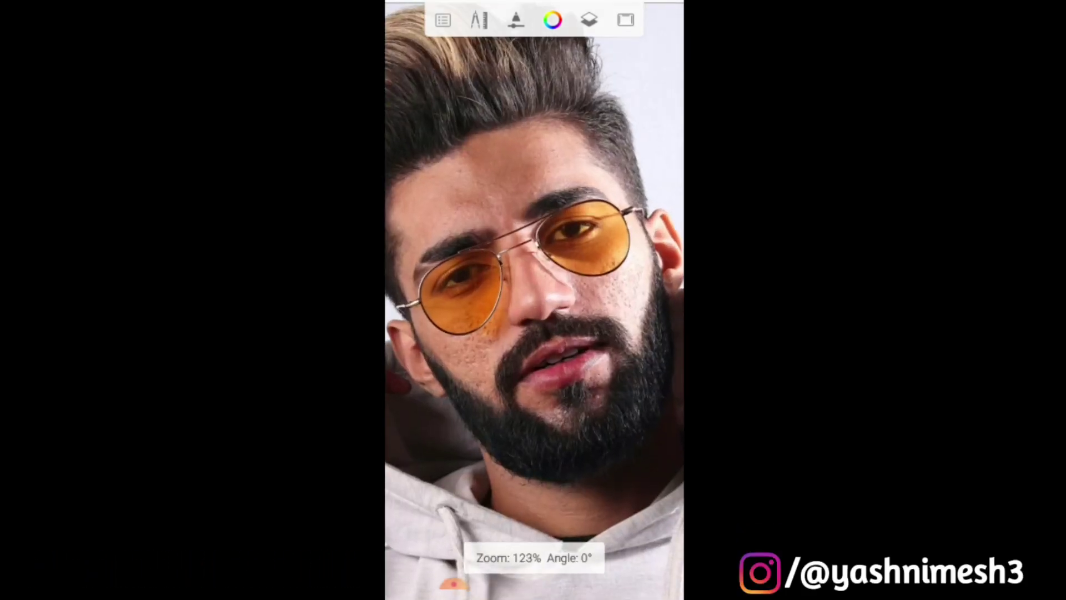
{"action": "scroll", "coordinate": [534, 300], "scroll_direction": "up", "scroll_amount": 3}
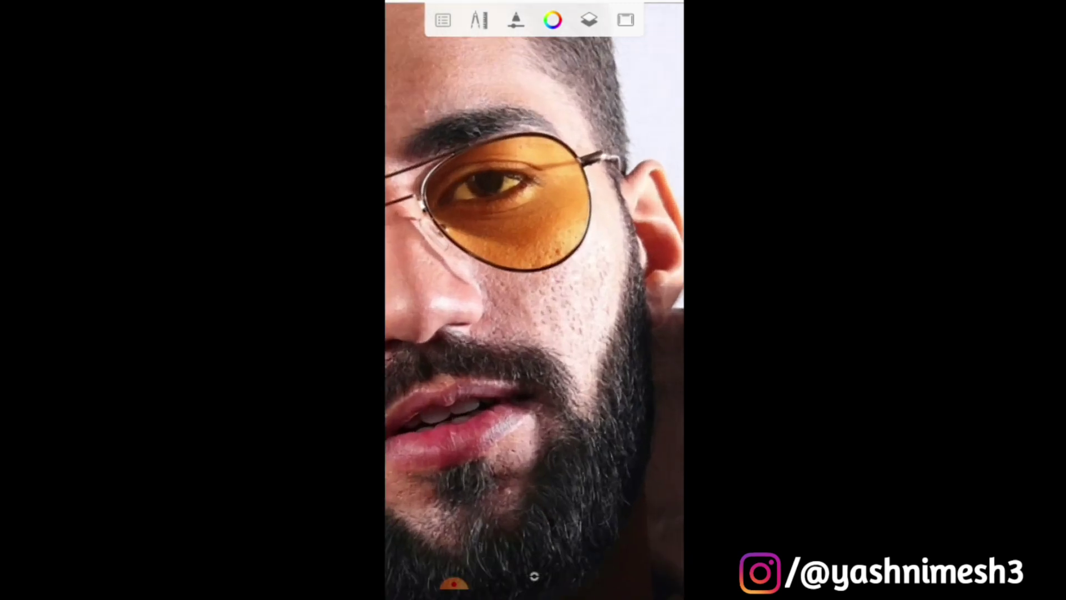
{"action": "scroll", "coordinate": [534, 300], "scroll_direction": "down", "scroll_amount": 4}
{"action": "scroll", "coordinate": [533, 300], "scroll_direction": "up", "scroll_amount": 2}
{"action": "scroll", "coordinate": [533, 300], "scroll_direction": "down", "scroll_amount": 5}
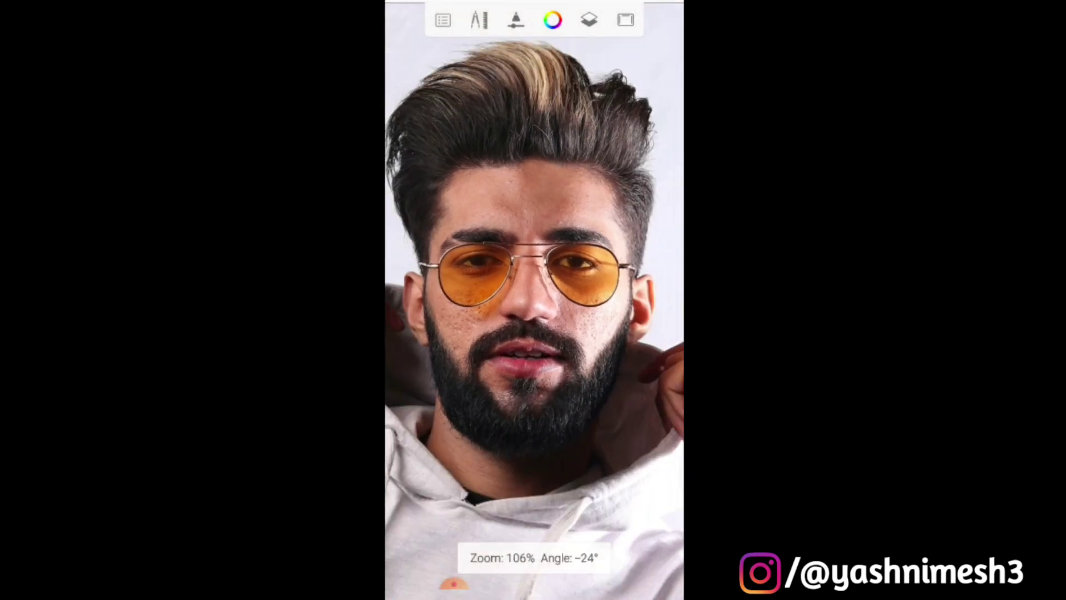
{"action": "scroll", "coordinate": [534, 300], "scroll_direction": "down", "scroll_amount": 3}
{"action": "scroll", "coordinate": [534, 300], "scroll_direction": "down", "scroll_amount": 2}
{"action": "scroll", "coordinate": [533, 299], "scroll_direction": "down", "scroll_amount": 2}
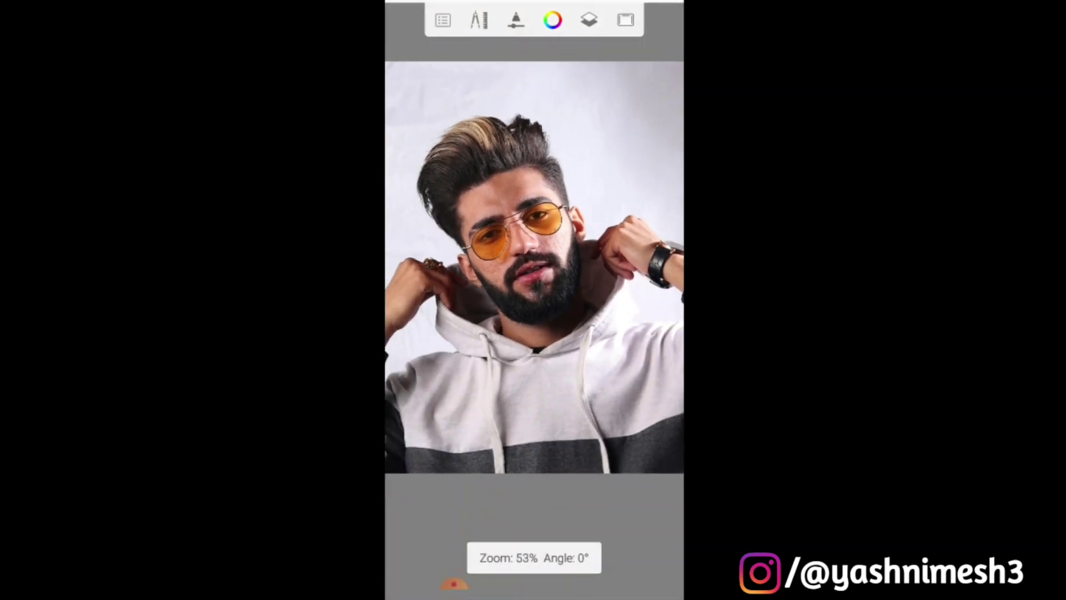
In SketchBook's Layers panel, bring up the photo layer's options menu
{"action": "left_click", "coordinate": [454, 583]}
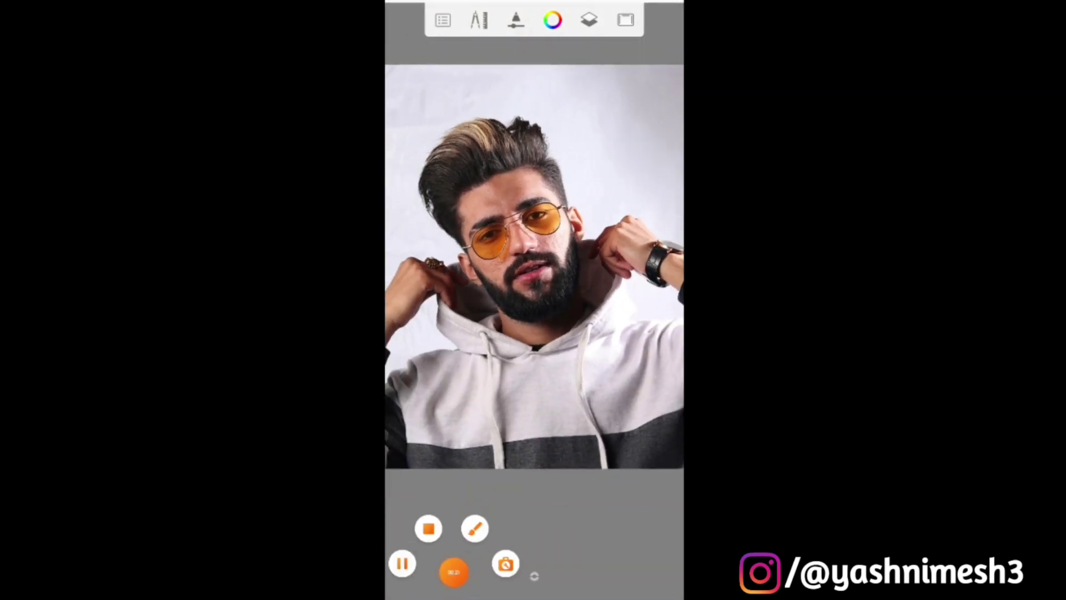
{"action": "left_click", "coordinate": [475, 528]}
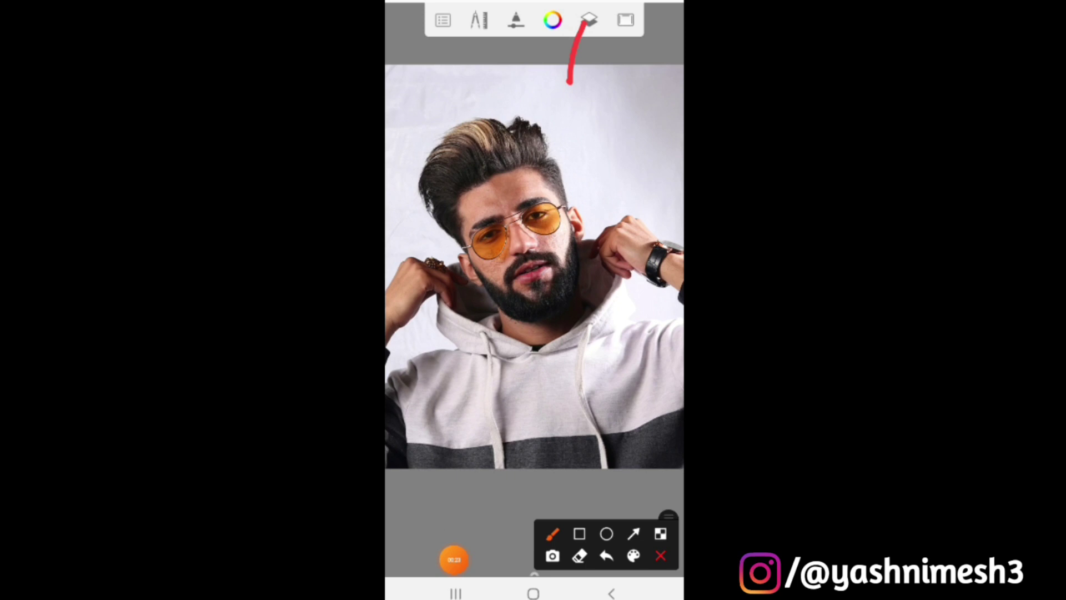
{"action": "mouse_move", "coordinate": [589, 19]}
{"action": "left_mouse_down"}
{"action": "mouse_move", "coordinate": [597, 6]}
{"action": "mouse_move", "coordinate": [577, 56]}
{"action": "left_mouse_up"}
{"action": "left_click", "coordinate": [661, 556]}
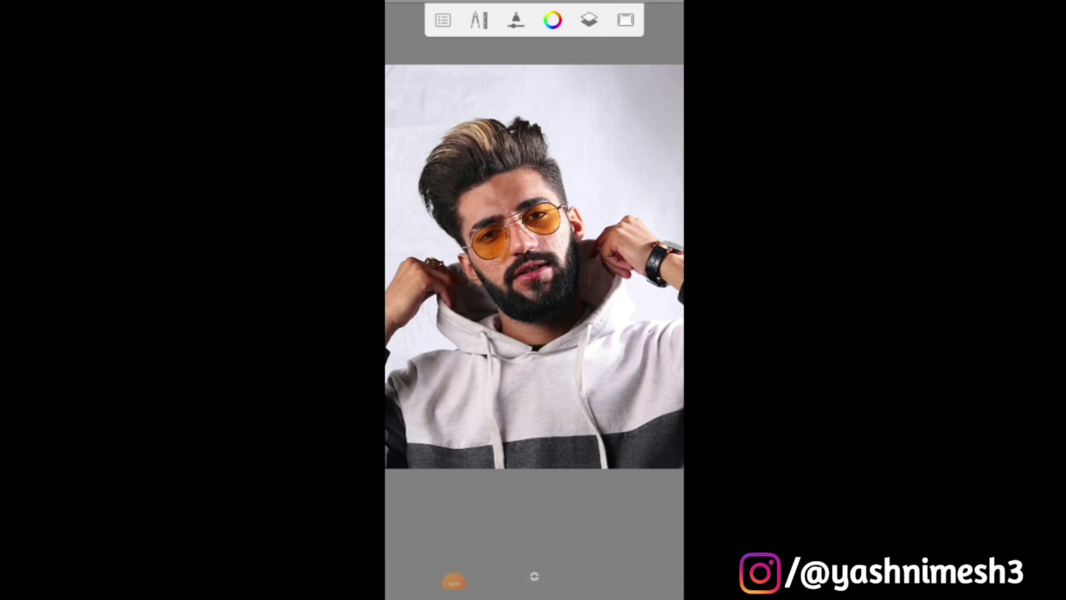
{"action": "left_click", "coordinate": [588, 19]}
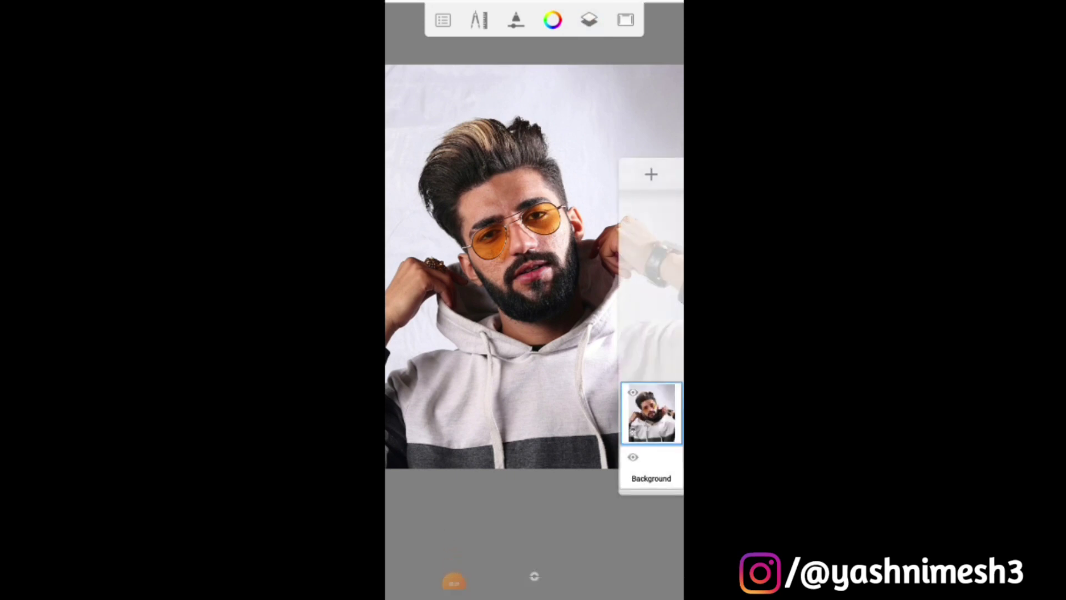
{"action": "left_click", "coordinate": [651, 414]}
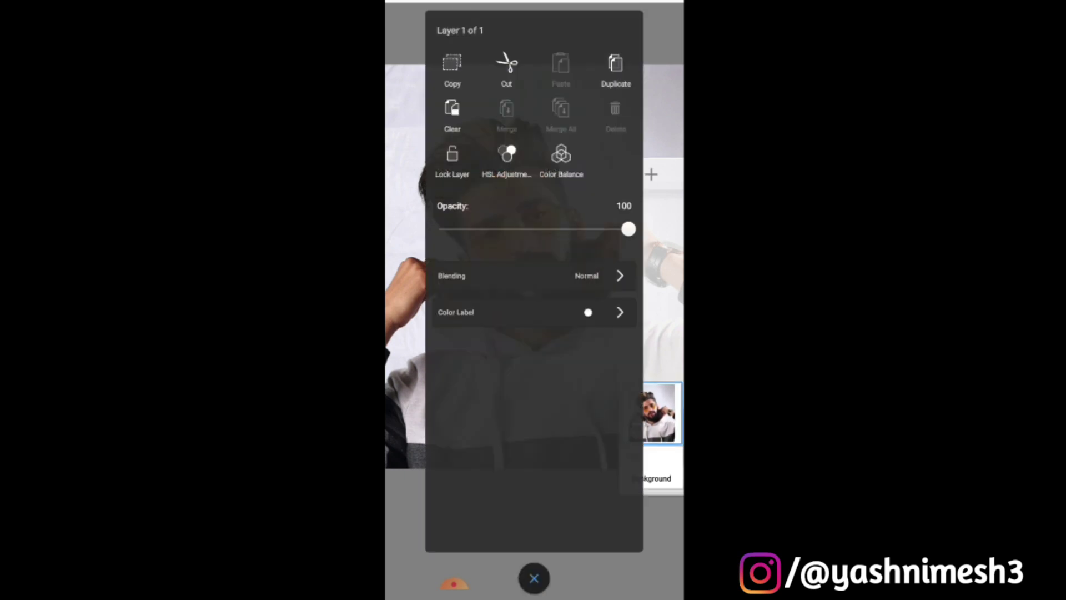
{"action": "left_click", "coordinate": [454, 582]}
Duplicate the portrait photo layer, giving two identical copies above the Background
{"action": "left_click", "coordinate": [475, 528]}
{"action": "left_click_drag", "start_coordinate": [636, 102], "coordinate": [607, 40]}
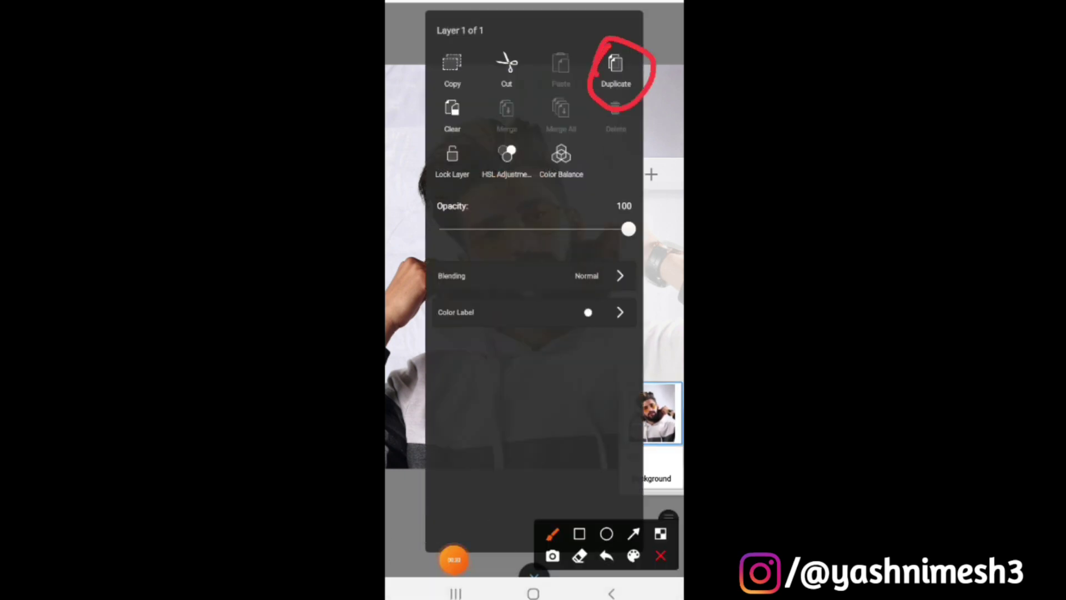
{"action": "left_click", "coordinate": [660, 556]}
{"action": "left_click", "coordinate": [615, 69]}
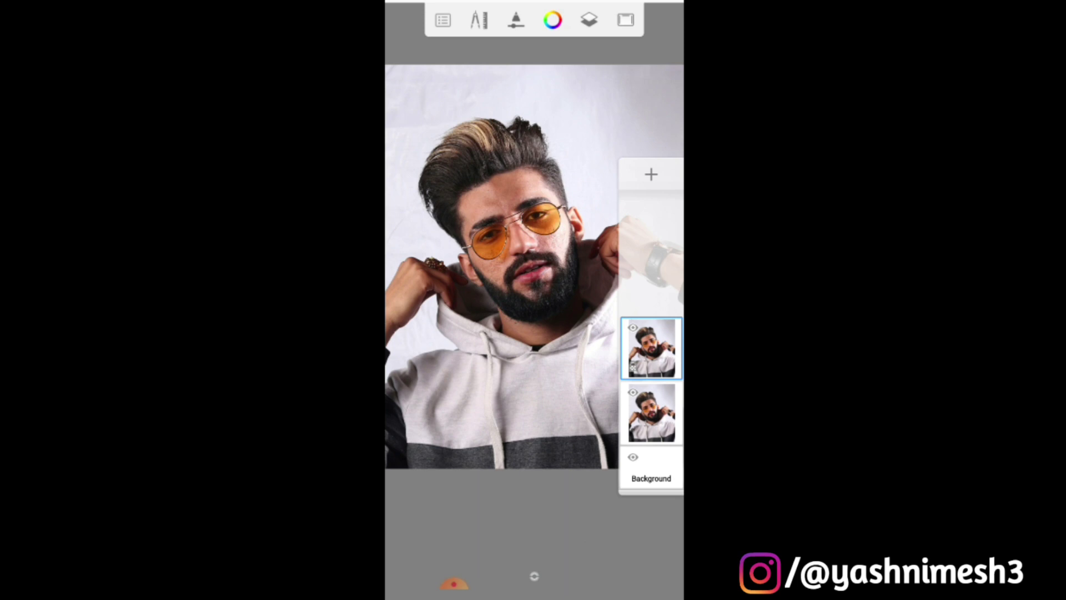
Close the layers panel and zoom in on the man's face
{"action": "left_click_drag", "start_coordinate": [650, 348], "coordinate": [650, 348]}
{"action": "left_click", "coordinate": [651, 348]}
{"action": "left_click", "coordinate": [533, 575]}
{"action": "left_click", "coordinate": [651, 349]}
{"action": "left_click", "coordinate": [534, 575]}
{"action": "scroll", "coordinate": [534, 301], "scroll_direction": "up", "scroll_amount": 5}
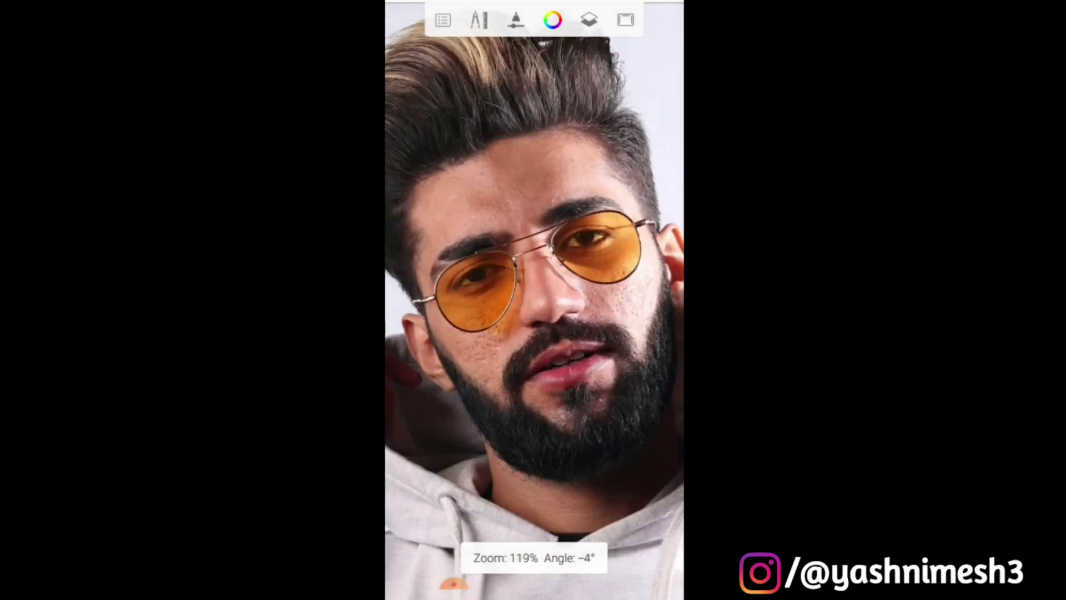
{"action": "scroll", "coordinate": [534, 301], "scroll_direction": "up", "scroll_amount": 2}
{"action": "scroll", "coordinate": [535, 300], "scroll_direction": "up", "scroll_amount": 2}
{"action": "scroll", "coordinate": [533, 300], "scroll_direction": "up", "scroll_amount": 1}
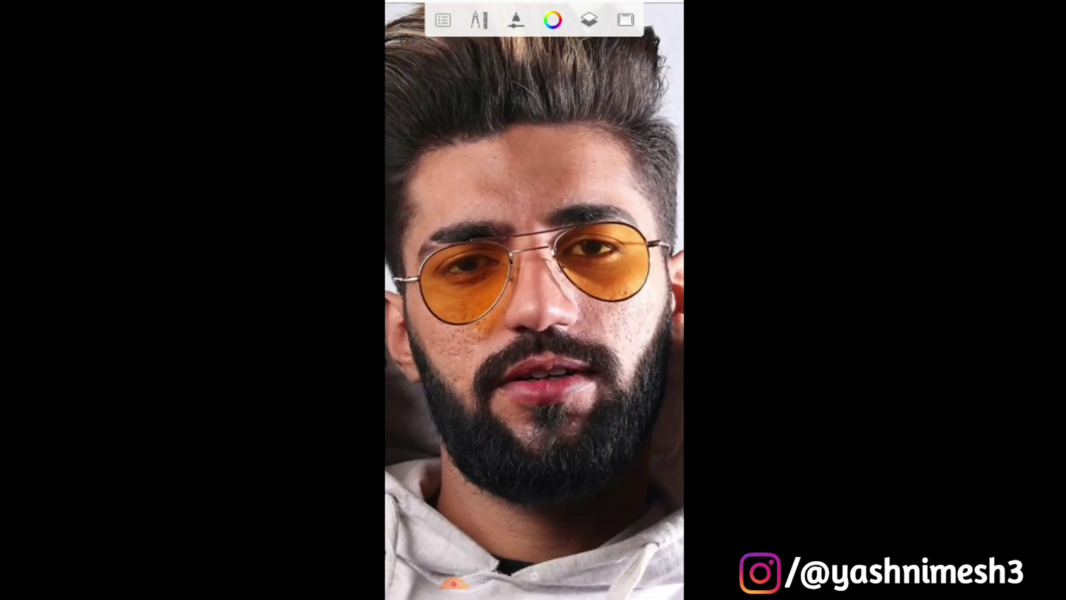
Open the brush library from the top toolbar
{"action": "left_click", "coordinate": [454, 582]}
{"action": "left_click", "coordinate": [475, 529]}
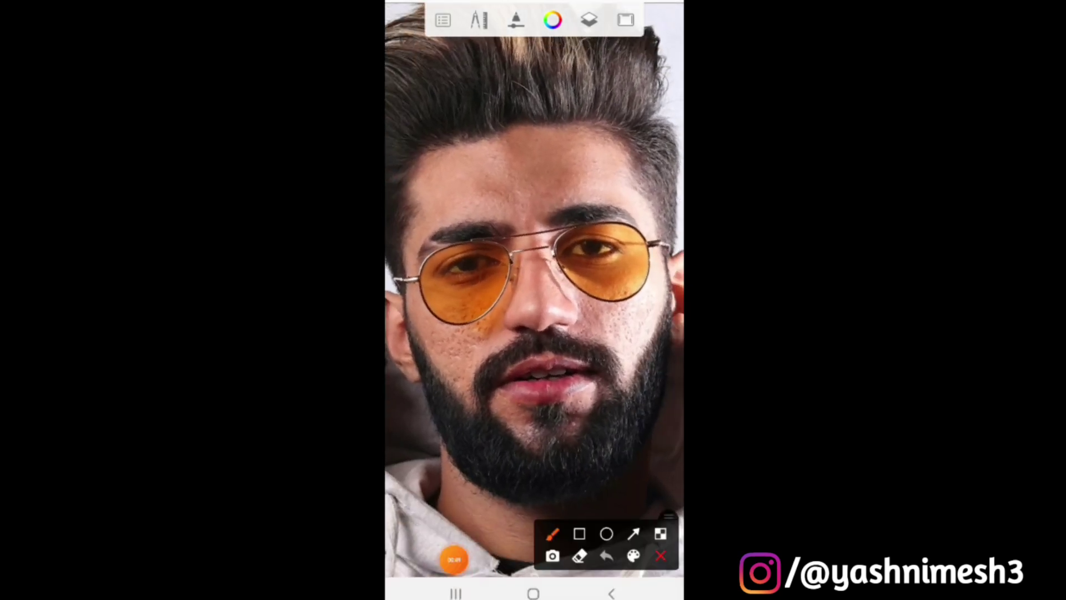
{"action": "mouse_move", "coordinate": [486, 144]}
{"action": "left_mouse_down"}
{"action": "mouse_move", "coordinate": [507, 35]}
{"action": "mouse_move", "coordinate": [522, 55]}
{"action": "left_mouse_up"}
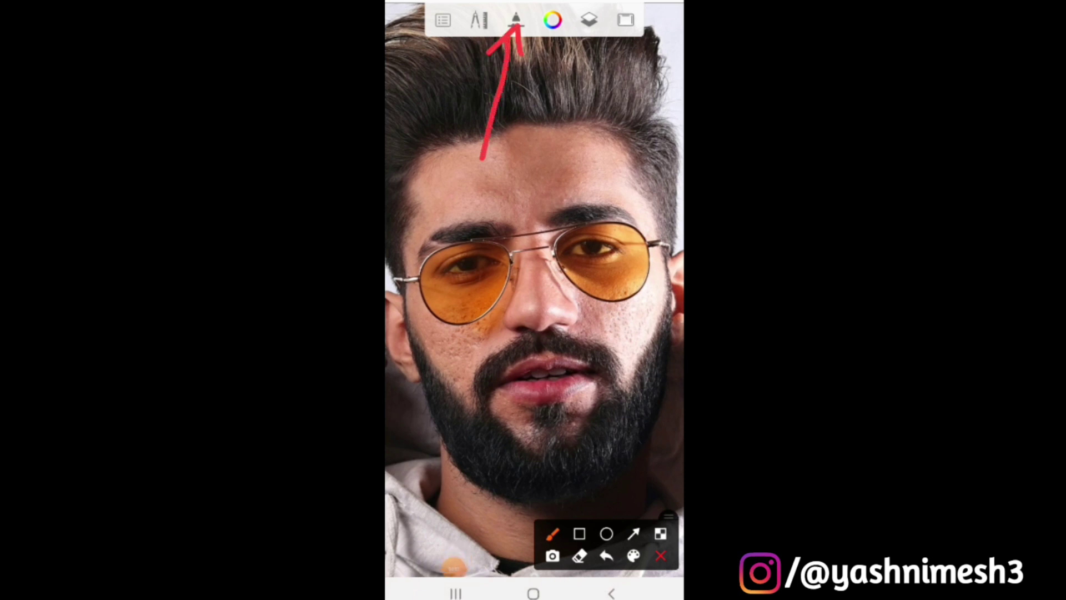
{"action": "left_click", "coordinate": [661, 555]}
{"action": "left_click", "coordinate": [515, 18]}
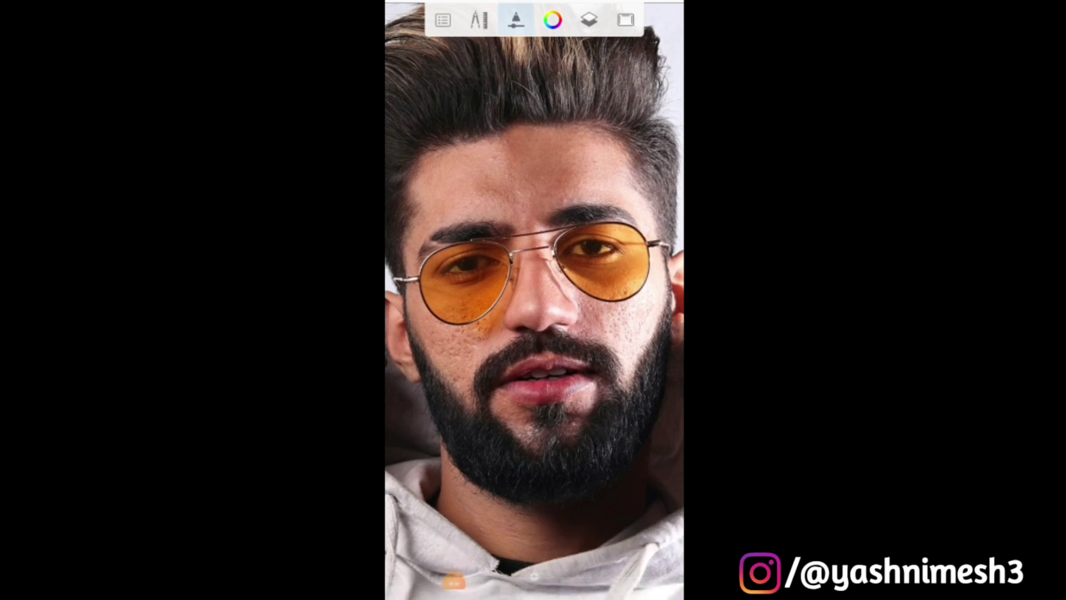
Select the Smudge Round Bristle Brush from the brush library
{"action": "scroll", "coordinate": [530, 342], "scroll_direction": "up", "scroll_amount": 3}
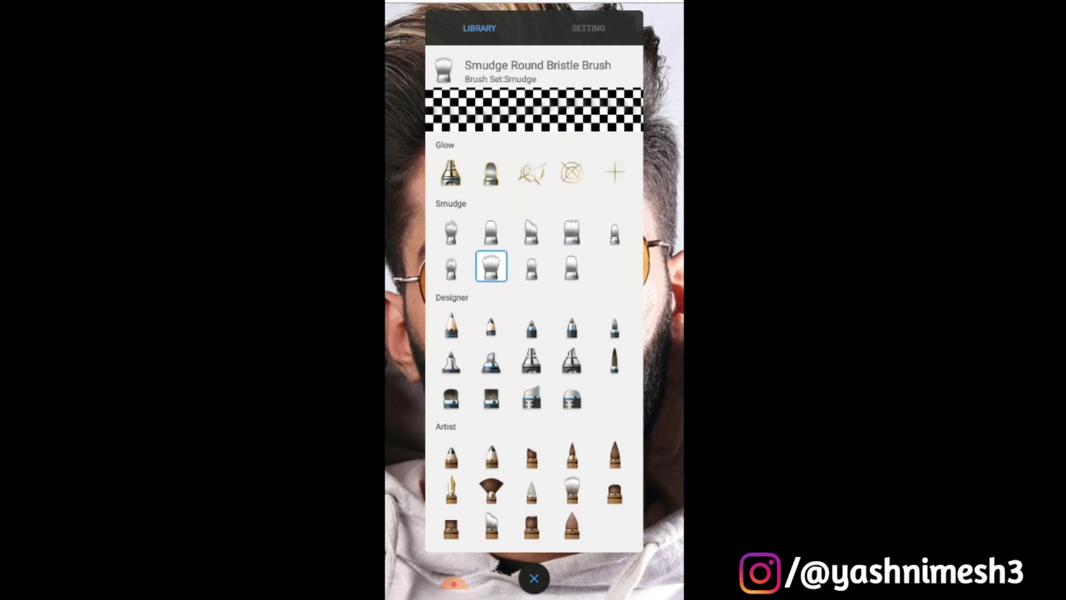
{"action": "left_click", "coordinate": [454, 576]}
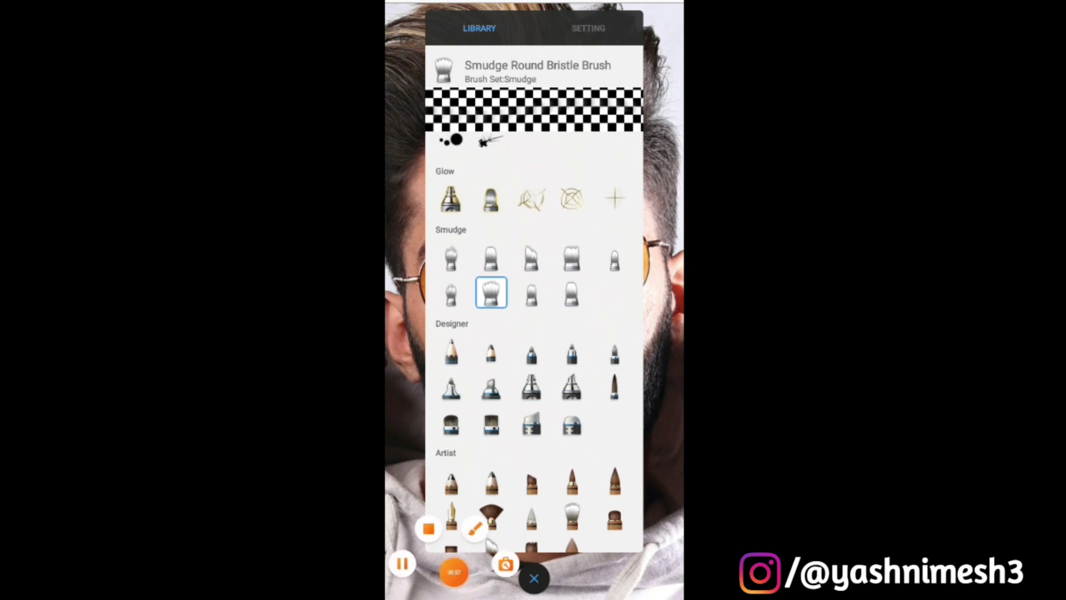
{"action": "left_click", "coordinate": [476, 529]}
{"action": "mouse_move", "coordinate": [420, 219]}
{"action": "left_mouse_down"}
{"action": "mouse_move", "coordinate": [443, 214]}
{"action": "mouse_move", "coordinate": [476, 261]}
{"action": "mouse_move", "coordinate": [426, 219]}
{"action": "left_mouse_up"}
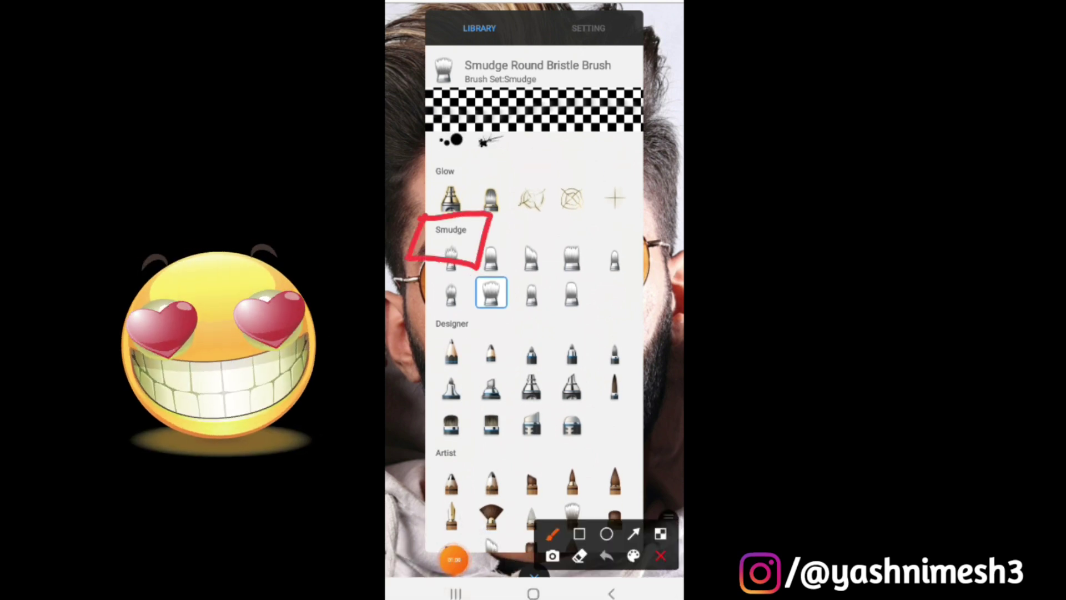
{"action": "left_click", "coordinate": [660, 555]}
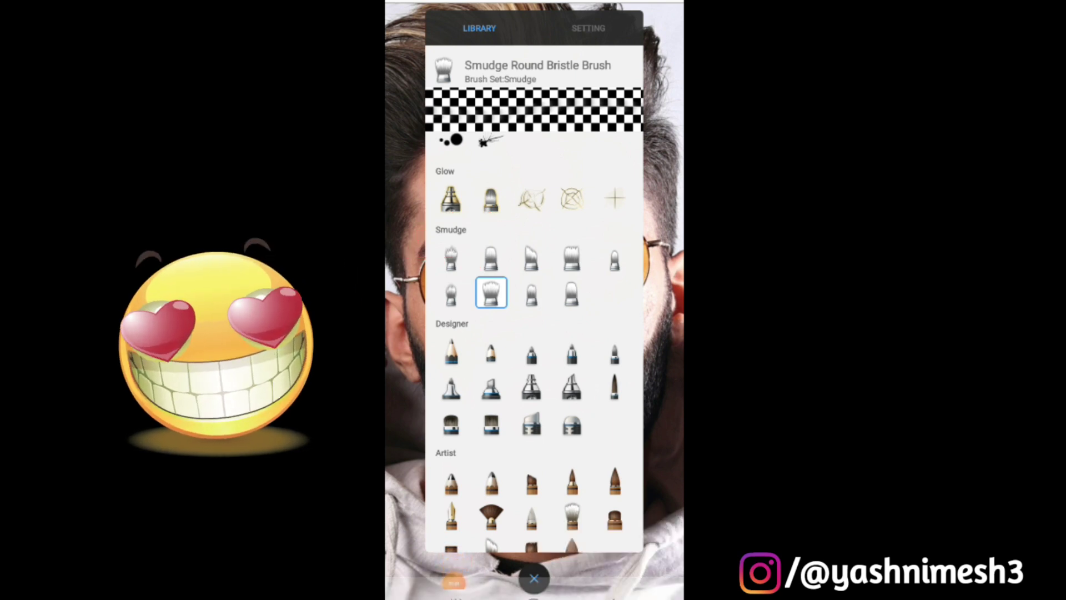
{"action": "left_click", "coordinate": [454, 578]}
{"action": "left_click", "coordinate": [507, 564]}
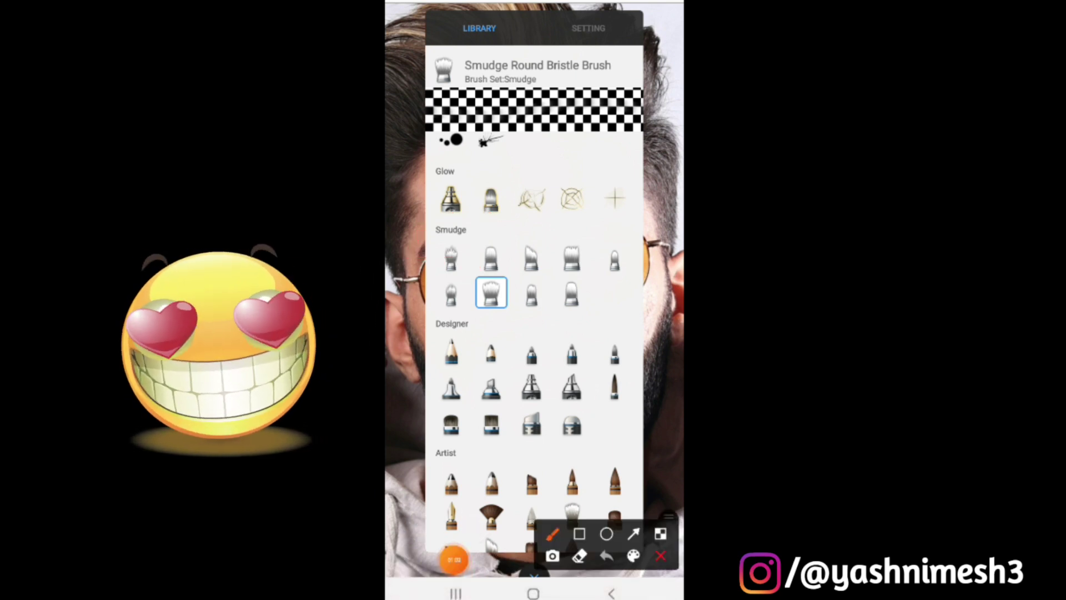
{"action": "mouse_move", "coordinate": [471, 260]}
{"action": "left_mouse_down"}
{"action": "mouse_move", "coordinate": [519, 316]}
{"action": "mouse_move", "coordinate": [461, 280]}
{"action": "mouse_move", "coordinate": [500, 256]}
{"action": "mouse_move", "coordinate": [532, 317]}
{"action": "left_mouse_up"}
{"action": "left_click_drag", "start_coordinate": [476, 287], "coordinate": [522, 335]}
{"action": "left_click", "coordinate": [660, 556]}
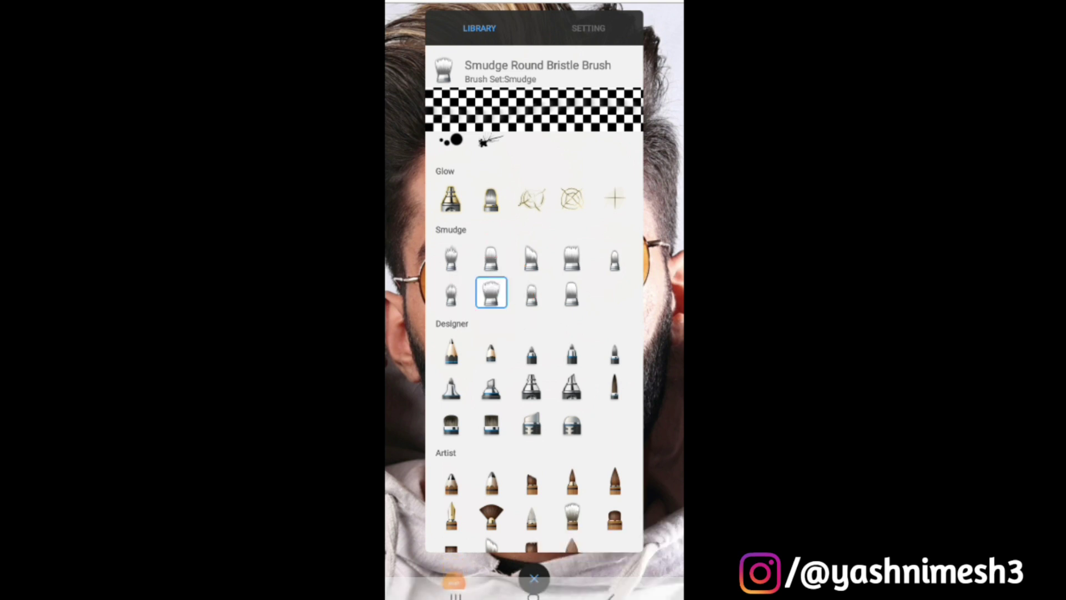
{"action": "mouse_move", "coordinate": [490, 293]}
{"action": "left_mouse_down"}
{"action": "mouse_move", "coordinate": [490, 315]}
{"action": "mouse_move", "coordinate": [491, 293]}
{"action": "left_mouse_up"}
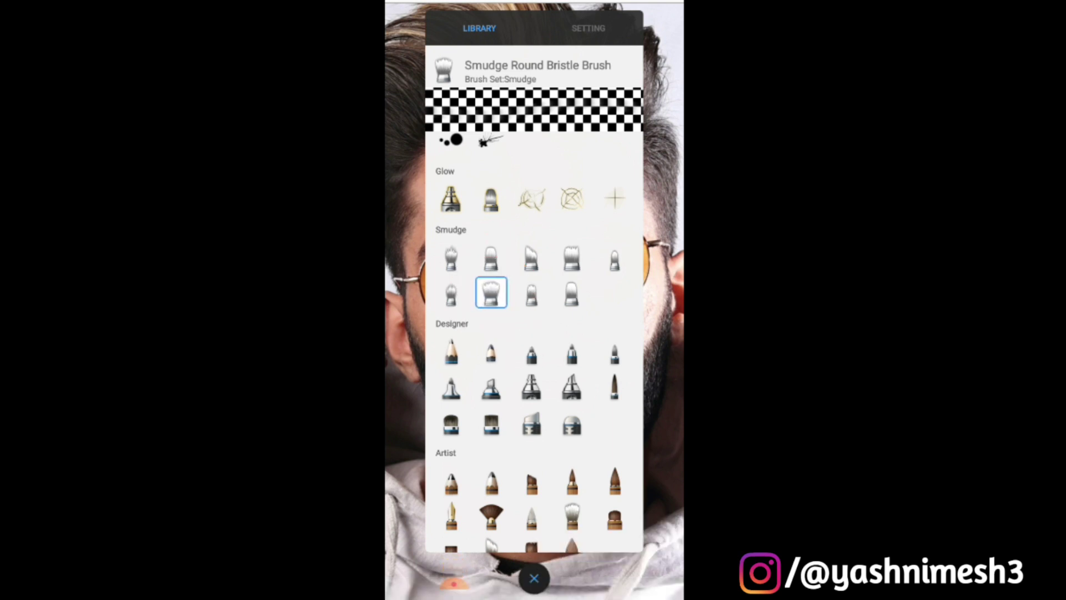
Set the smudge brush size to 21.6, keeping flow 3% and strength 1%
{"action": "left_click", "coordinate": [589, 27]}
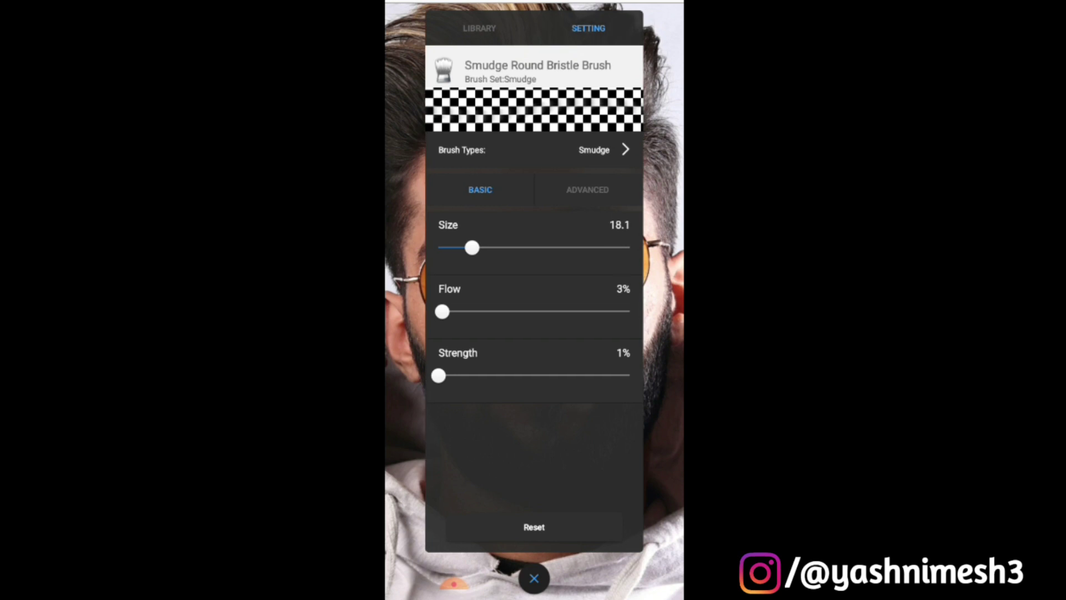
{"action": "mouse_move", "coordinate": [473, 248]}
{"action": "left_mouse_down"}
{"action": "mouse_move", "coordinate": [550, 247]}
{"action": "mouse_move", "coordinate": [457, 247]}
{"action": "mouse_move", "coordinate": [495, 248]}
{"action": "mouse_move", "coordinate": [478, 247]}
{"action": "left_mouse_up"}
{"action": "left_click", "coordinate": [534, 578]}
Raise the Smudge Round Bristle Brush size to about 30.7
{"action": "scroll", "coordinate": [534, 300], "scroll_direction": "up", "scroll_amount": 2}
{"action": "scroll", "coordinate": [534, 300], "scroll_direction": "up", "scroll_amount": 2}
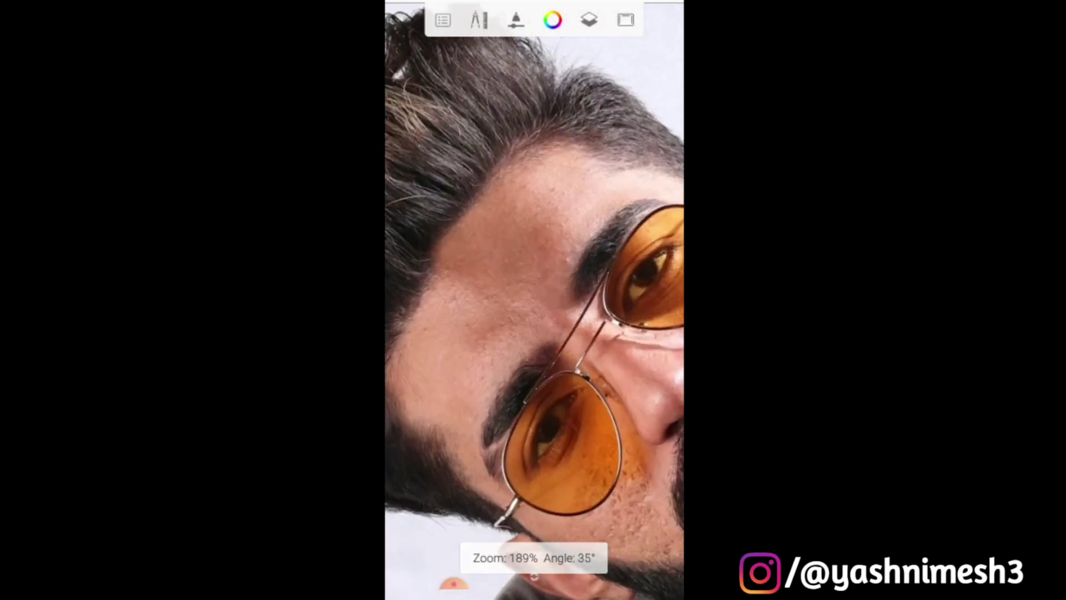
{"action": "scroll", "coordinate": [534, 300], "scroll_direction": "up", "scroll_amount": 2}
{"action": "scroll", "coordinate": [534, 300], "scroll_direction": "up", "scroll_amount": 1}
{"action": "scroll", "coordinate": [534, 299], "scroll_direction": "down", "scroll_amount": 1}
{"action": "scroll", "coordinate": [534, 300], "scroll_direction": "up", "scroll_amount": 1}
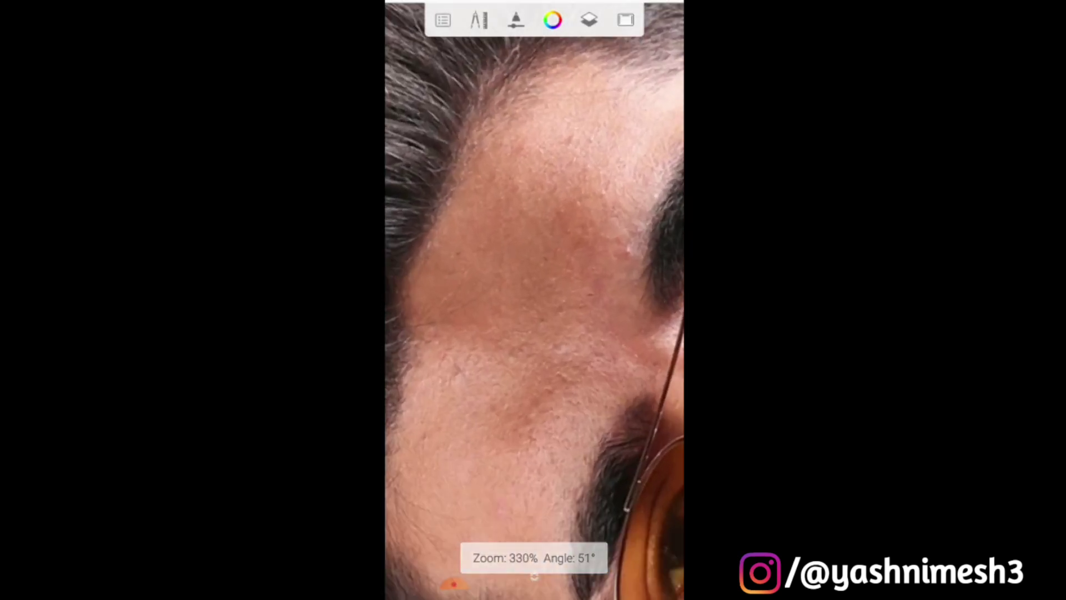
{"action": "left_click", "coordinate": [516, 20]}
{"action": "left_click_drag", "start_coordinate": [478, 248], "coordinate": [495, 247]}
{"action": "left_click", "coordinate": [534, 579]}
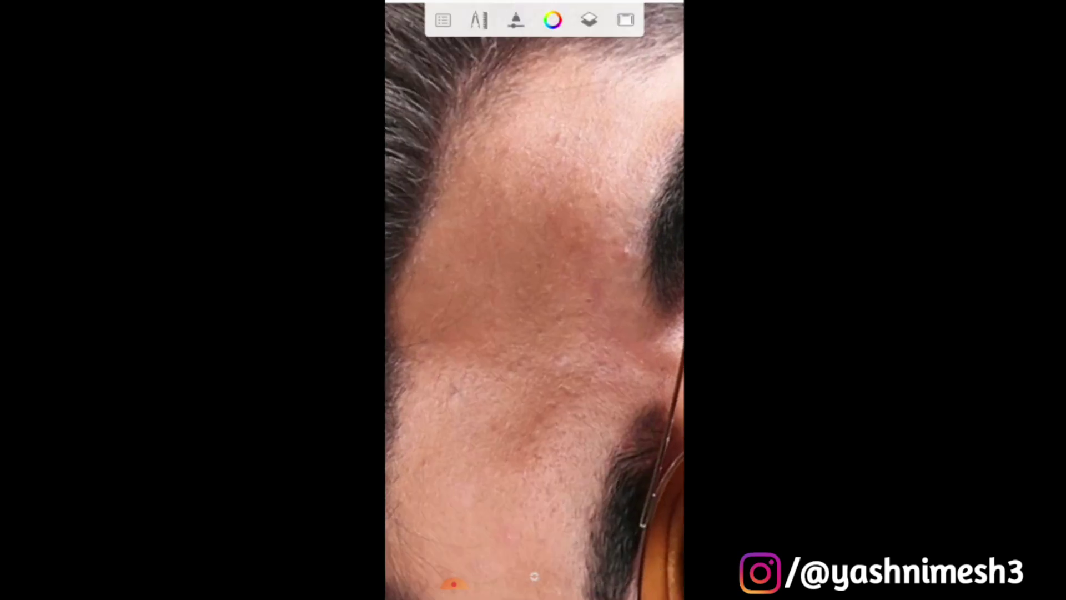
Zoom in and out around the forehead to inspect the smudged skin
{"action": "scroll", "coordinate": [534, 300], "scroll_direction": "up", "scroll_amount": 1}
{"action": "scroll", "coordinate": [534, 300], "scroll_direction": "up", "scroll_amount": 1}
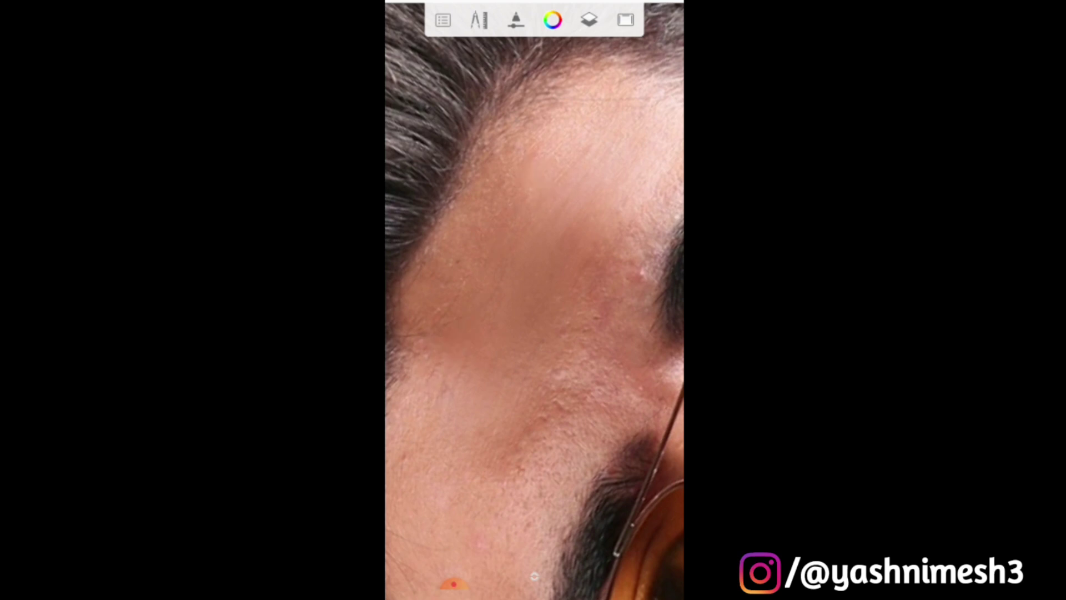
{"action": "scroll", "coordinate": [533, 301], "scroll_direction": "down", "scroll_amount": 1}
{"action": "scroll", "coordinate": [533, 299], "scroll_direction": "up", "scroll_amount": 1}
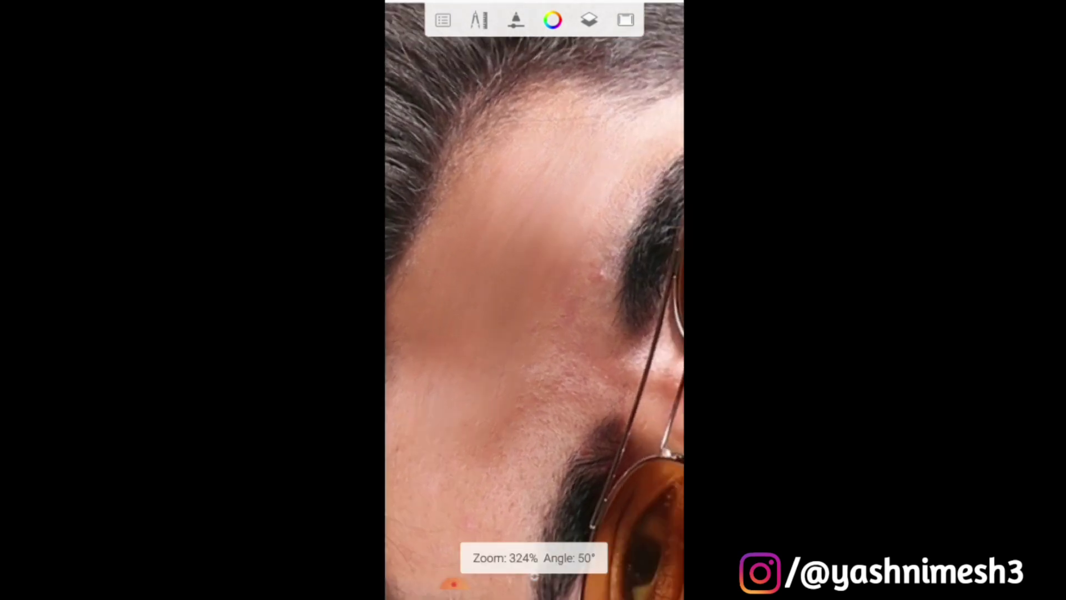
{"action": "scroll", "coordinate": [534, 299], "scroll_direction": "down", "scroll_amount": 1}
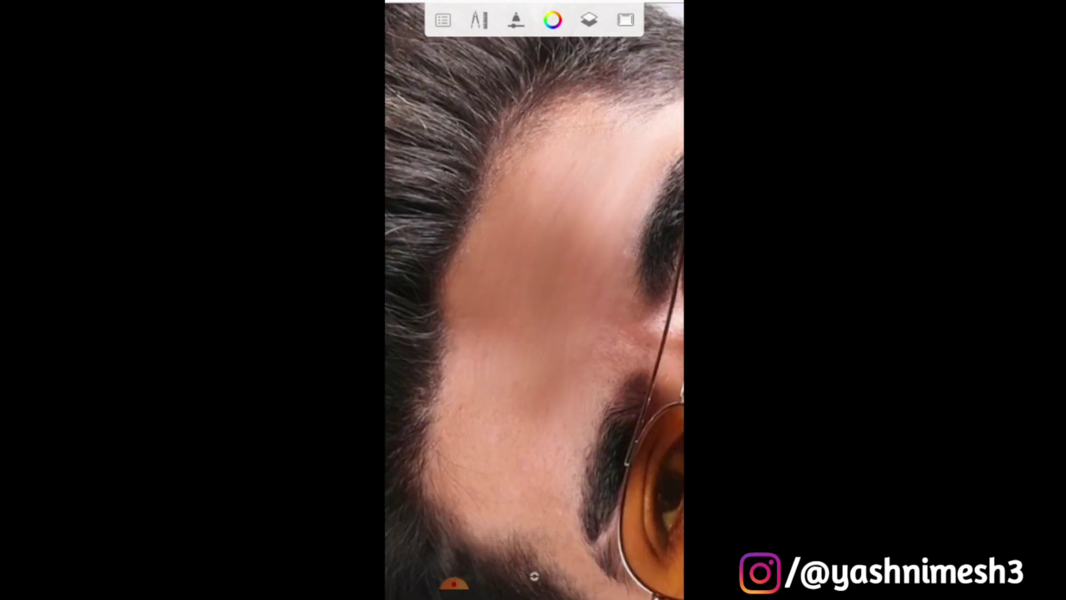
{"action": "scroll", "coordinate": [534, 300], "scroll_direction": "down", "scroll_amount": 1}
{"action": "scroll", "coordinate": [534, 300], "scroll_direction": "up", "scroll_amount": 1}
{"action": "scroll", "coordinate": [533, 300], "scroll_direction": "up", "scroll_amount": 2}
{"action": "scroll", "coordinate": [534, 300], "scroll_direction": "up", "scroll_amount": 2}
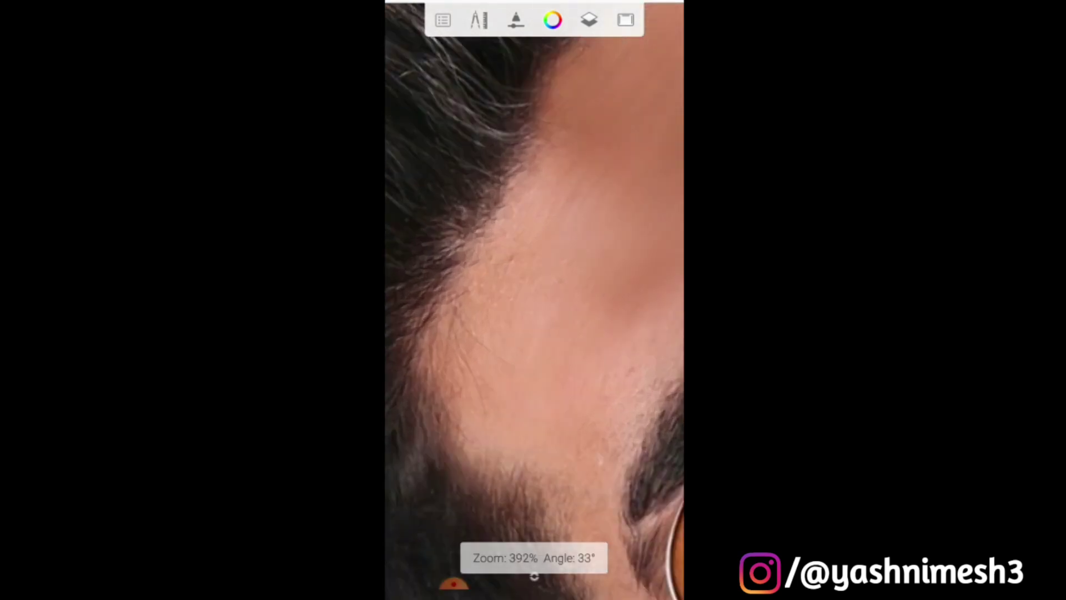
{"action": "scroll", "coordinate": [534, 301], "scroll_direction": "down", "scroll_amount": 1}
{"action": "scroll", "coordinate": [533, 300], "scroll_direction": "down", "scroll_amount": 1}
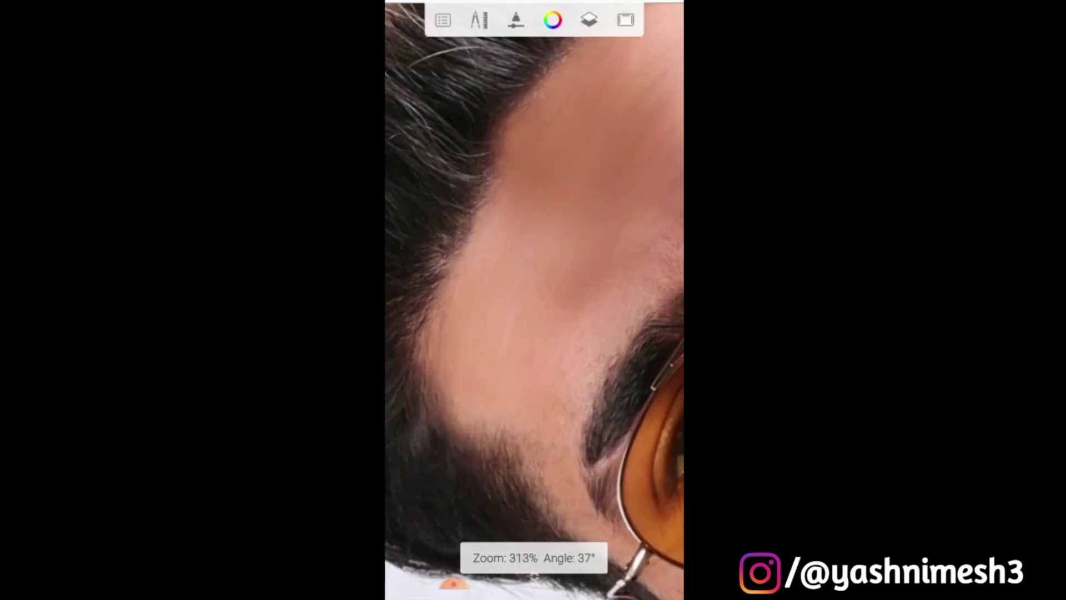
{"action": "scroll", "coordinate": [534, 300], "scroll_direction": "down", "scroll_amount": 3}
{"action": "scroll", "coordinate": [533, 300], "scroll_direction": "up", "scroll_amount": 3}
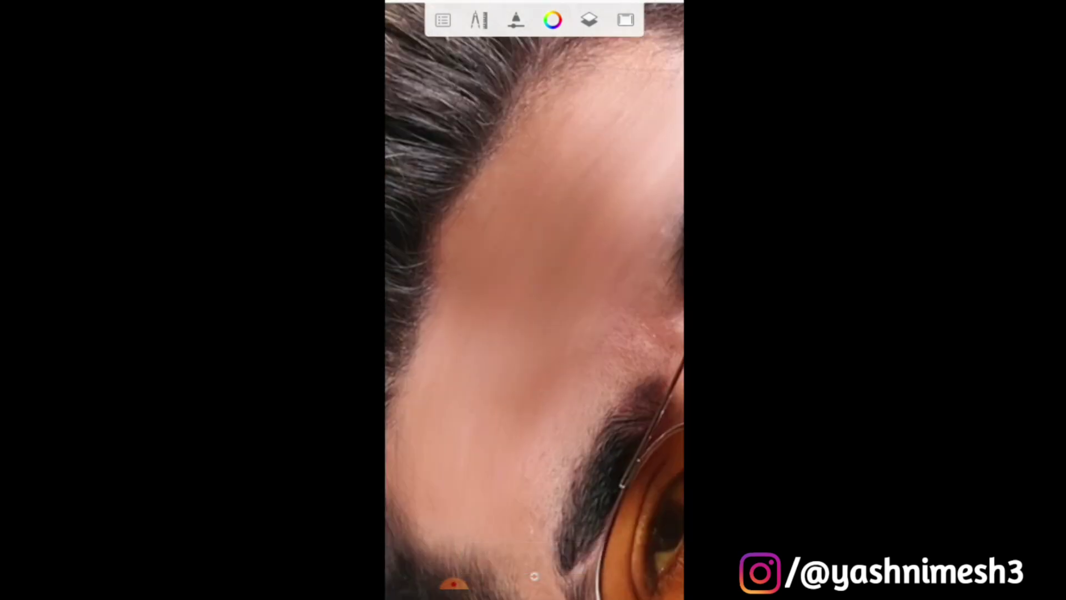
{"action": "scroll", "coordinate": [534, 300], "scroll_direction": "up", "scroll_amount": 1}
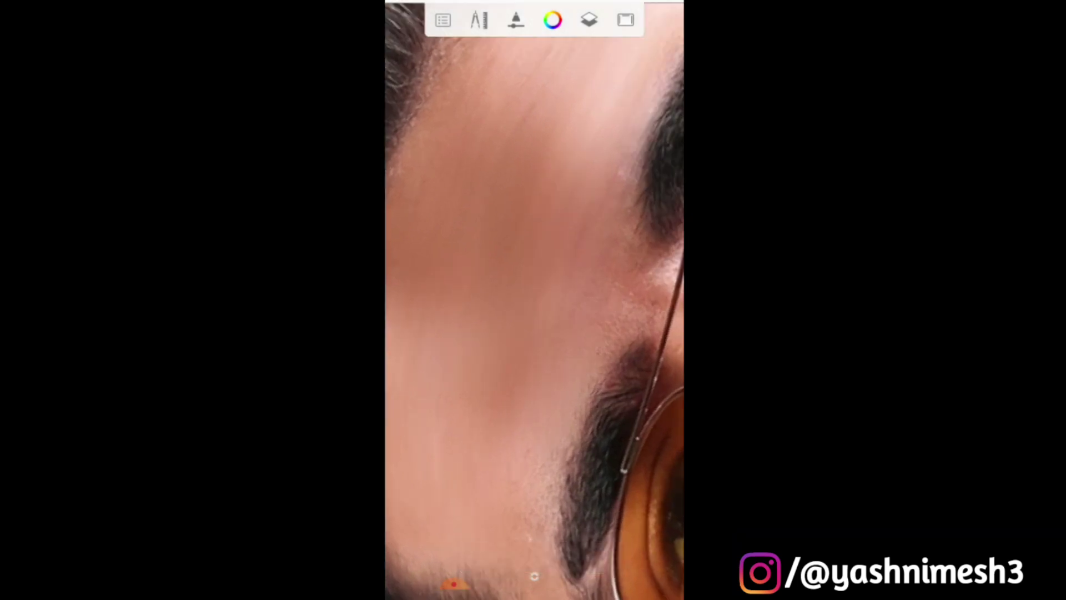
{"action": "scroll", "coordinate": [534, 301], "scroll_direction": "down", "scroll_amount": 3}
{"action": "scroll", "coordinate": [534, 300], "scroll_direction": "up", "scroll_amount": 2}
{"action": "scroll", "coordinate": [533, 301], "scroll_direction": "up", "scroll_amount": 1}
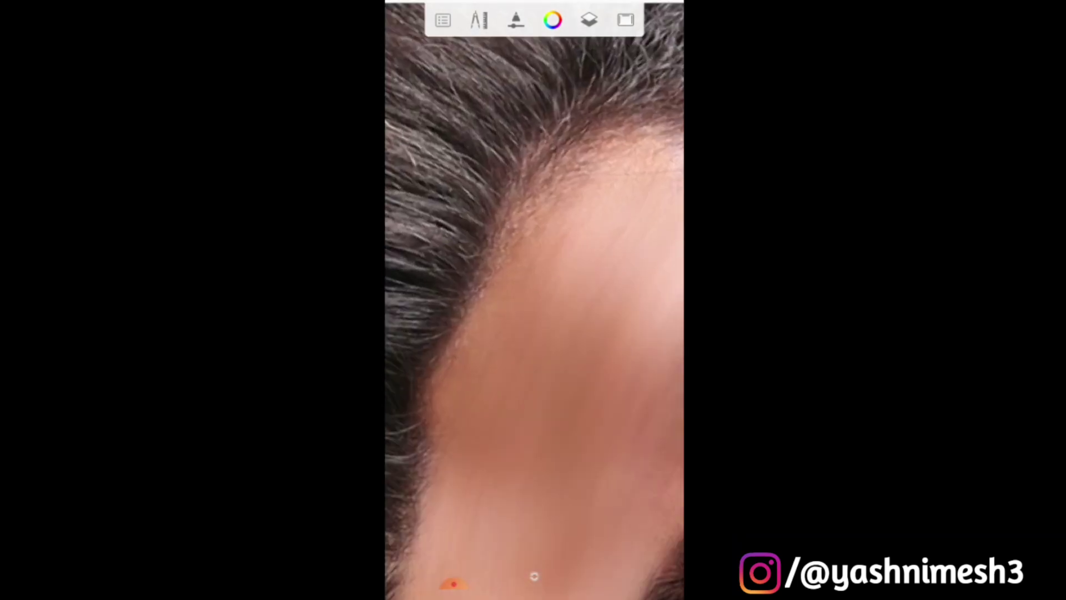
{"action": "scroll", "coordinate": [534, 300], "scroll_direction": "up", "scroll_amount": 1}
{"action": "scroll", "coordinate": [534, 301], "scroll_direction": "up", "scroll_amount": 1}
{"action": "scroll", "coordinate": [533, 299], "scroll_direction": "down", "scroll_amount": 1}
{"action": "scroll", "coordinate": [533, 299], "scroll_direction": "up", "scroll_amount": 2}
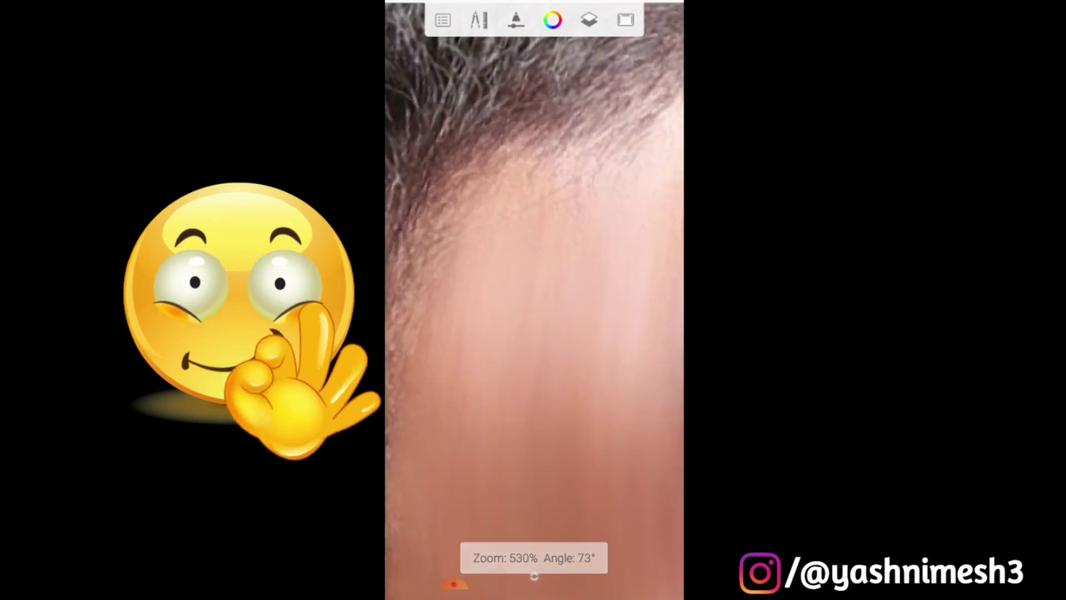
{"action": "scroll", "coordinate": [534, 300], "scroll_direction": "down", "scroll_amount": 1}
{"action": "scroll", "coordinate": [534, 300], "scroll_direction": "down", "scroll_amount": 1}
{"action": "scroll", "coordinate": [534, 299], "scroll_direction": "down", "scroll_amount": 1}
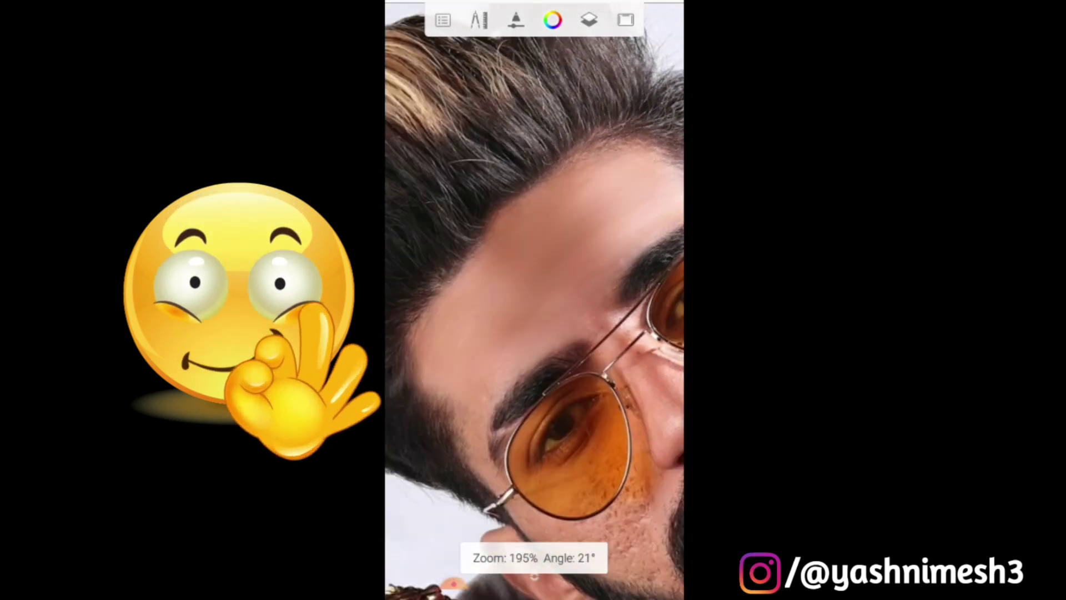
{"action": "scroll", "coordinate": [533, 300], "scroll_direction": "up", "scroll_amount": 1}
{"action": "scroll", "coordinate": [534, 301], "scroll_direction": "up", "scroll_amount": 1}
{"action": "scroll", "coordinate": [534, 300], "scroll_direction": "up", "scroll_amount": 1}
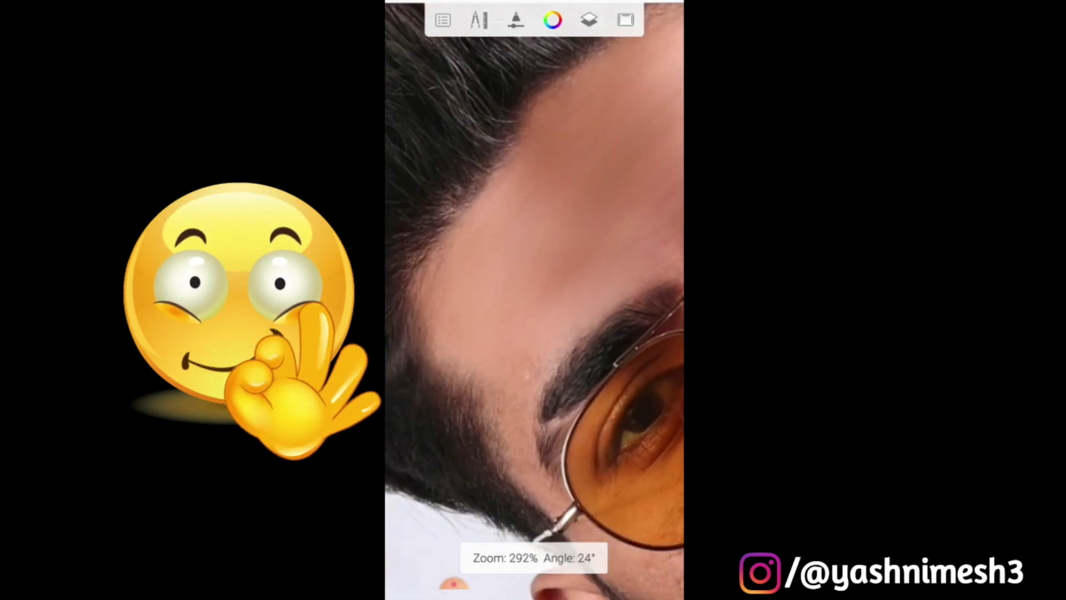
{"action": "scroll", "coordinate": [534, 299], "scroll_direction": "up", "scroll_amount": 2}
{"action": "scroll", "coordinate": [534, 300], "scroll_direction": "down", "scroll_amount": 2}
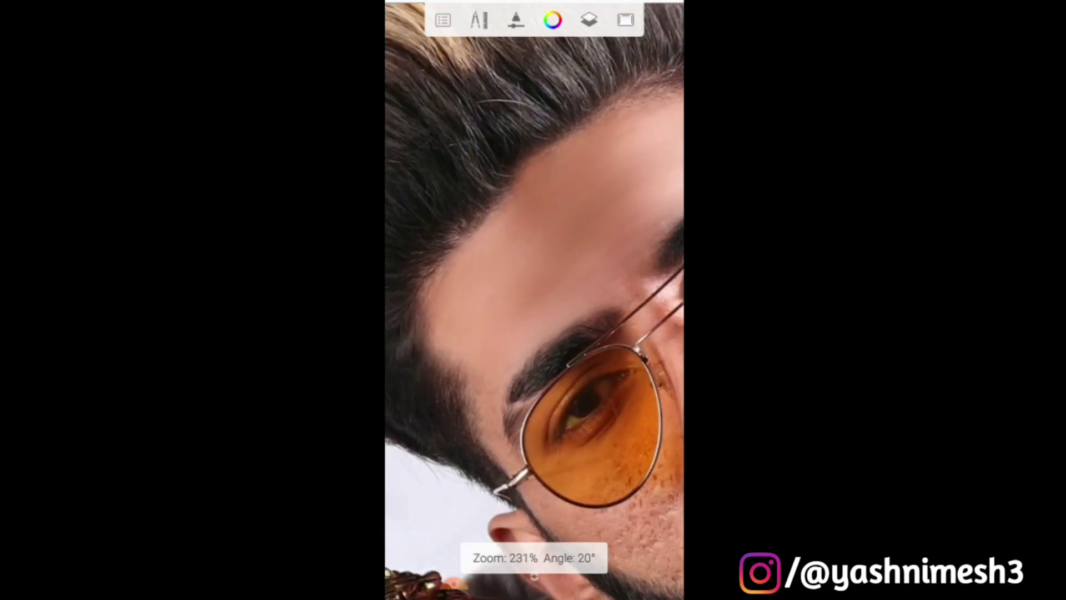
{"action": "scroll", "coordinate": [534, 299], "scroll_direction": "down", "scroll_amount": 3}
{"action": "scroll", "coordinate": [534, 301], "scroll_direction": "up", "scroll_amount": 1}
{"action": "scroll", "coordinate": [535, 300], "scroll_direction": "up", "scroll_amount": 1}
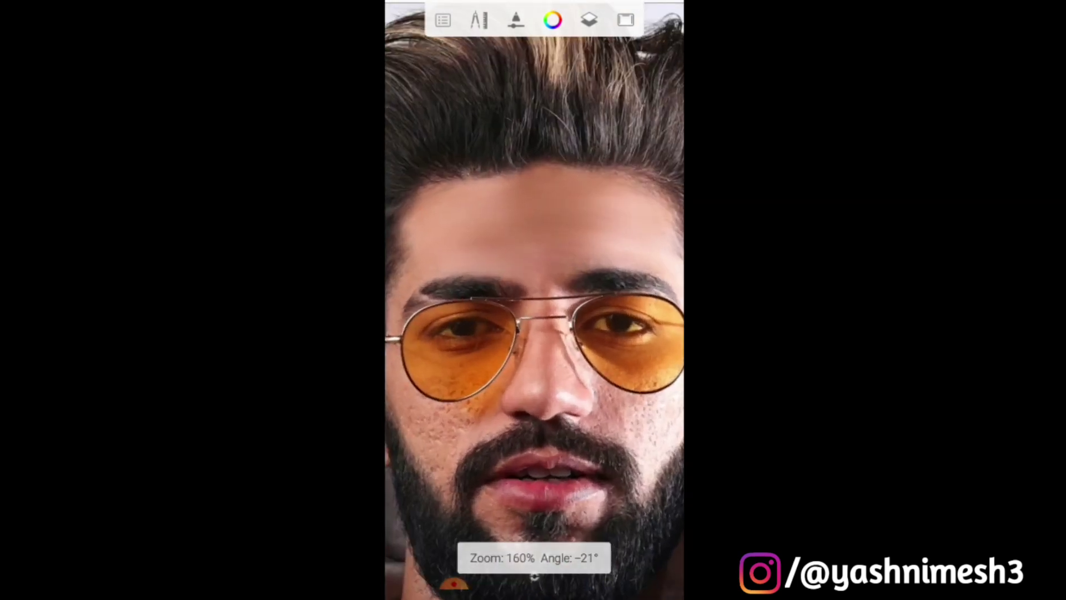
{"action": "scroll", "coordinate": [534, 300], "scroll_direction": "up", "scroll_amount": 1}
Hide and reshow the retouched top layer to compare against the original skin
{"action": "left_click", "coordinate": [633, 328]}
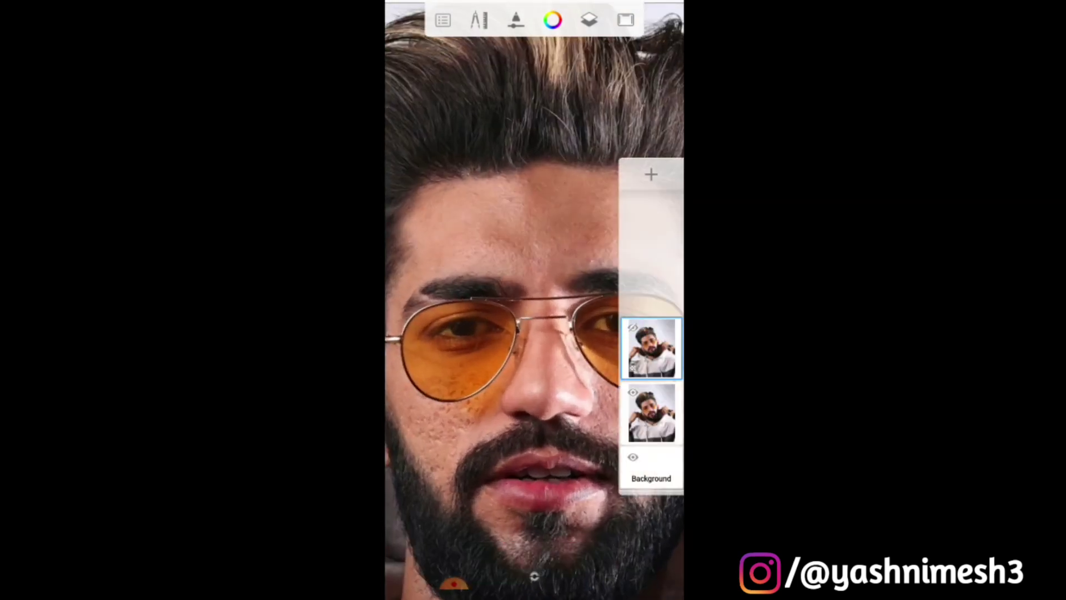
{"action": "left_click", "coordinate": [633, 328]}
{"action": "scroll", "coordinate": [534, 300], "scroll_direction": "up", "scroll_amount": 2}
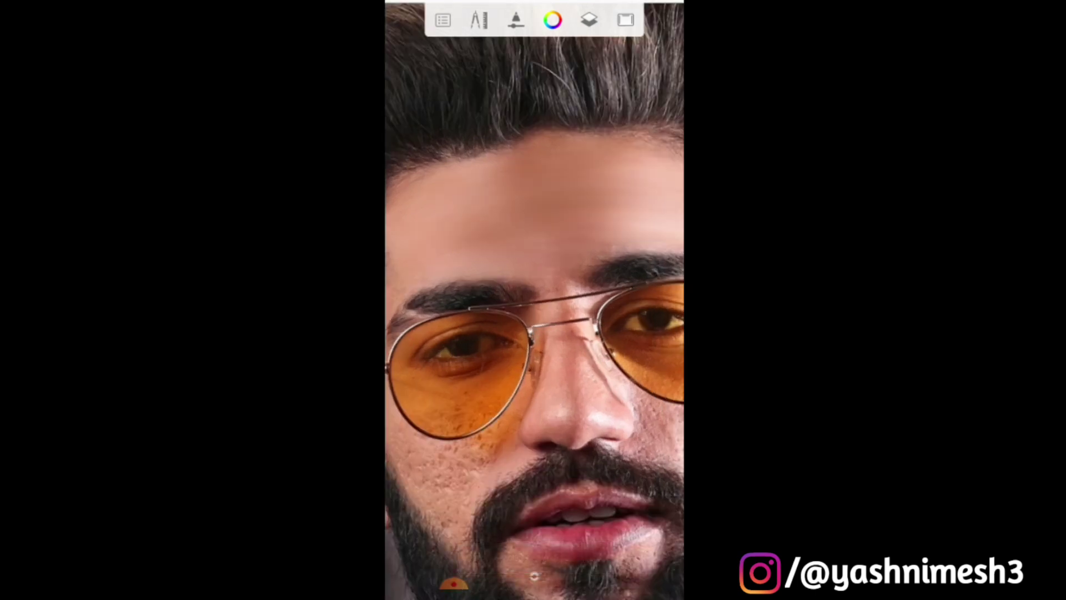
{"action": "scroll", "coordinate": [534, 300], "scroll_direction": "up", "scroll_amount": 1}
{"action": "scroll", "coordinate": [534, 300], "scroll_direction": "up", "scroll_amount": 2}
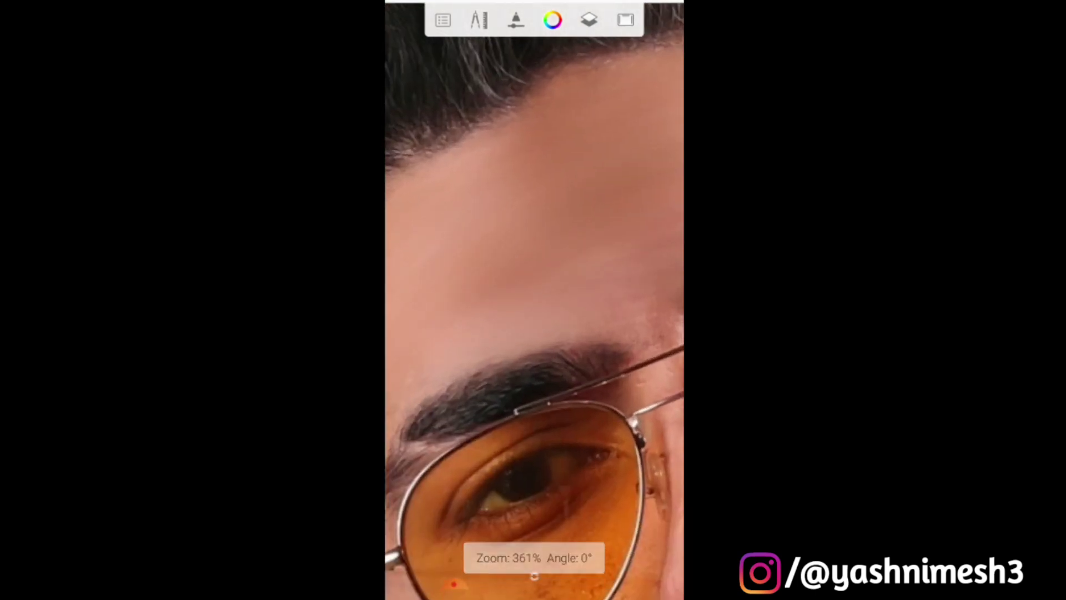
{"action": "scroll", "coordinate": [534, 300], "scroll_direction": "up", "scroll_amount": 2}
{"action": "scroll", "coordinate": [533, 299], "scroll_direction": "down", "scroll_amount": 2}
{"action": "scroll", "coordinate": [534, 299], "scroll_direction": "up", "scroll_amount": 1}
Reduce the Smudge Round Bristle Brush size below 30.7 for the forehead
{"action": "left_click", "coordinate": [515, 20]}
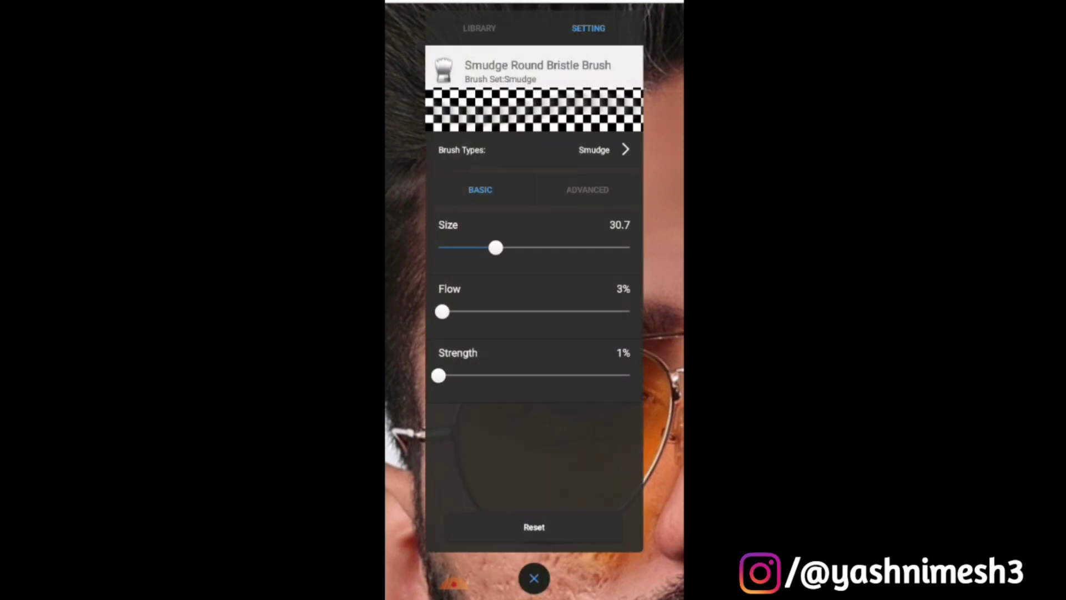
{"action": "left_click_drag", "start_coordinate": [494, 247], "coordinate": [476, 247]}
{"action": "left_click", "coordinate": [534, 579]}
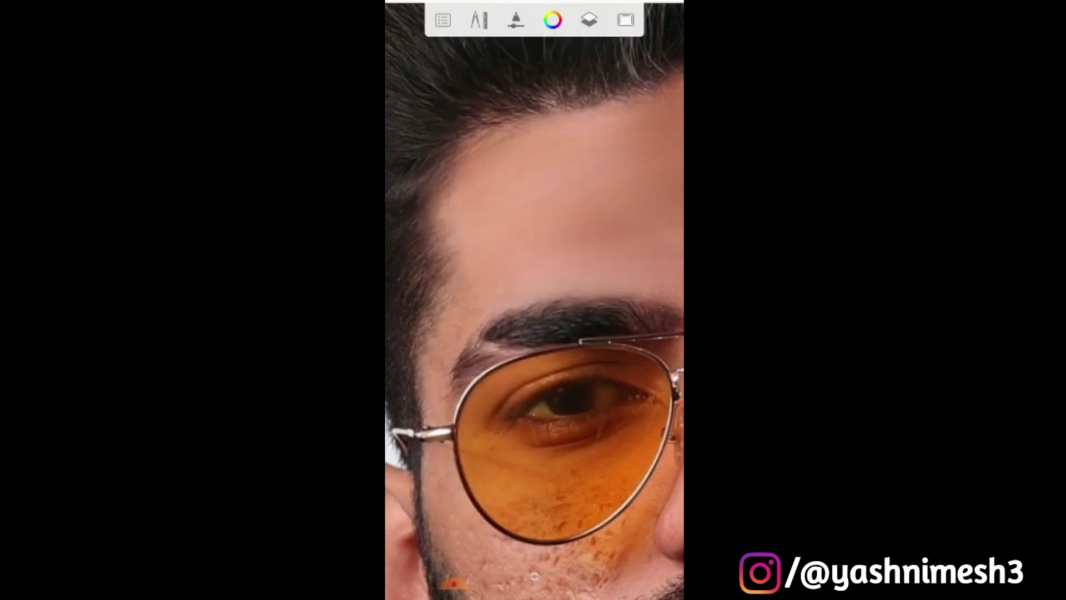
{"action": "scroll", "coordinate": [534, 300], "scroll_direction": "up", "scroll_amount": 1}
{"action": "scroll", "coordinate": [533, 300], "scroll_direction": "up", "scroll_amount": 2}
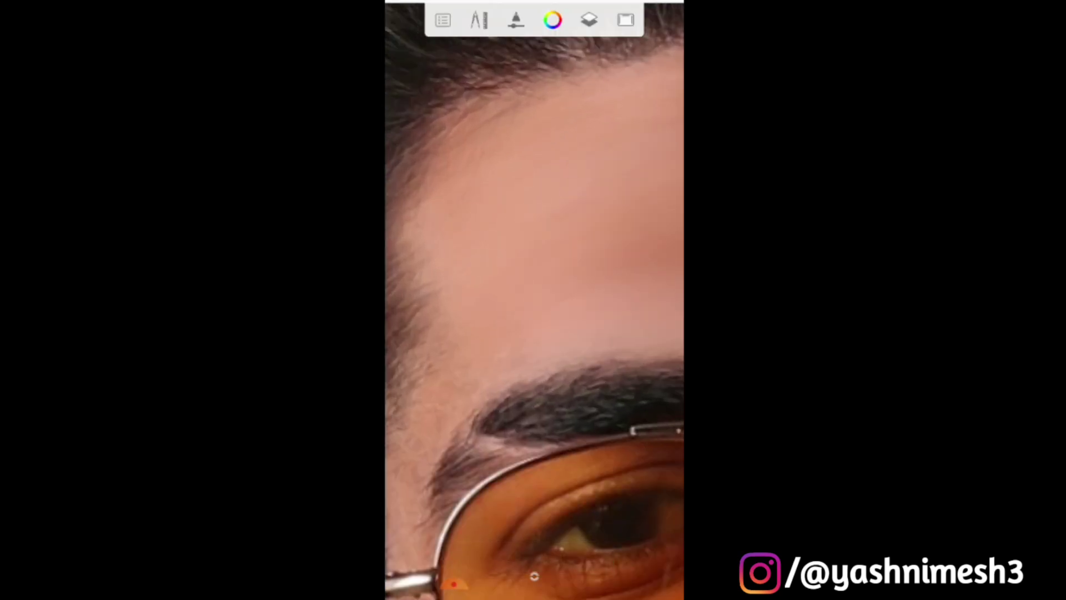
Zoom around the face while smoothing the forehead up to the hairline and brows
{"action": "scroll", "coordinate": [533, 300], "scroll_direction": "down", "scroll_amount": 2}
{"action": "scroll", "coordinate": [534, 300], "scroll_direction": "down", "scroll_amount": 3}
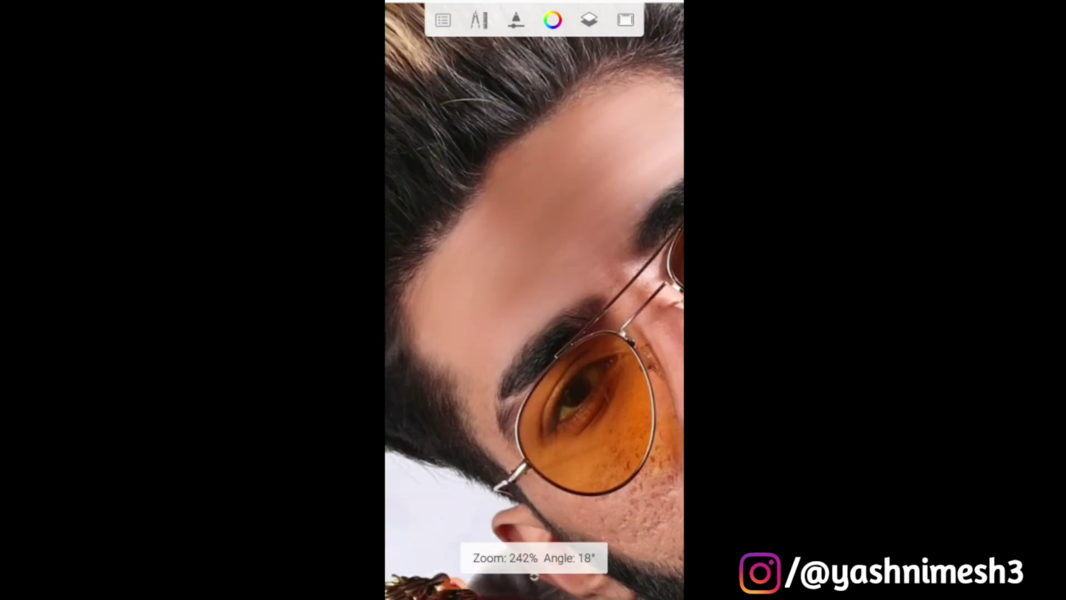
{"action": "scroll", "coordinate": [534, 299], "scroll_direction": "down", "scroll_amount": 1}
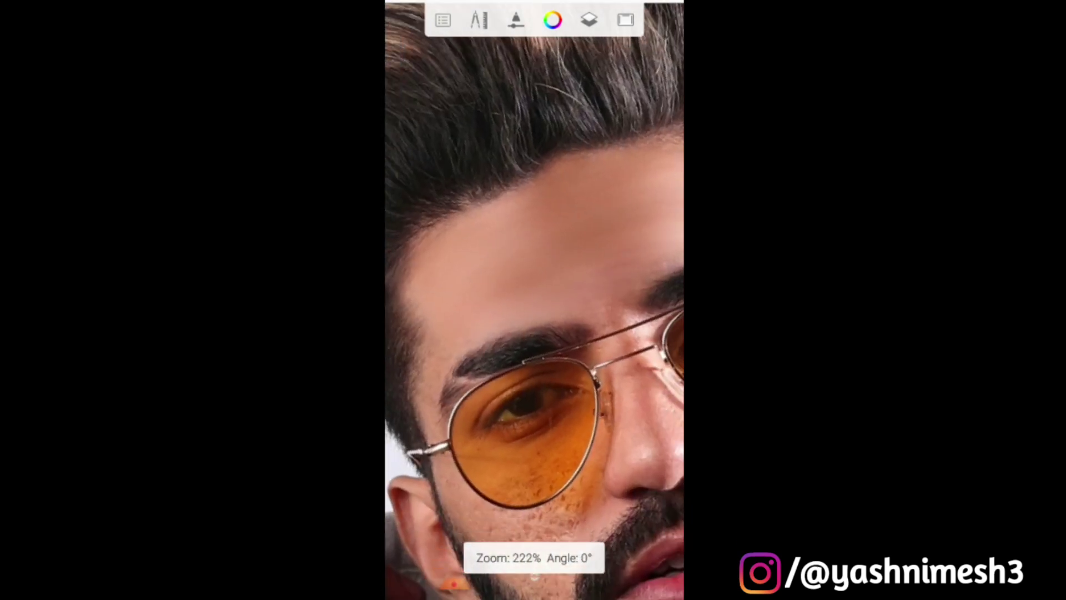
{"action": "scroll", "coordinate": [534, 300], "scroll_direction": "up", "scroll_amount": 3}
{"action": "scroll", "coordinate": [534, 300], "scroll_direction": "up", "scroll_amount": 1}
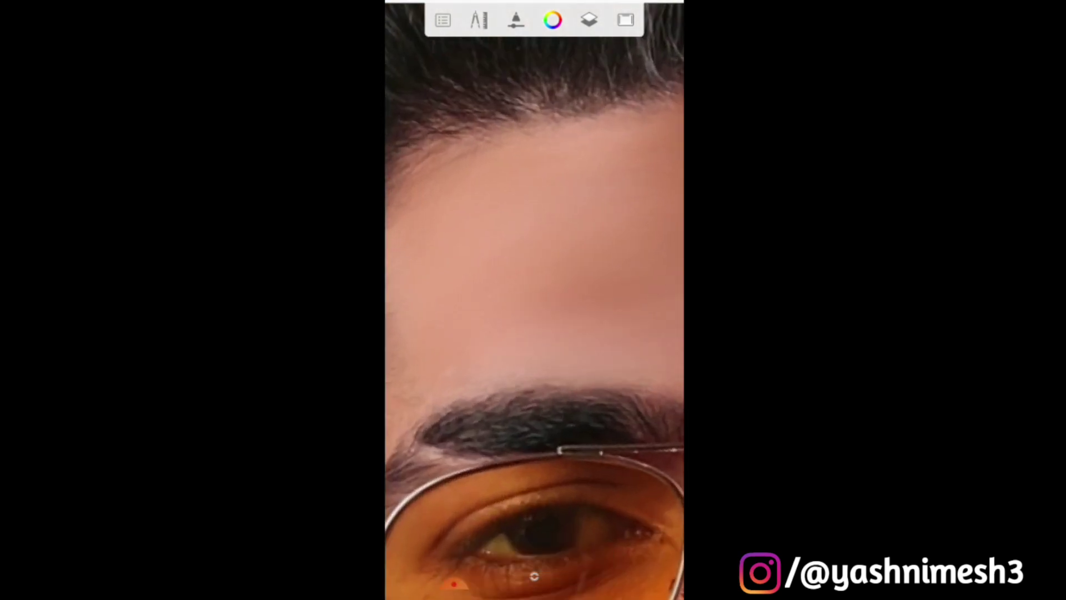
{"action": "scroll", "coordinate": [534, 299], "scroll_direction": "down", "scroll_amount": 3}
{"action": "scroll", "coordinate": [534, 300], "scroll_direction": "up", "scroll_amount": 3}
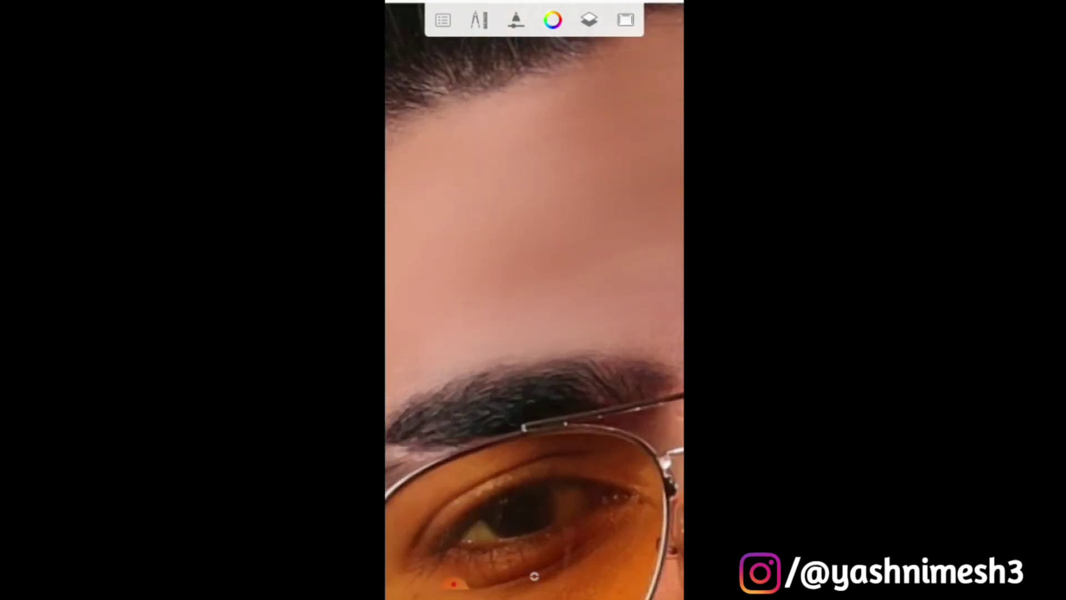
{"action": "scroll", "coordinate": [534, 300], "scroll_direction": "up", "scroll_amount": 1}
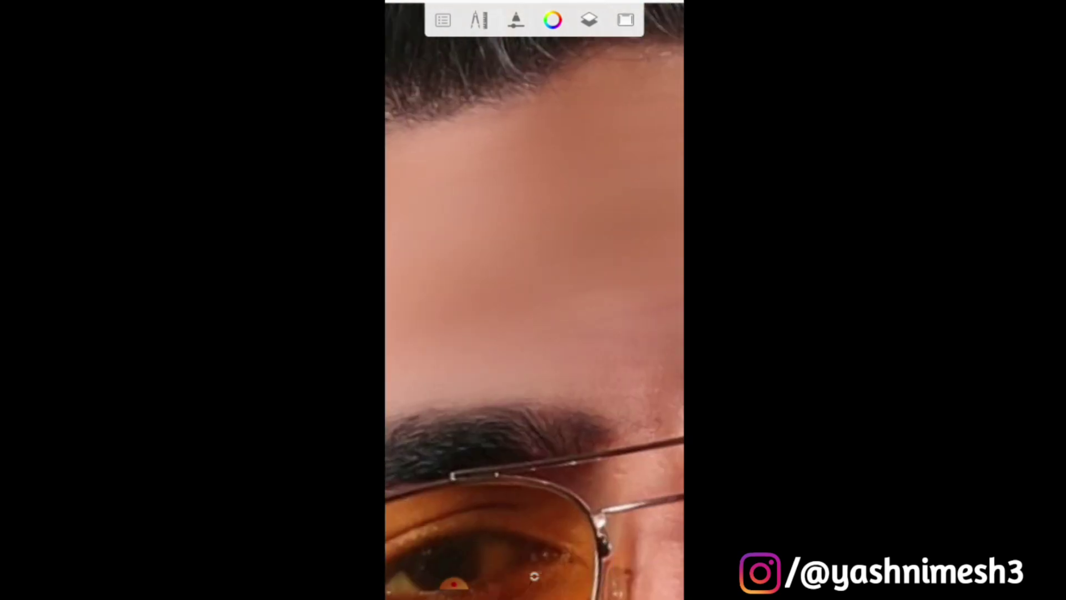
{"action": "scroll", "coordinate": [534, 300], "scroll_direction": "down", "scroll_amount": 3}
{"action": "scroll", "coordinate": [534, 300], "scroll_direction": "up", "scroll_amount": 3}
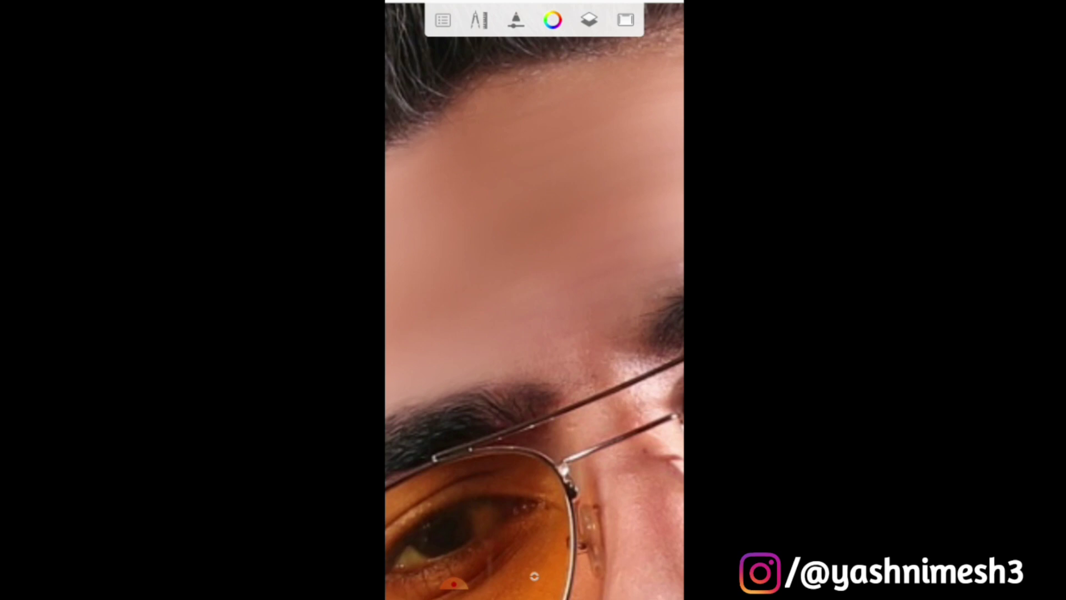
{"action": "scroll", "coordinate": [534, 300], "scroll_direction": "up", "scroll_amount": 1}
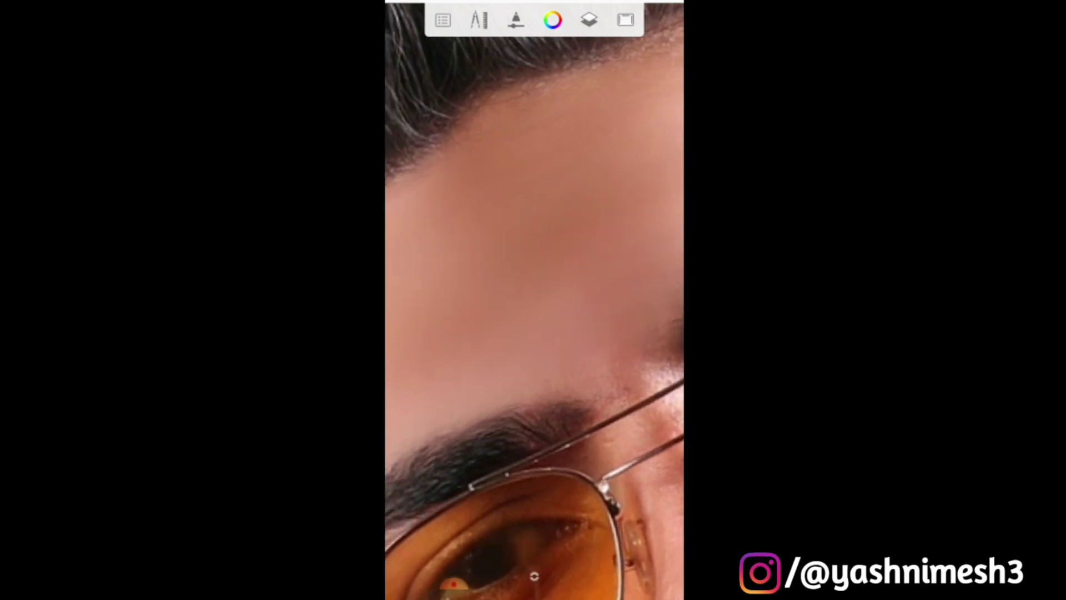
{"action": "scroll", "coordinate": [533, 301], "scroll_direction": "down", "scroll_amount": 3}
{"action": "scroll", "coordinate": [534, 300], "scroll_direction": "up", "scroll_amount": 3}
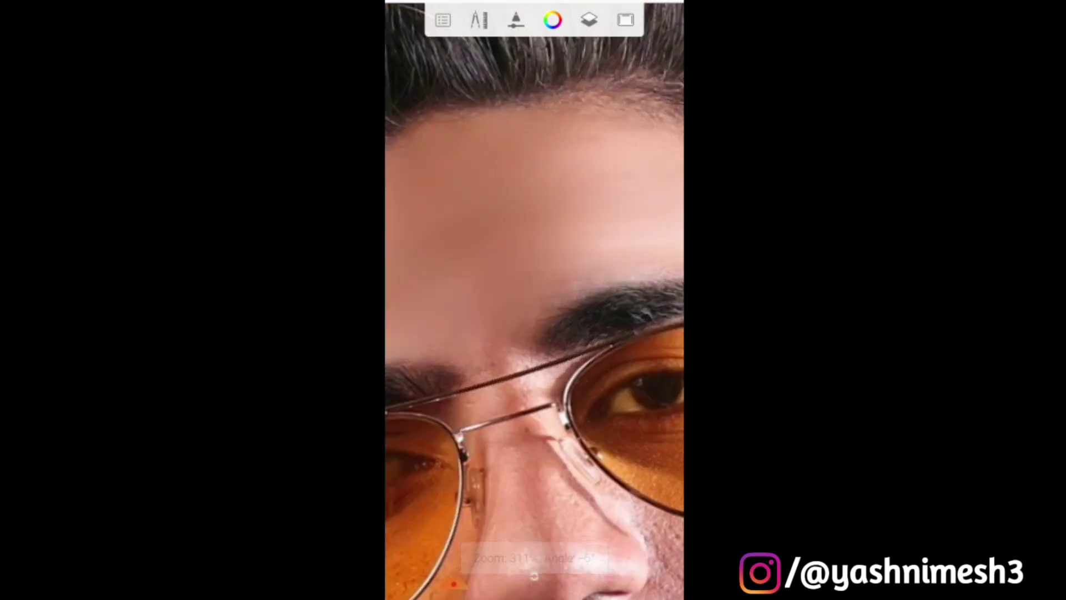
{"action": "scroll", "coordinate": [534, 301], "scroll_direction": "up", "scroll_amount": 1}
{"action": "scroll", "coordinate": [534, 300], "scroll_direction": "up", "scroll_amount": 1}
{"action": "scroll", "coordinate": [534, 300], "scroll_direction": "up", "scroll_amount": 1}
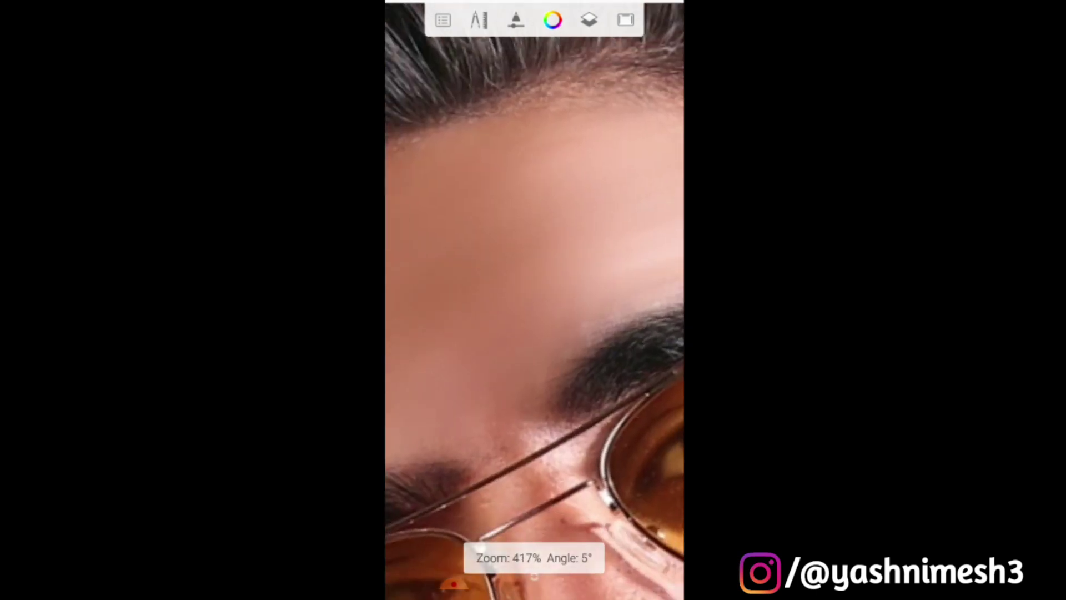
{"action": "scroll", "coordinate": [534, 300], "scroll_direction": "up", "scroll_amount": 1}
{"action": "scroll", "coordinate": [535, 300], "scroll_direction": "down", "scroll_amount": 3}
{"action": "scroll", "coordinate": [534, 300], "scroll_direction": "up", "scroll_amount": 1}
{"action": "scroll", "coordinate": [534, 300], "scroll_direction": "up", "scroll_amount": 2}
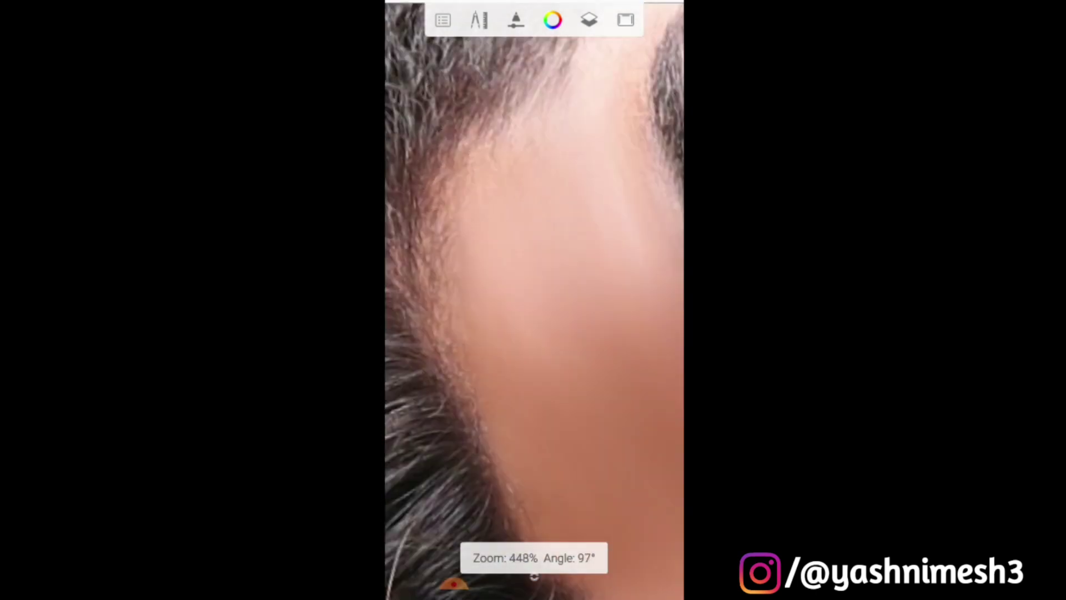
{"action": "scroll", "coordinate": [534, 300], "scroll_direction": "up", "scroll_amount": 1}
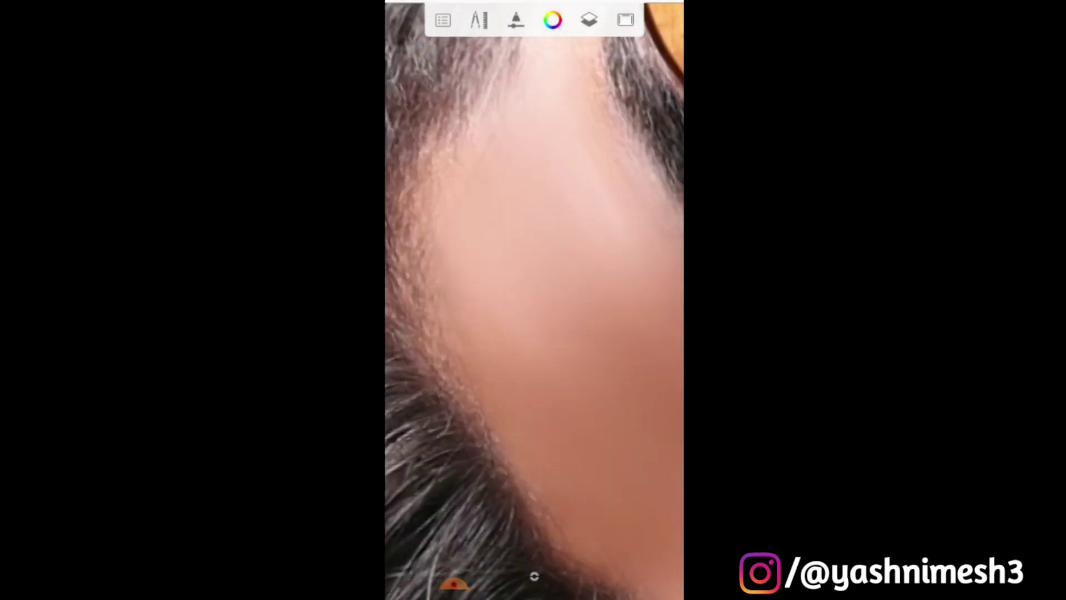
{"action": "scroll", "coordinate": [535, 300], "scroll_direction": "down", "scroll_amount": 1}
{"action": "scroll", "coordinate": [534, 299], "scroll_direction": "down", "scroll_amount": 1}
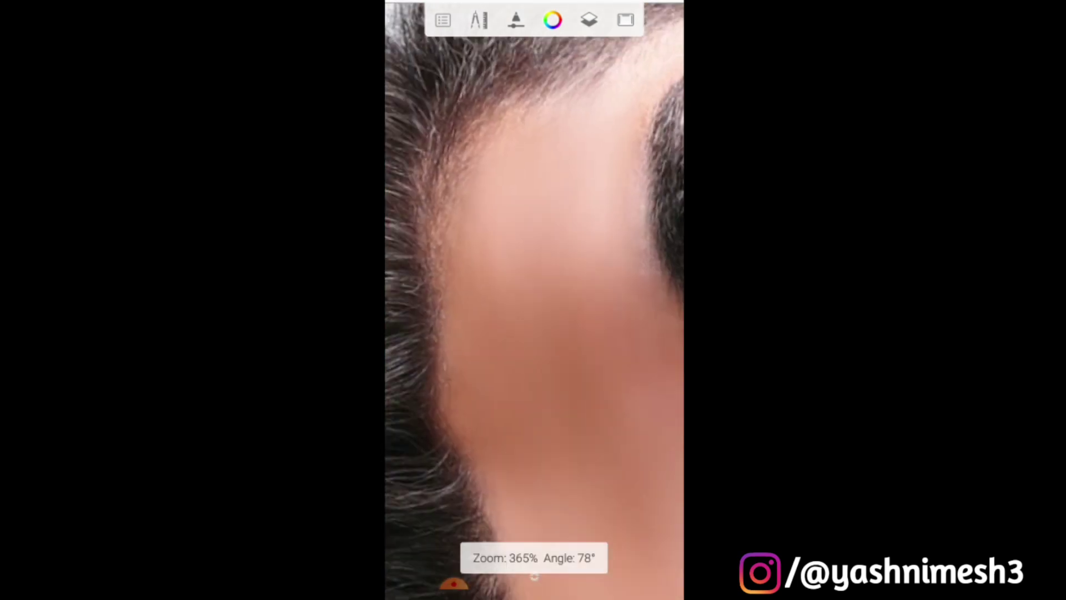
{"action": "scroll", "coordinate": [533, 301], "scroll_direction": "down", "scroll_amount": 3}
{"action": "scroll", "coordinate": [534, 299], "scroll_direction": "down", "scroll_amount": 2}
{"action": "scroll", "coordinate": [535, 300], "scroll_direction": "down", "scroll_amount": 1}
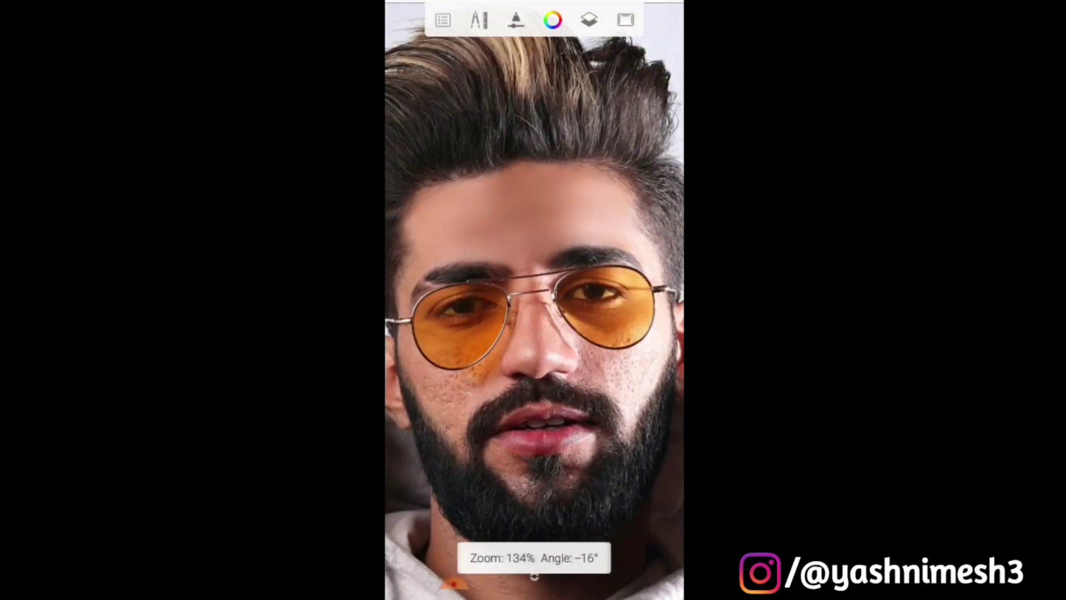
{"action": "scroll", "coordinate": [534, 301], "scroll_direction": "up", "scroll_amount": 2}
{"action": "scroll", "coordinate": [534, 300], "scroll_direction": "up", "scroll_amount": 2}
{"action": "scroll", "coordinate": [534, 300], "scroll_direction": "up", "scroll_amount": 2}
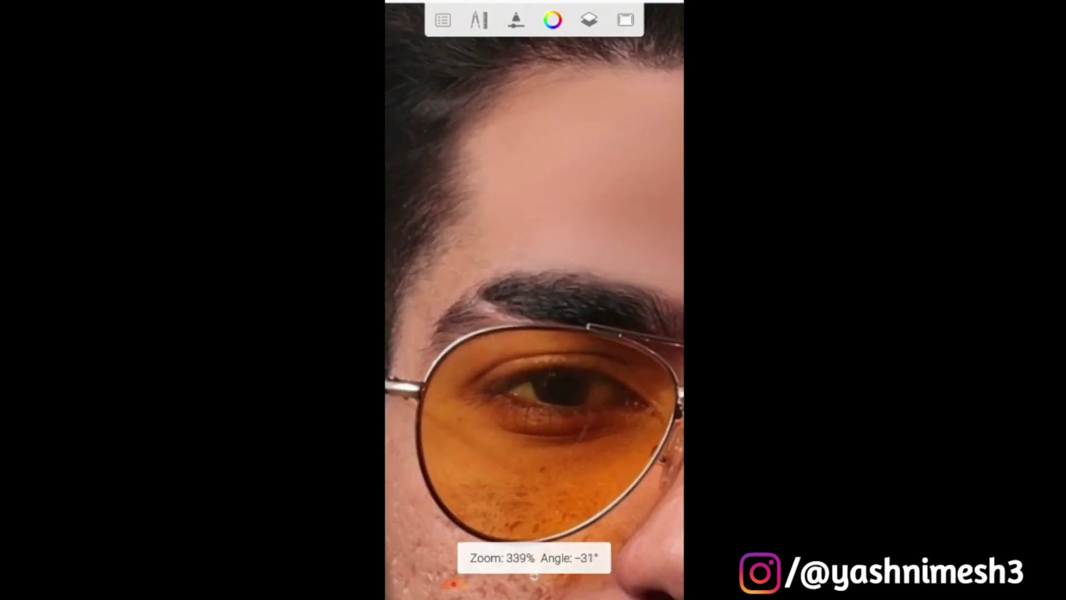
{"action": "scroll", "coordinate": [534, 300], "scroll_direction": "up", "scroll_amount": 2}
{"action": "scroll", "coordinate": [534, 300], "scroll_direction": "down", "scroll_amount": 2}
{"action": "scroll", "coordinate": [534, 300], "scroll_direction": "up", "scroll_amount": 1}
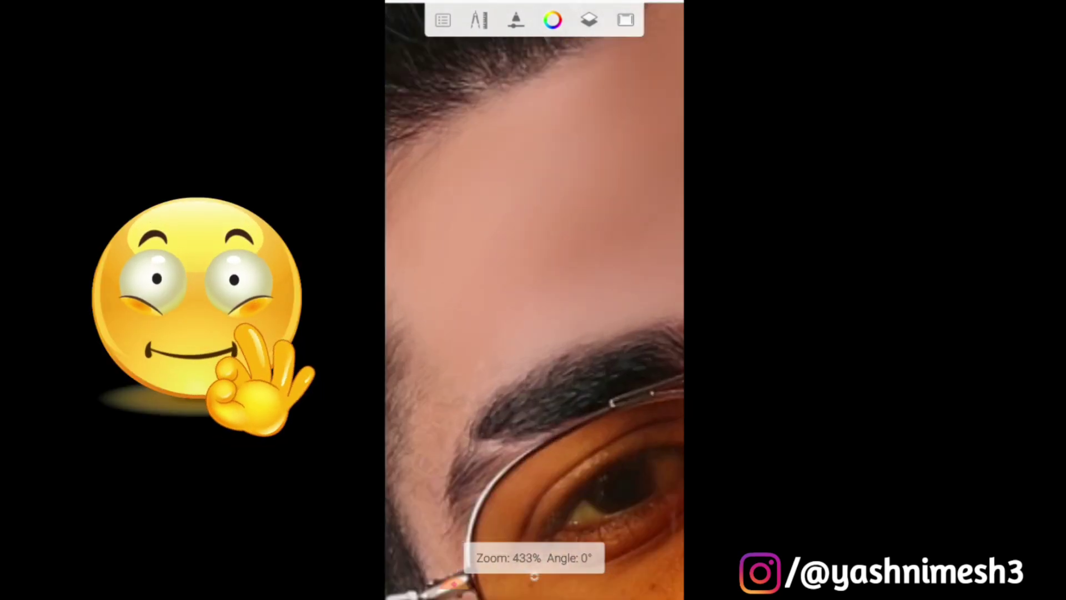
{"action": "scroll", "coordinate": [534, 299], "scroll_direction": "down", "scroll_amount": 1}
{"action": "scroll", "coordinate": [534, 300], "scroll_direction": "down", "scroll_amount": 2}
{"action": "scroll", "coordinate": [534, 300], "scroll_direction": "up", "scroll_amount": 1}
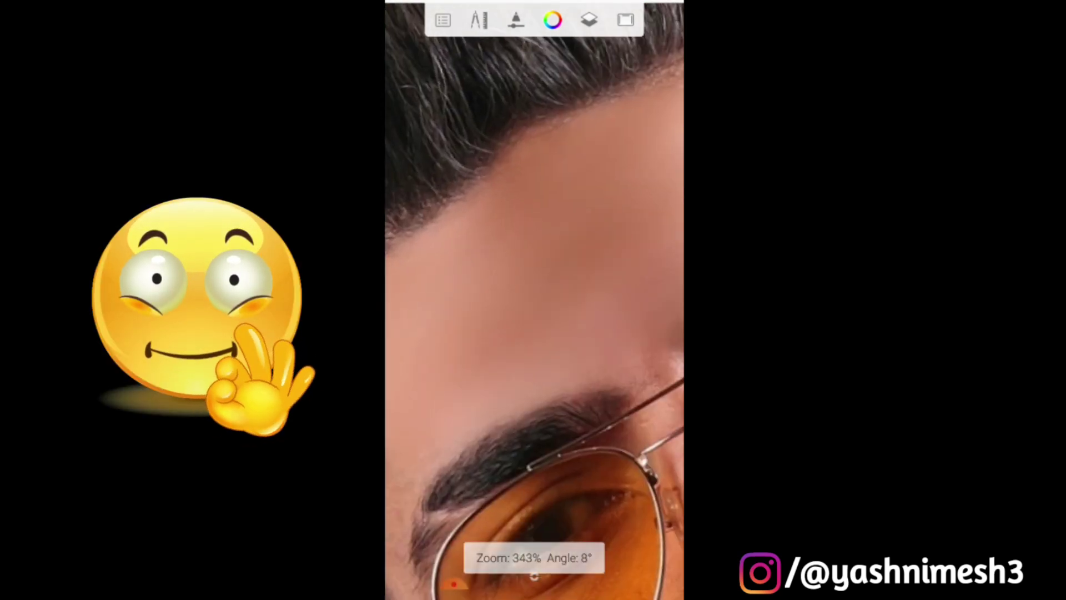
{"action": "scroll", "coordinate": [534, 299], "scroll_direction": "down", "scroll_amount": 2}
{"action": "scroll", "coordinate": [534, 300], "scroll_direction": "up", "scroll_amount": 1}
{"action": "scroll", "coordinate": [534, 300], "scroll_direction": "up", "scroll_amount": 1}
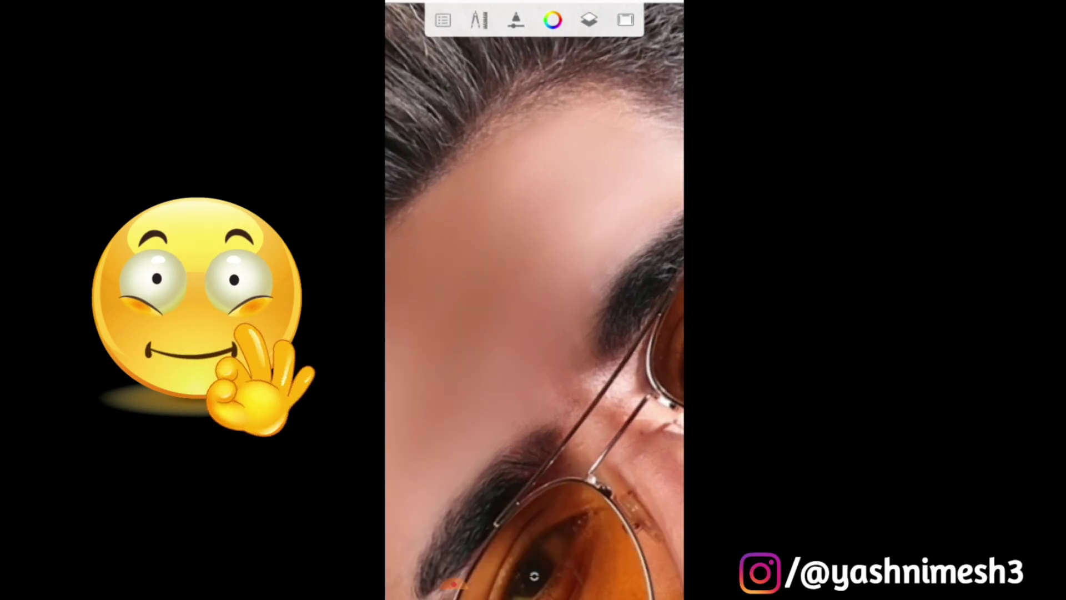
{"action": "scroll", "coordinate": [534, 300], "scroll_direction": "down", "scroll_amount": 3}
{"action": "scroll", "coordinate": [534, 300], "scroll_direction": "down", "scroll_amount": 1}
{"action": "scroll", "coordinate": [534, 300], "scroll_direction": "up", "scroll_amount": 1}
{"action": "scroll", "coordinate": [534, 300], "scroll_direction": "up", "scroll_amount": 1}
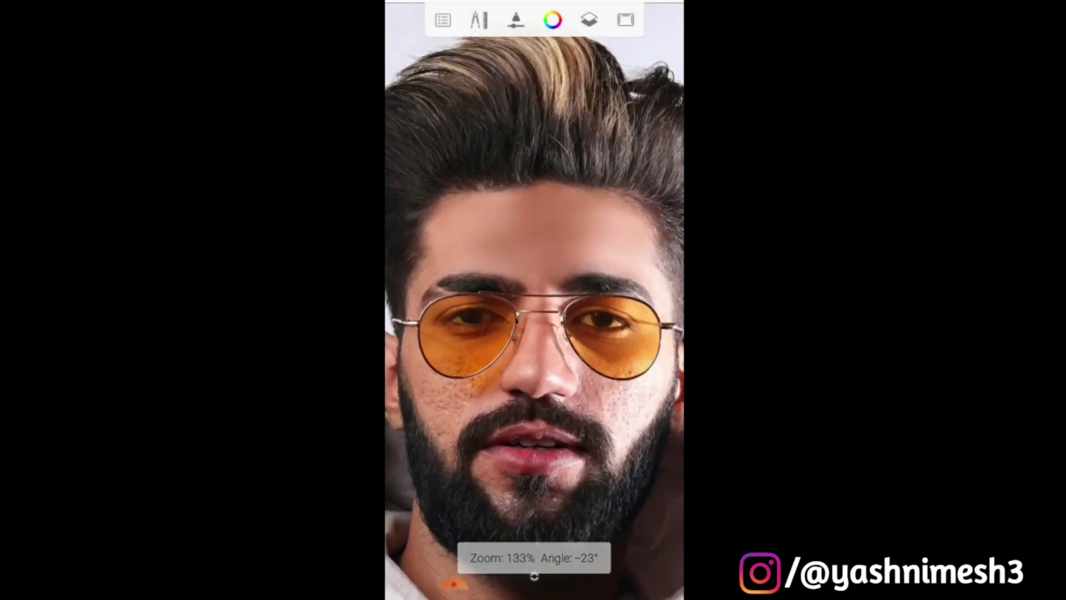
{"action": "scroll", "coordinate": [534, 301], "scroll_direction": "up", "scroll_amount": 1}
{"action": "left_click", "coordinate": [590, 20]}
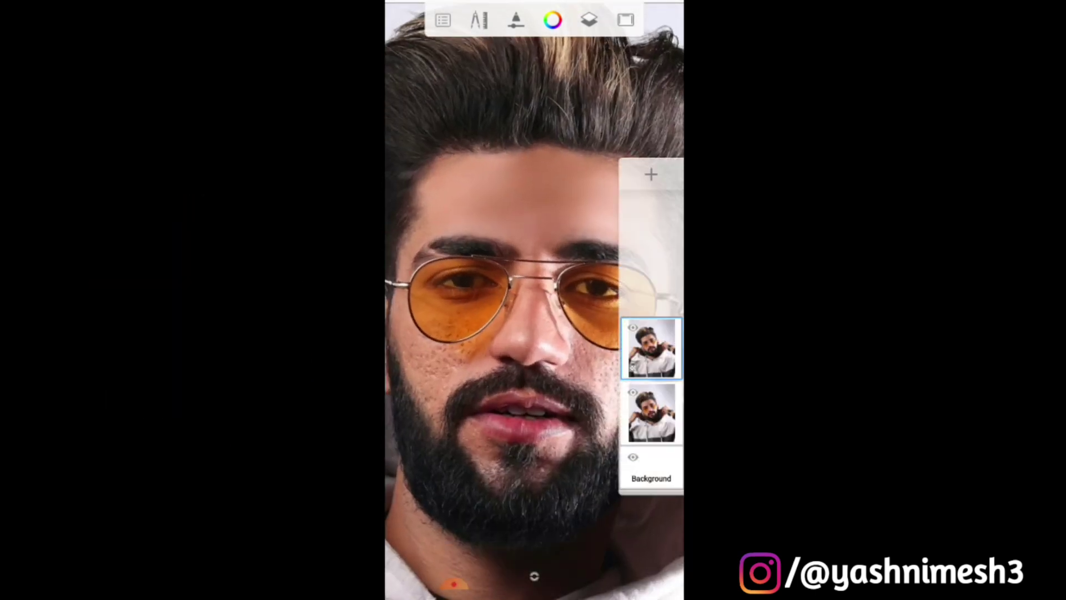
{"action": "left_click", "coordinate": [633, 327]}
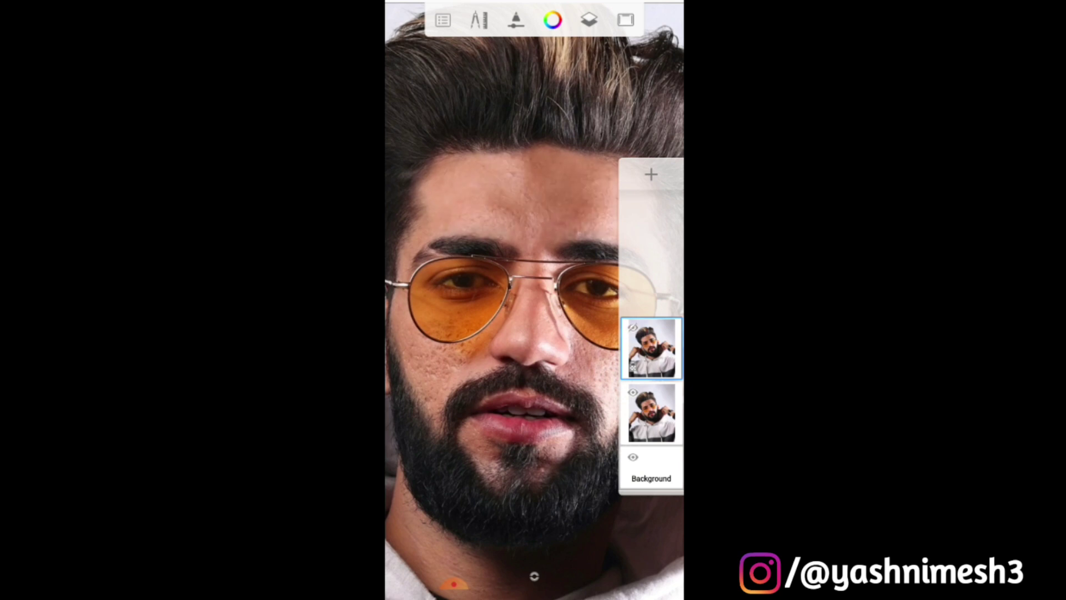
{"action": "left_click", "coordinate": [633, 327]}
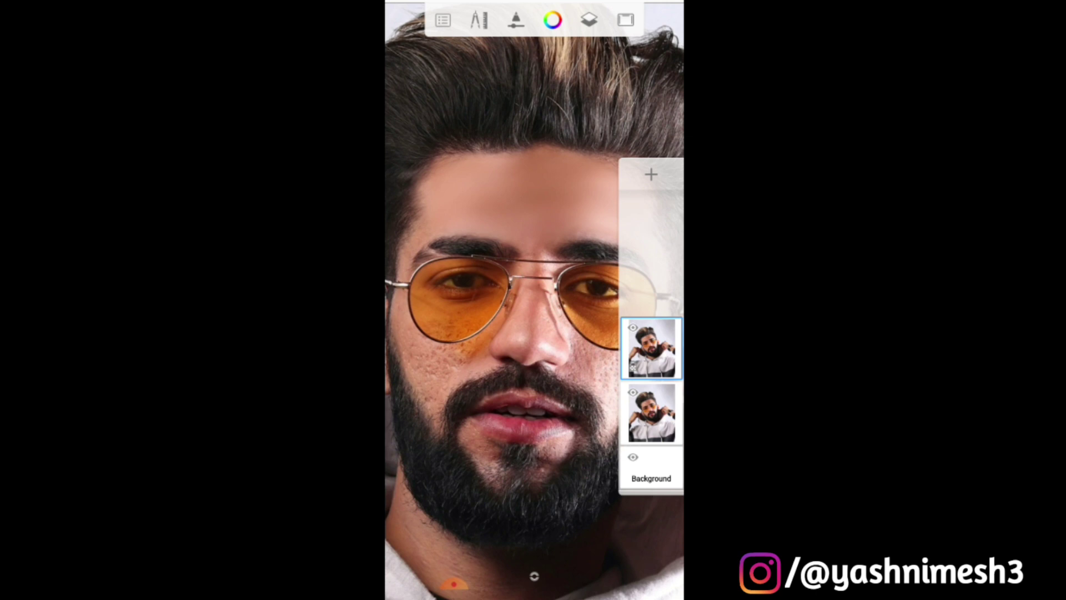
{"action": "left_click", "coordinate": [589, 20]}
{"action": "scroll", "coordinate": [534, 300], "scroll_direction": "up", "scroll_amount": 3}
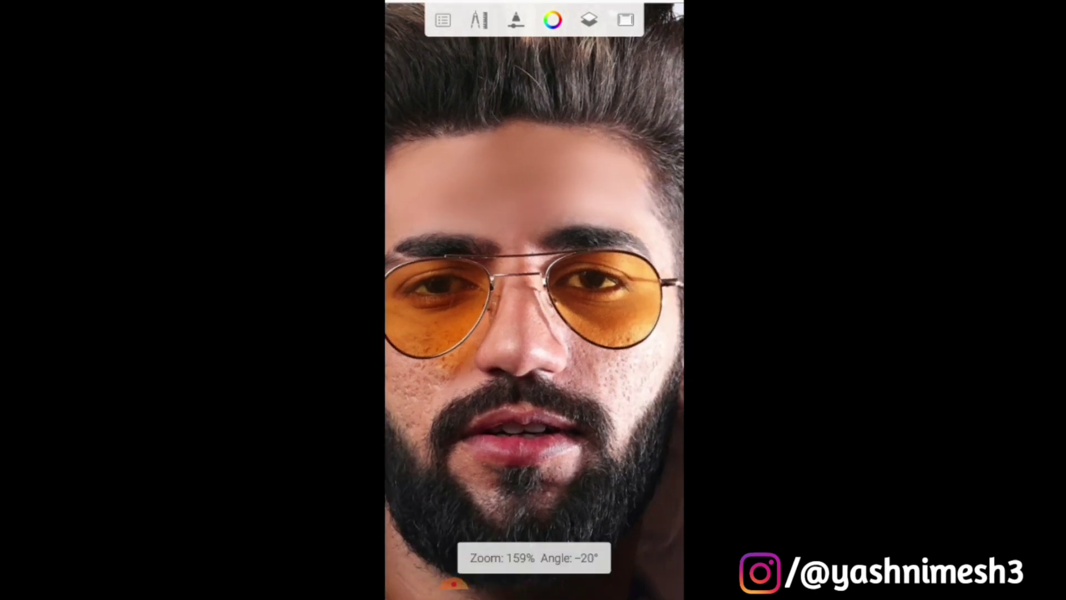
{"action": "left_click", "coordinate": [589, 21]}
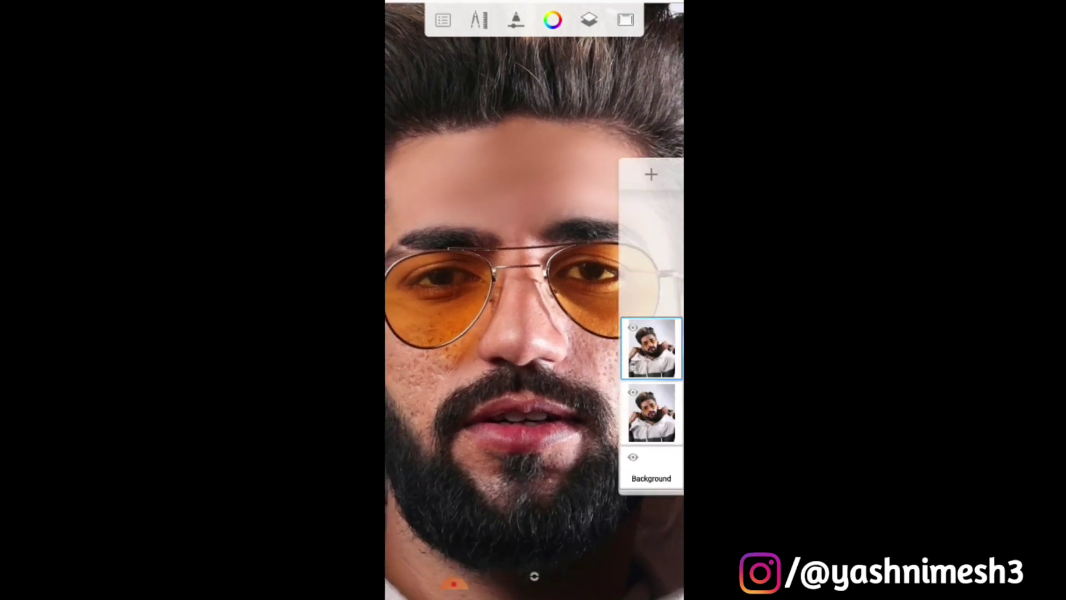
{"action": "left_click", "coordinate": [633, 327]}
{"action": "left_click", "coordinate": [633, 328]}
{"action": "left_click", "coordinate": [588, 20]}
Zoom onto the pore-textured cheek below the sunglasses
{"action": "scroll", "coordinate": [534, 300], "scroll_direction": "down", "scroll_amount": 3}
{"action": "scroll", "coordinate": [534, 300], "scroll_direction": "down", "scroll_amount": 2}
{"action": "scroll", "coordinate": [534, 300], "scroll_direction": "down", "scroll_amount": 2}
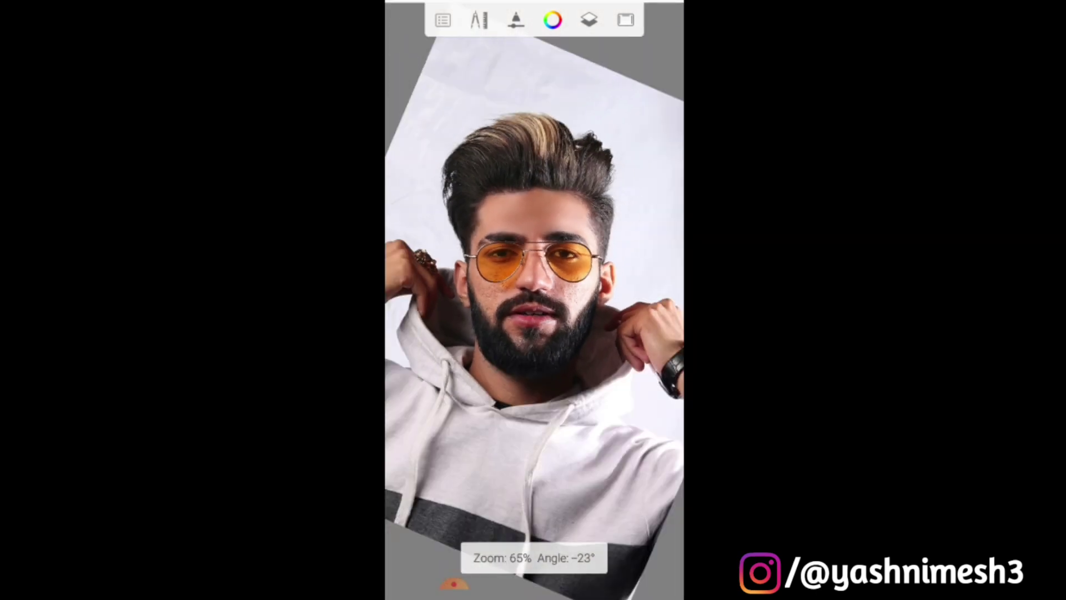
{"action": "scroll", "coordinate": [534, 300], "scroll_direction": "down", "scroll_amount": 2}
{"action": "scroll", "coordinate": [534, 300], "scroll_direction": "up", "scroll_amount": 5}
{"action": "scroll", "coordinate": [534, 301], "scroll_direction": "up", "scroll_amount": 4}
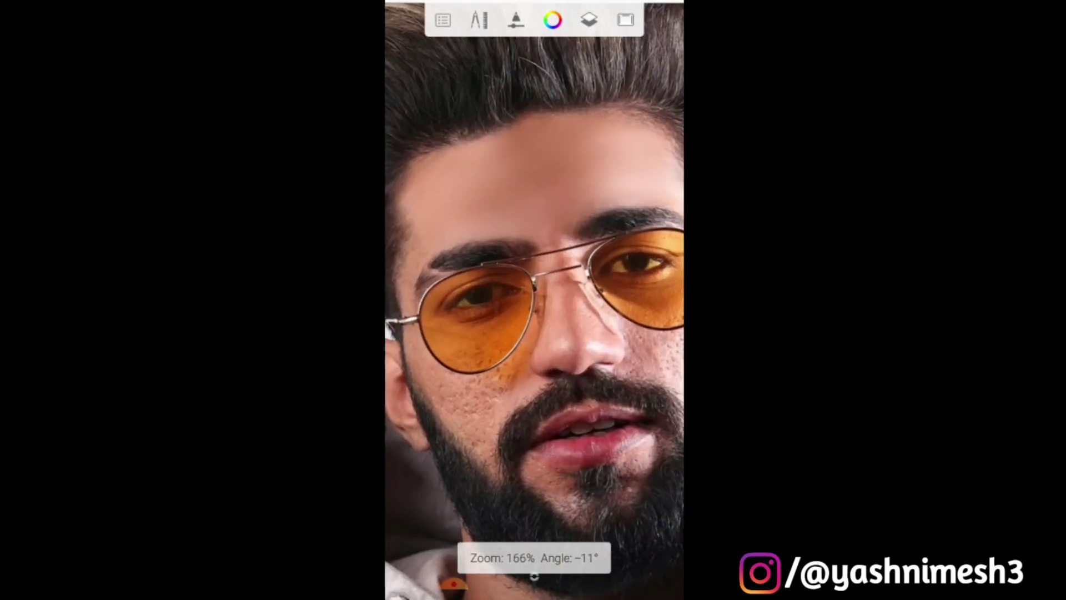
{"action": "scroll", "coordinate": [534, 300], "scroll_direction": "up", "scroll_amount": 3}
{"action": "scroll", "coordinate": [533, 299], "scroll_direction": "up", "scroll_amount": 3}
{"action": "scroll", "coordinate": [534, 299], "scroll_direction": "up", "scroll_amount": 2}
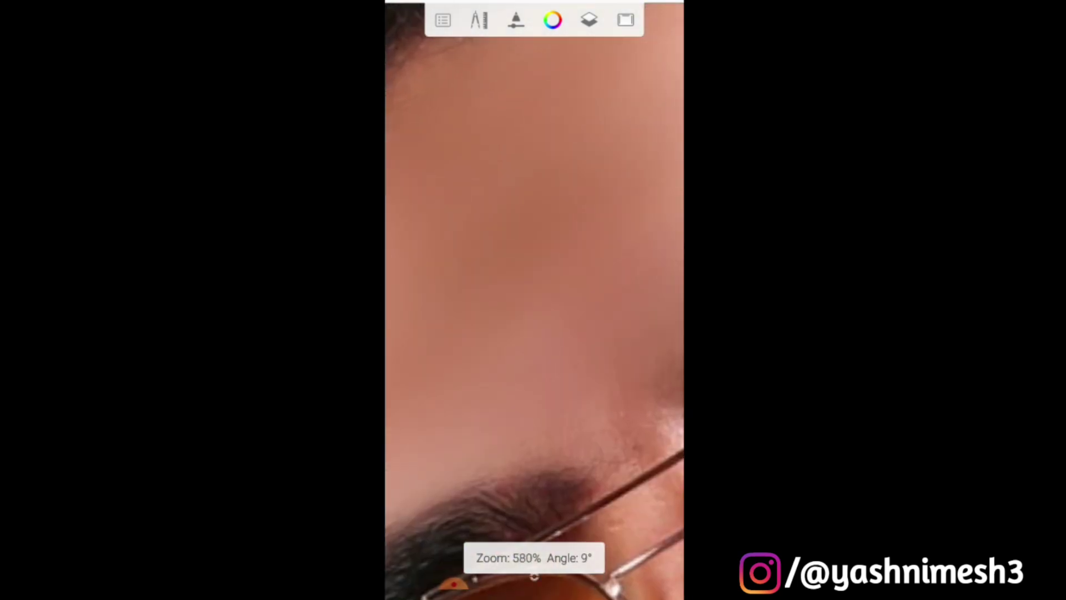
{"action": "scroll", "coordinate": [534, 300], "scroll_direction": "up", "scroll_amount": 3}
{"action": "scroll", "coordinate": [534, 300], "scroll_direction": "up", "scroll_amount": 2}
{"action": "scroll", "coordinate": [534, 300], "scroll_direction": "up", "scroll_amount": 3}
{"action": "scroll", "coordinate": [534, 300], "scroll_direction": "down", "scroll_amount": 4}
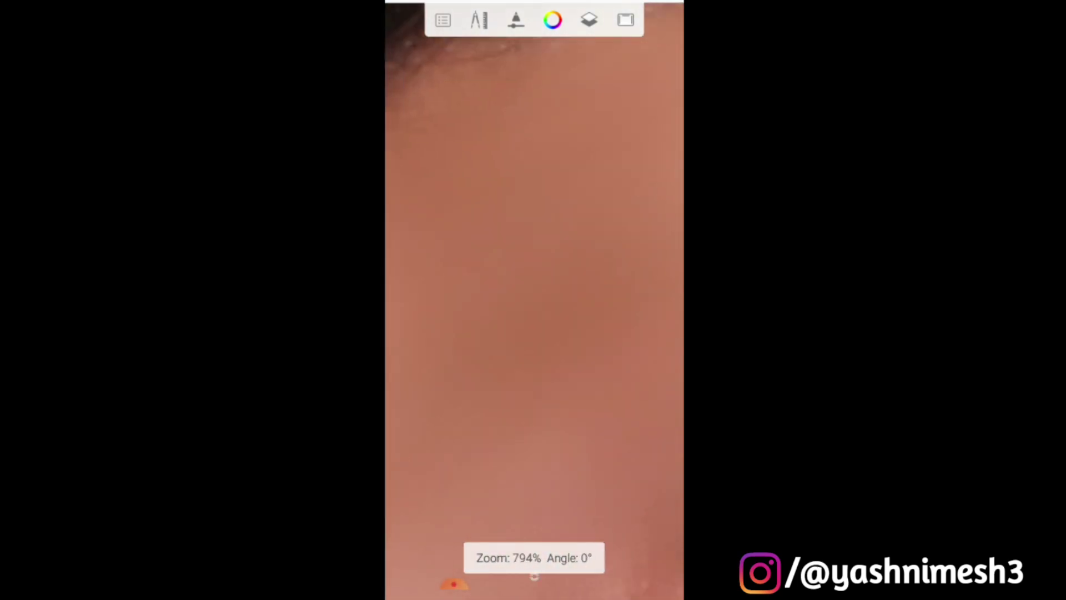
{"action": "scroll", "coordinate": [534, 300], "scroll_direction": "down", "scroll_amount": 3}
{"action": "scroll", "coordinate": [535, 300], "scroll_direction": "down", "scroll_amount": 1}
{"action": "scroll", "coordinate": [534, 300], "scroll_direction": "down", "scroll_amount": 2}
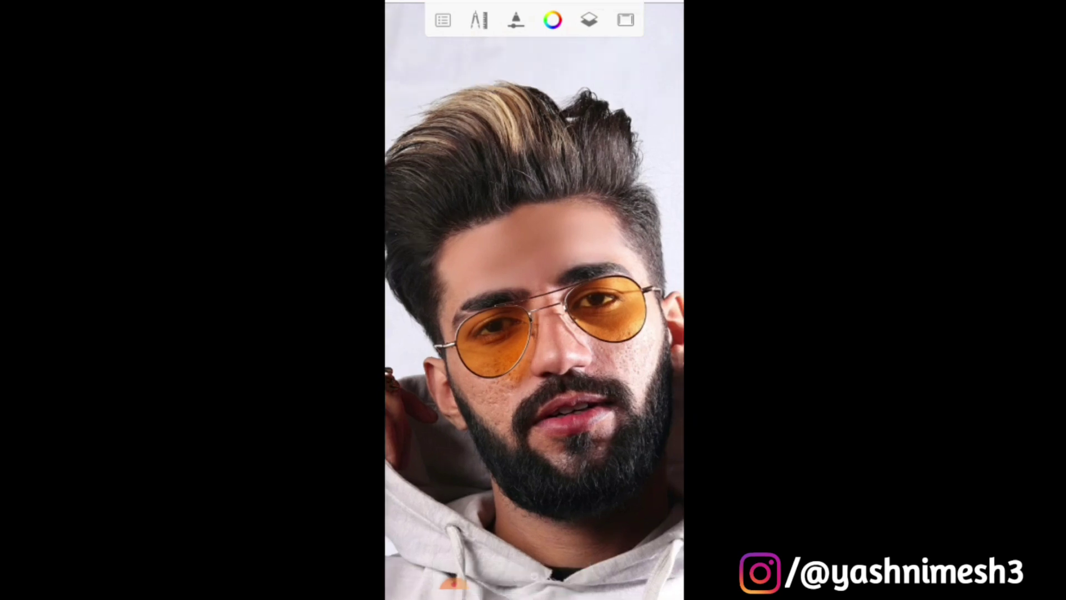
{"action": "scroll", "coordinate": [534, 300], "scroll_direction": "up", "scroll_amount": 1}
{"action": "scroll", "coordinate": [534, 300], "scroll_direction": "up", "scroll_amount": 2}
{"action": "scroll", "coordinate": [534, 300], "scroll_direction": "up", "scroll_amount": 3}
{"action": "scroll", "coordinate": [534, 300], "scroll_direction": "down", "scroll_amount": 2}
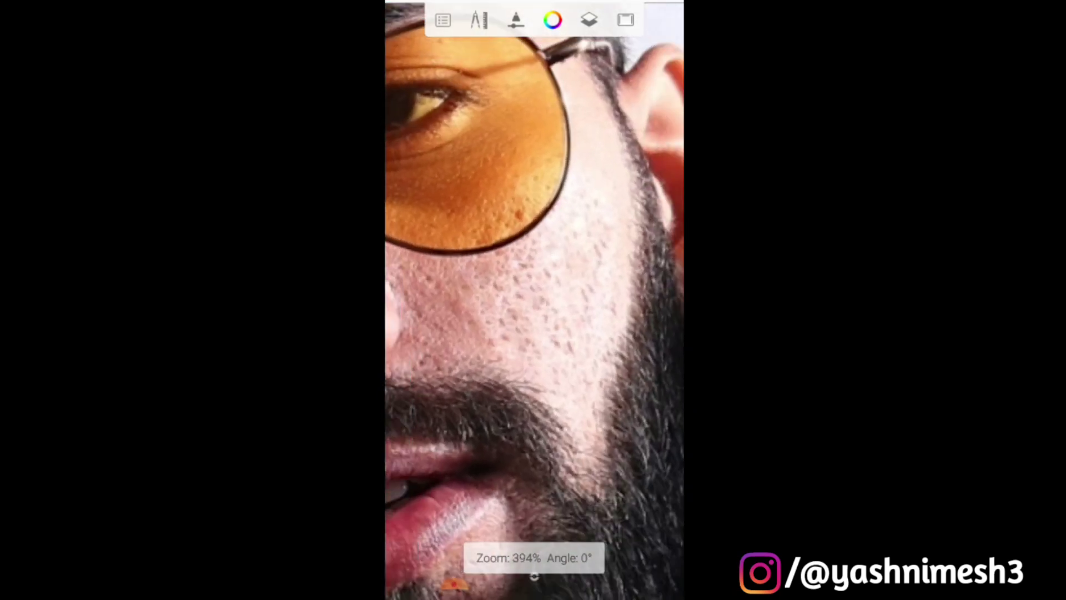
Shrink the Smudge Round Bristle Brush size from 23.6 to 13.0
{"action": "left_click", "coordinate": [516, 20]}
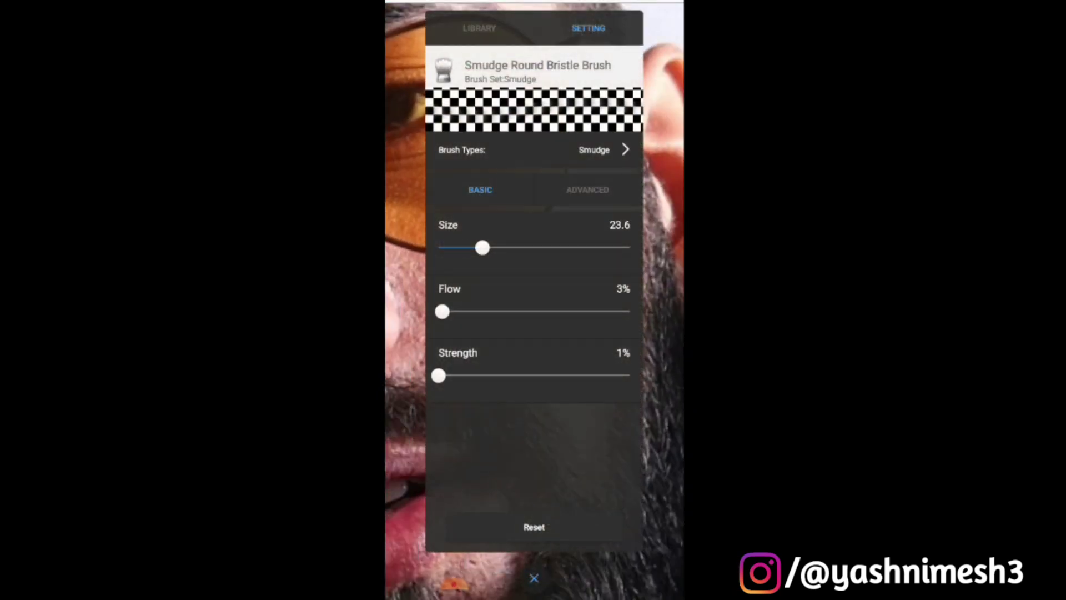
{"action": "left_click_drag", "start_coordinate": [482, 248], "coordinate": [461, 247]}
{"action": "left_click", "coordinate": [534, 578]}
Blur the cheek skin under the orange lens down to the beard line, zooming to check the result
{"action": "scroll", "coordinate": [534, 300], "scroll_direction": "up", "scroll_amount": 1}
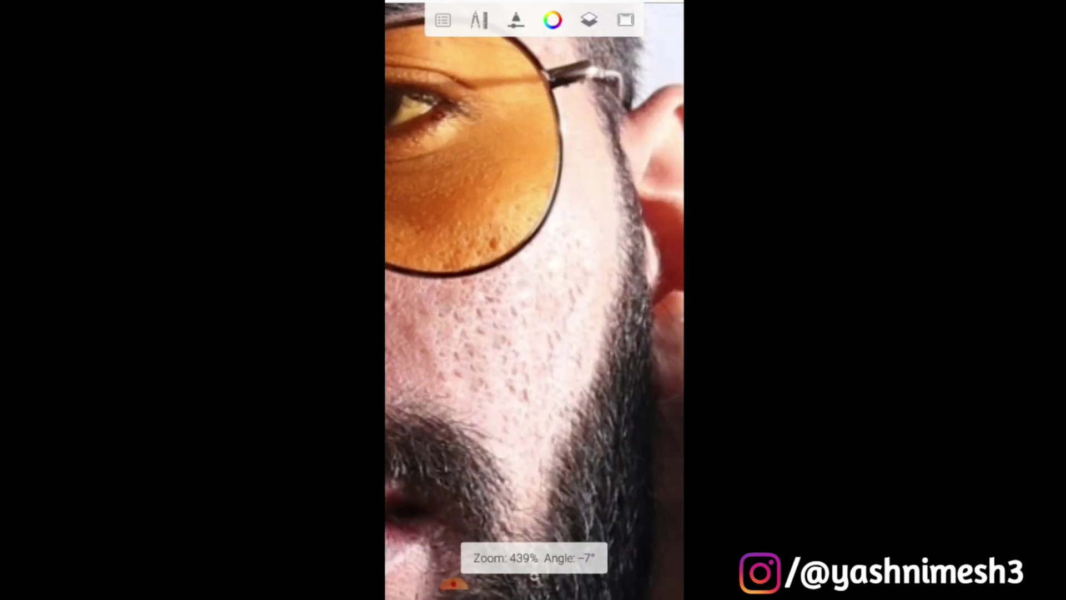
{"action": "scroll", "coordinate": [534, 300], "scroll_direction": "up", "scroll_amount": 1}
{"action": "scroll", "coordinate": [534, 300], "scroll_direction": "up", "scroll_amount": 1}
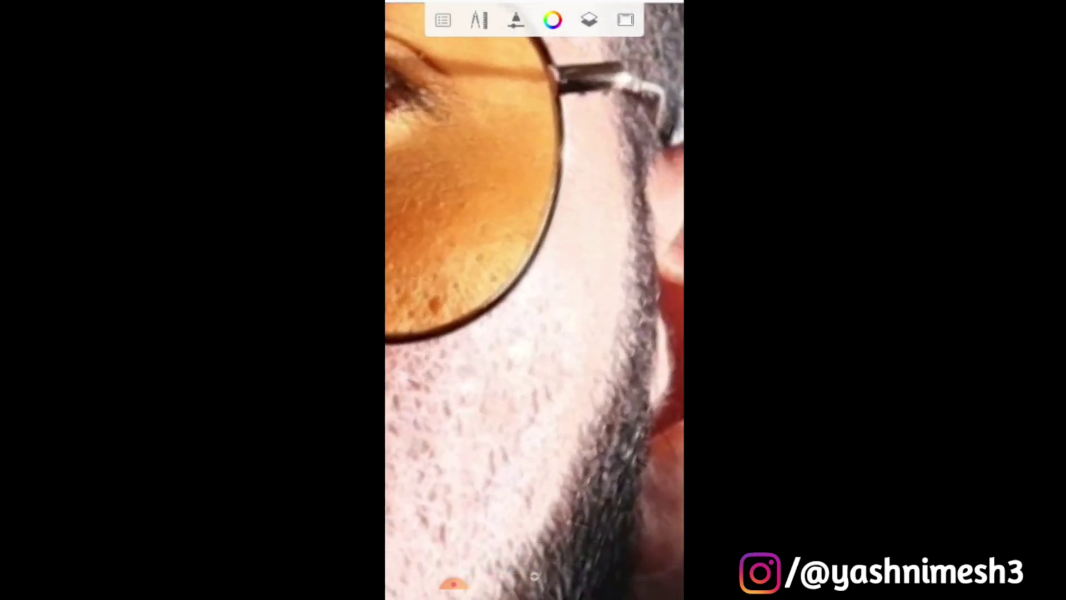
{"action": "scroll", "coordinate": [534, 301], "scroll_direction": "down", "scroll_amount": 1}
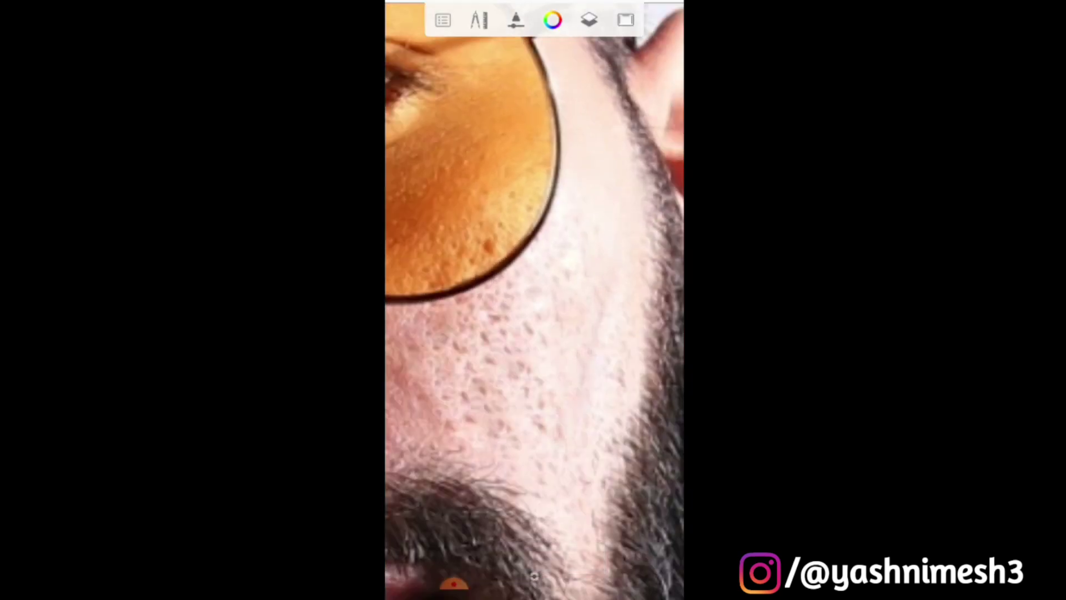
{"action": "scroll", "coordinate": [535, 300], "scroll_direction": "down", "scroll_amount": 1}
{"action": "scroll", "coordinate": [534, 300], "scroll_direction": "down", "scroll_amount": 1}
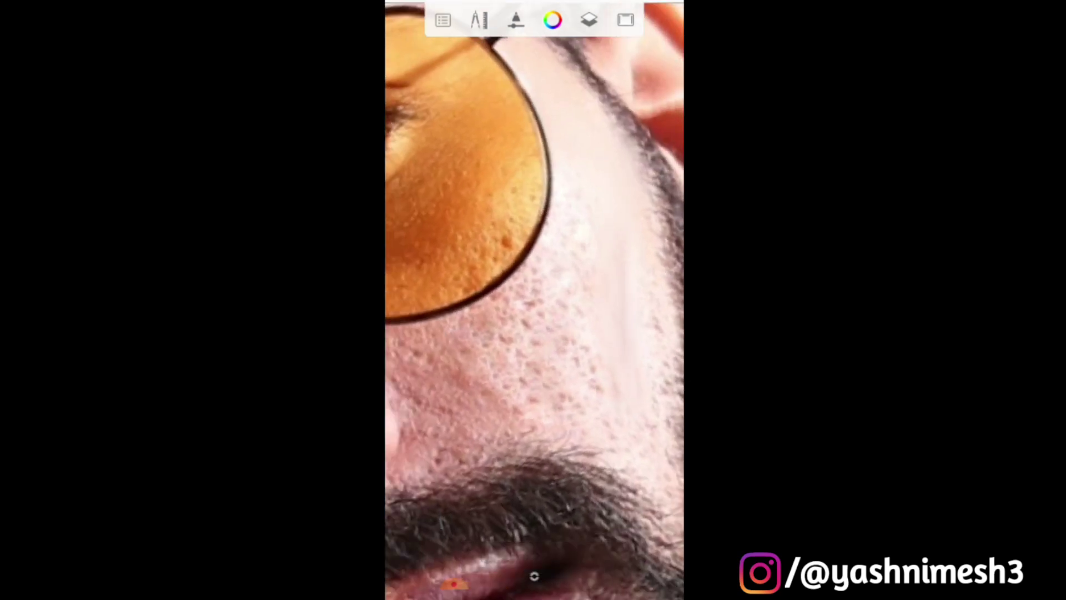
{"action": "scroll", "coordinate": [534, 300], "scroll_direction": "up", "scroll_amount": 2}
{"action": "scroll", "coordinate": [535, 300], "scroll_direction": "up", "scroll_amount": 2}
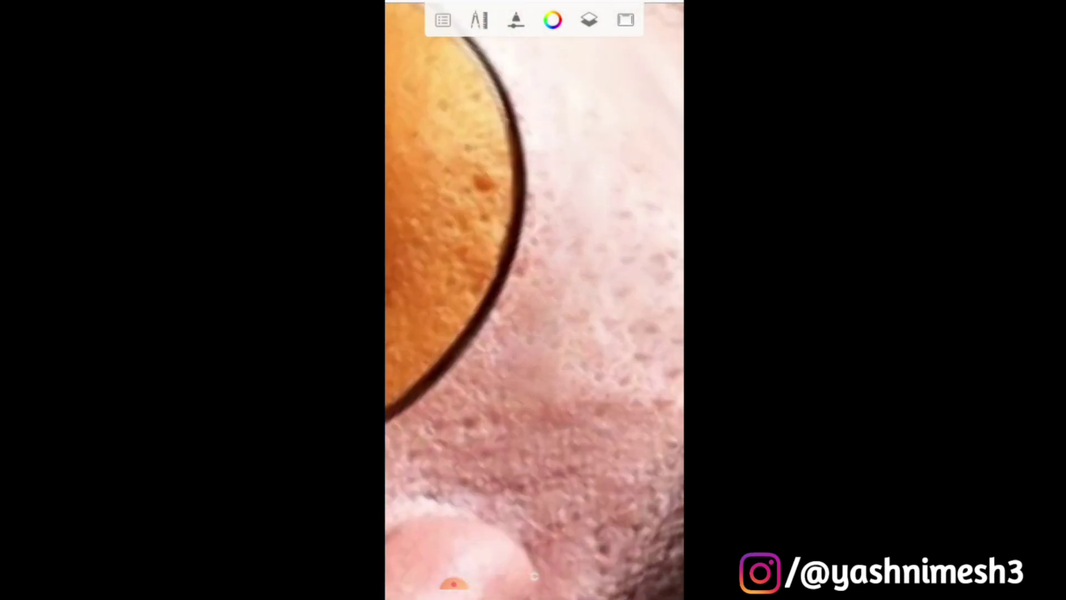
{"action": "scroll", "coordinate": [534, 300], "scroll_direction": "down", "scroll_amount": 2}
{"action": "scroll", "coordinate": [534, 300], "scroll_direction": "up", "scroll_amount": 3}
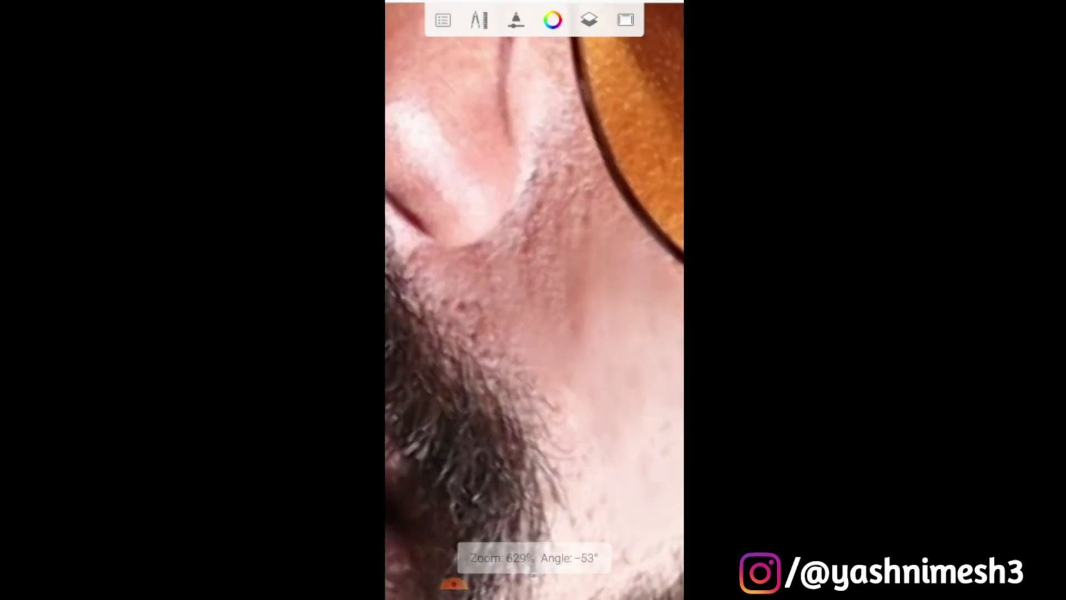
{"action": "scroll", "coordinate": [534, 299], "scroll_direction": "down", "scroll_amount": 3}
{"action": "scroll", "coordinate": [534, 299], "scroll_direction": "up", "scroll_amount": 3}
{"action": "scroll", "coordinate": [533, 300], "scroll_direction": "down", "scroll_amount": 5}
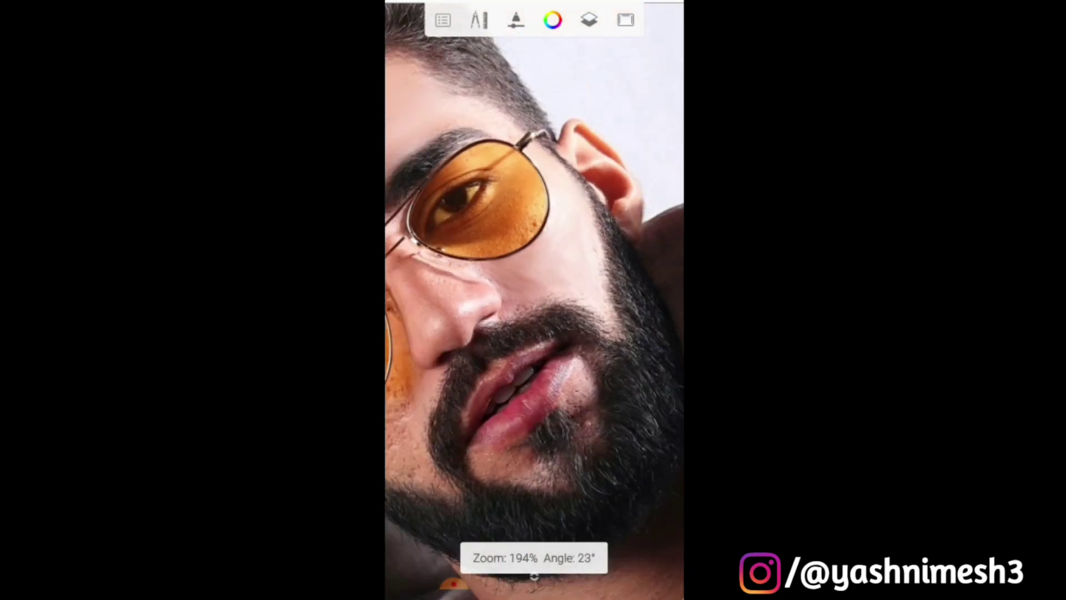
{"action": "scroll", "coordinate": [535, 300], "scroll_direction": "up", "scroll_amount": 1}
{"action": "scroll", "coordinate": [533, 300], "scroll_direction": "up", "scroll_amount": 2}
{"action": "scroll", "coordinate": [534, 300], "scroll_direction": "up", "scroll_amount": 3}
{"action": "scroll", "coordinate": [534, 300], "scroll_direction": "down", "scroll_amount": 2}
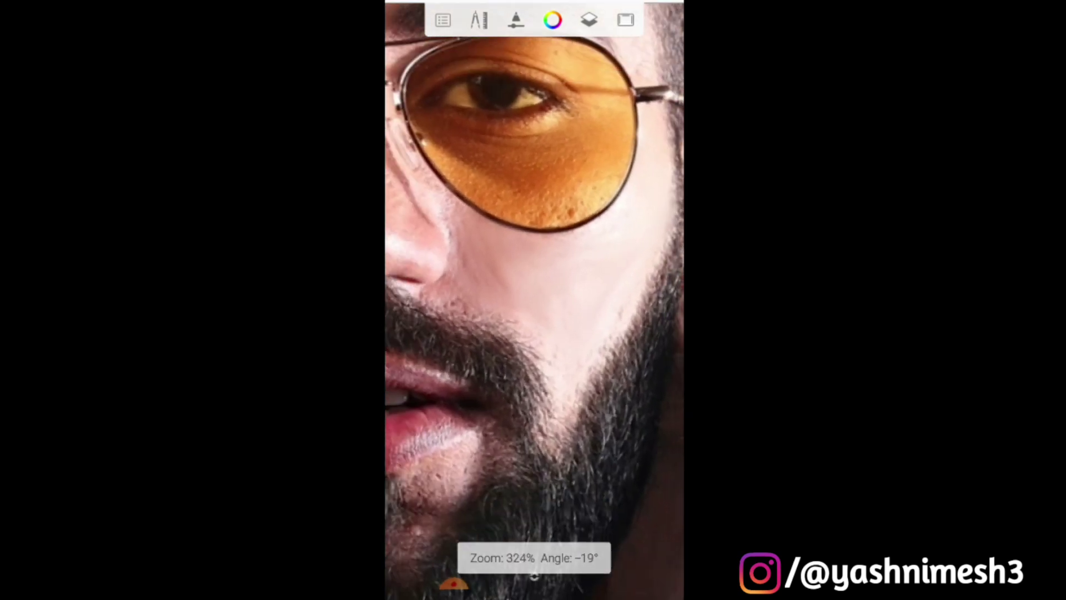
{"action": "scroll", "coordinate": [534, 299], "scroll_direction": "down", "scroll_amount": 3}
{"action": "scroll", "coordinate": [534, 299], "scroll_direction": "down", "scroll_amount": 2}
{"action": "scroll", "coordinate": [534, 300], "scroll_direction": "up", "scroll_amount": 3}
{"action": "scroll", "coordinate": [534, 300], "scroll_direction": "up", "scroll_amount": 2}
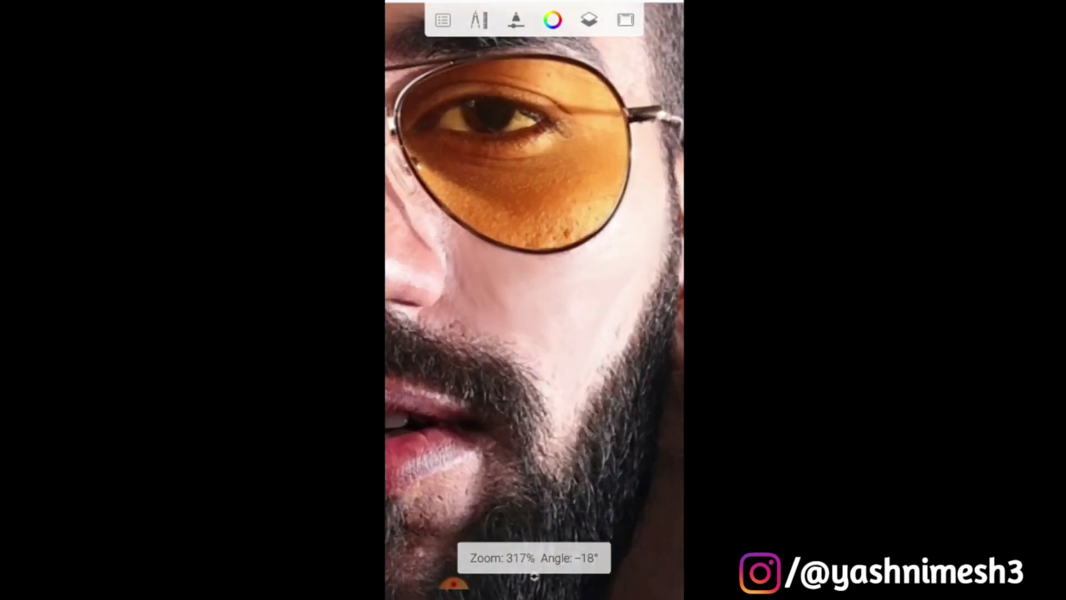
{"action": "scroll", "coordinate": [533, 300], "scroll_direction": "up", "scroll_amount": 1}
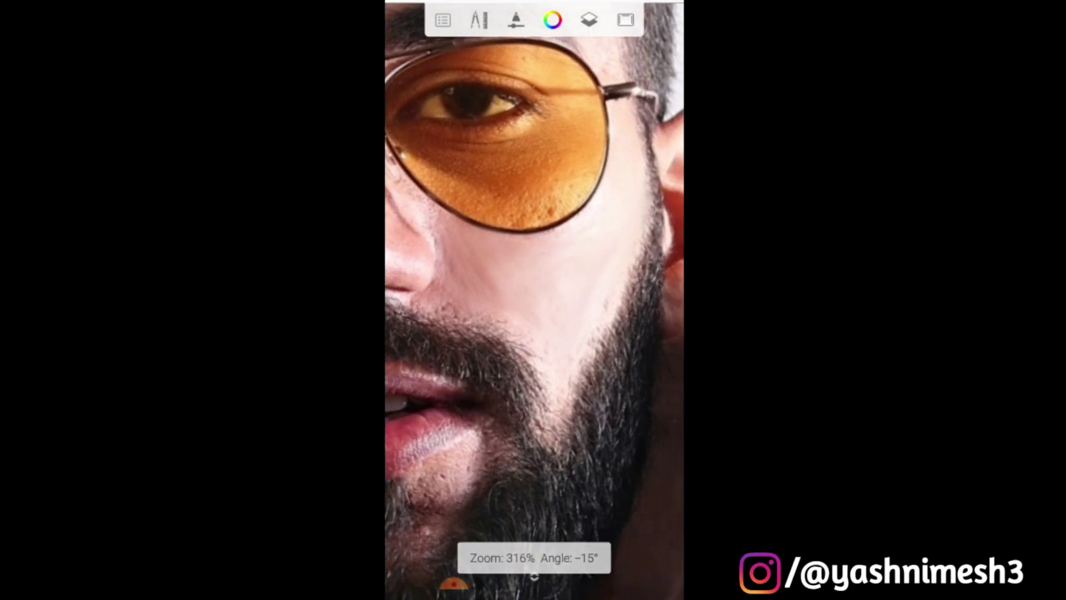
{"action": "scroll", "coordinate": [533, 300], "scroll_direction": "up", "scroll_amount": 1}
{"action": "scroll", "coordinate": [534, 300], "scroll_direction": "up", "scroll_amount": 3}
{"action": "scroll", "coordinate": [533, 300], "scroll_direction": "up", "scroll_amount": 2}
{"action": "scroll", "coordinate": [534, 300], "scroll_direction": "up", "scroll_amount": 2}
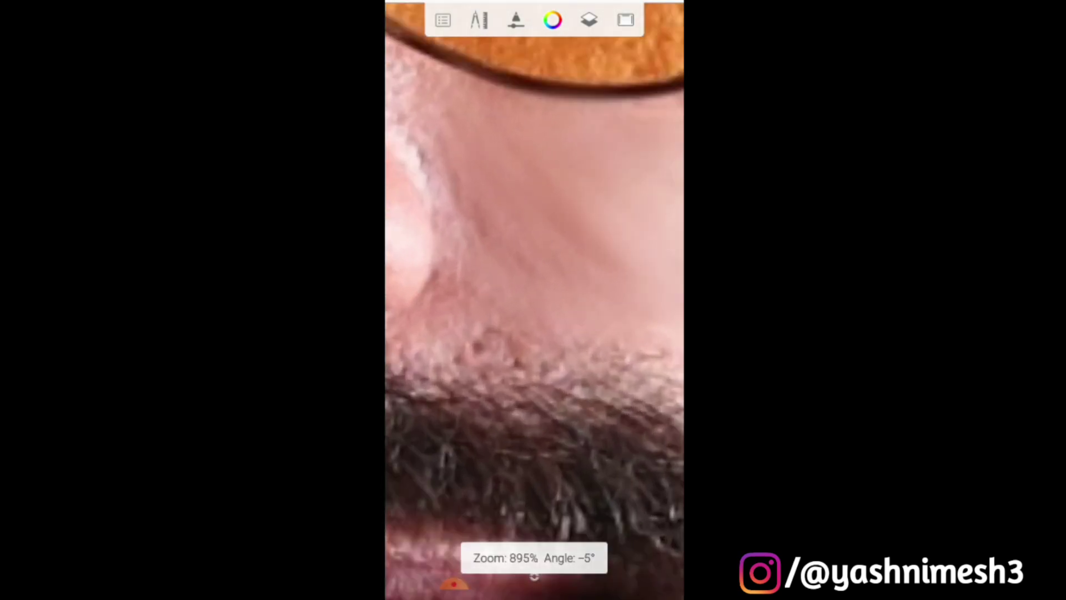
{"action": "scroll", "coordinate": [534, 300], "scroll_direction": "up", "scroll_amount": 1}
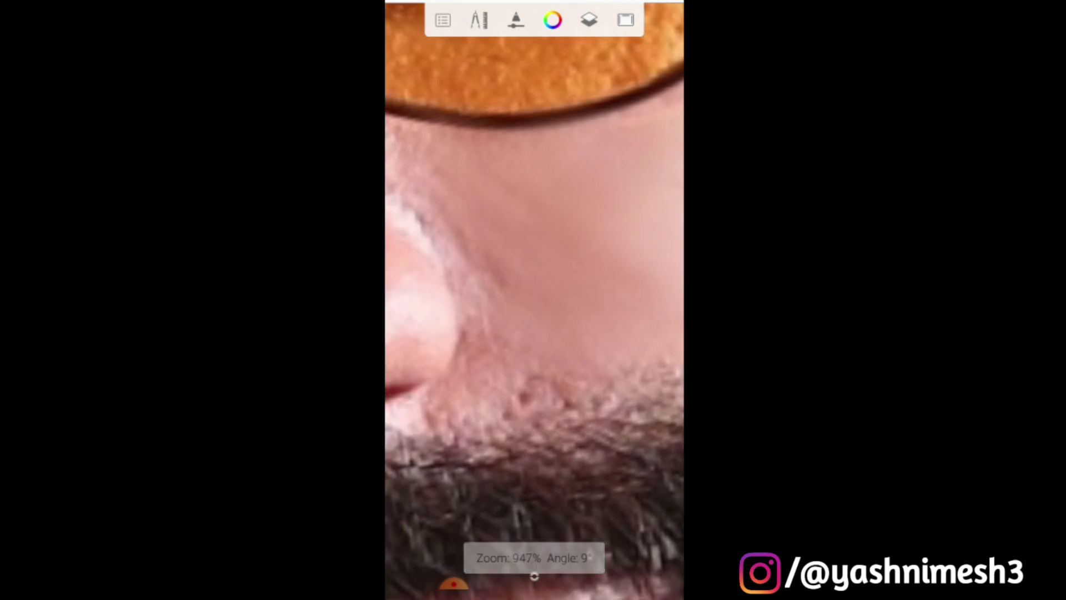
{"action": "scroll", "coordinate": [534, 300], "scroll_direction": "down", "scroll_amount": 1}
{"action": "scroll", "coordinate": [534, 300], "scroll_direction": "down", "scroll_amount": 3}
{"action": "scroll", "coordinate": [534, 300], "scroll_direction": "up", "scroll_amount": 2}
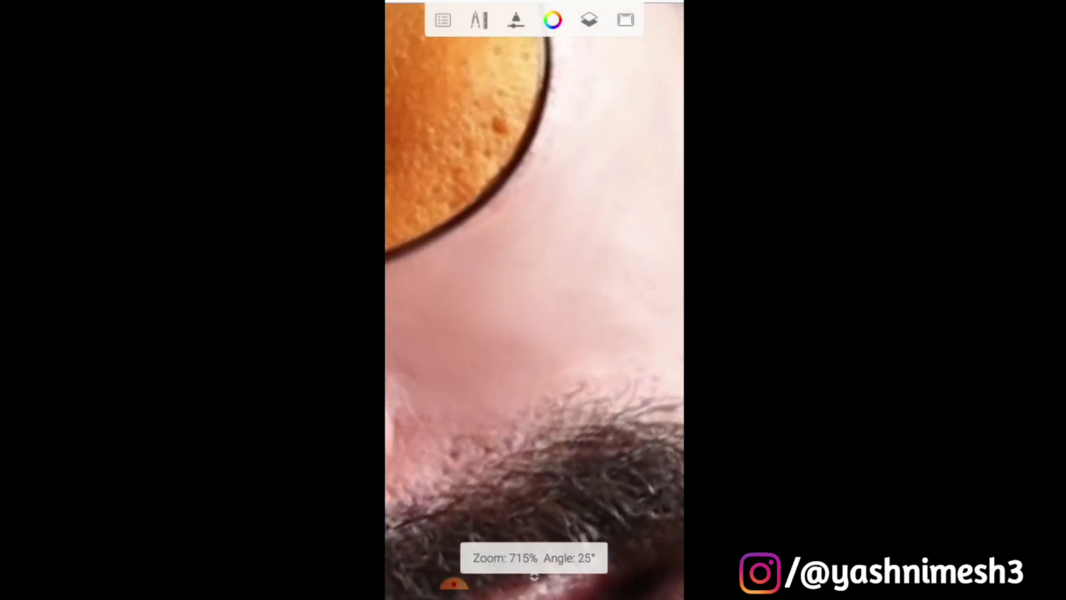
{"action": "scroll", "coordinate": [534, 300], "scroll_direction": "up", "scroll_amount": 1}
{"action": "scroll", "coordinate": [534, 300], "scroll_direction": "down", "scroll_amount": 1}
{"action": "scroll", "coordinate": [534, 300], "scroll_direction": "up", "scroll_amount": 1}
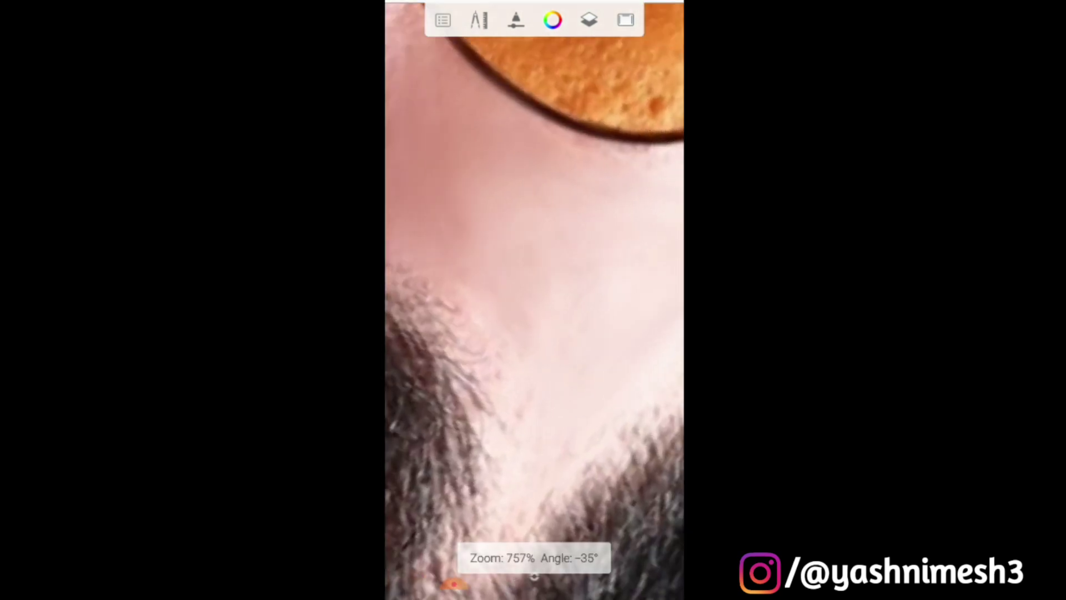
{"action": "scroll", "coordinate": [534, 300], "scroll_direction": "down", "scroll_amount": 3}
{"action": "scroll", "coordinate": [534, 300], "scroll_direction": "up", "scroll_amount": 2}
{"action": "scroll", "coordinate": [534, 299], "scroll_direction": "up", "scroll_amount": 1}
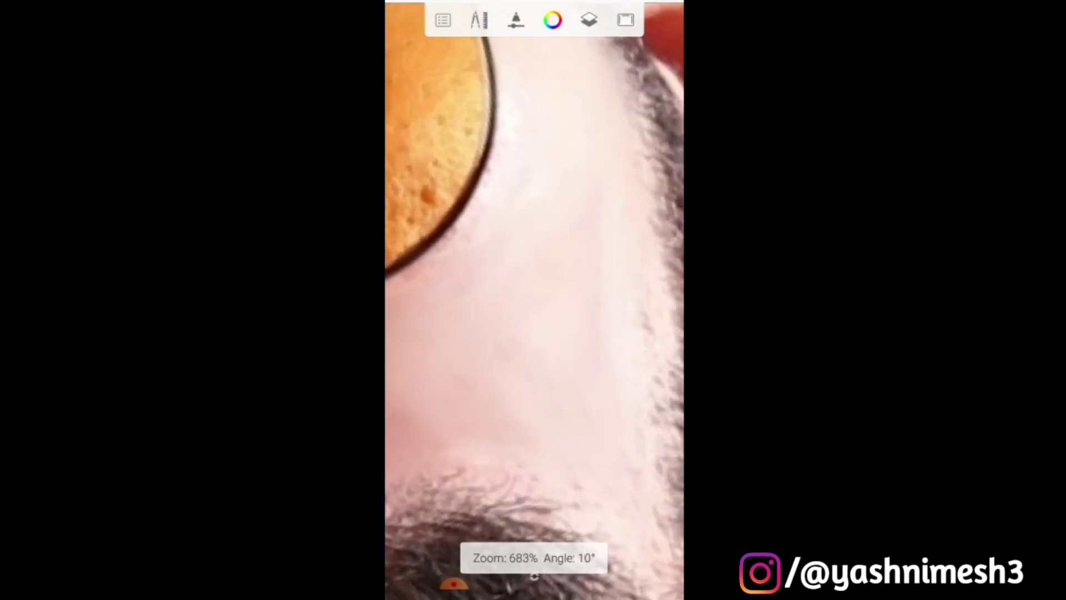
{"action": "scroll", "coordinate": [533, 300], "scroll_direction": "down", "scroll_amount": 1}
{"action": "scroll", "coordinate": [535, 300], "scroll_direction": "up", "scroll_amount": 1}
{"action": "scroll", "coordinate": [534, 300], "scroll_direction": "down", "scroll_amount": 1}
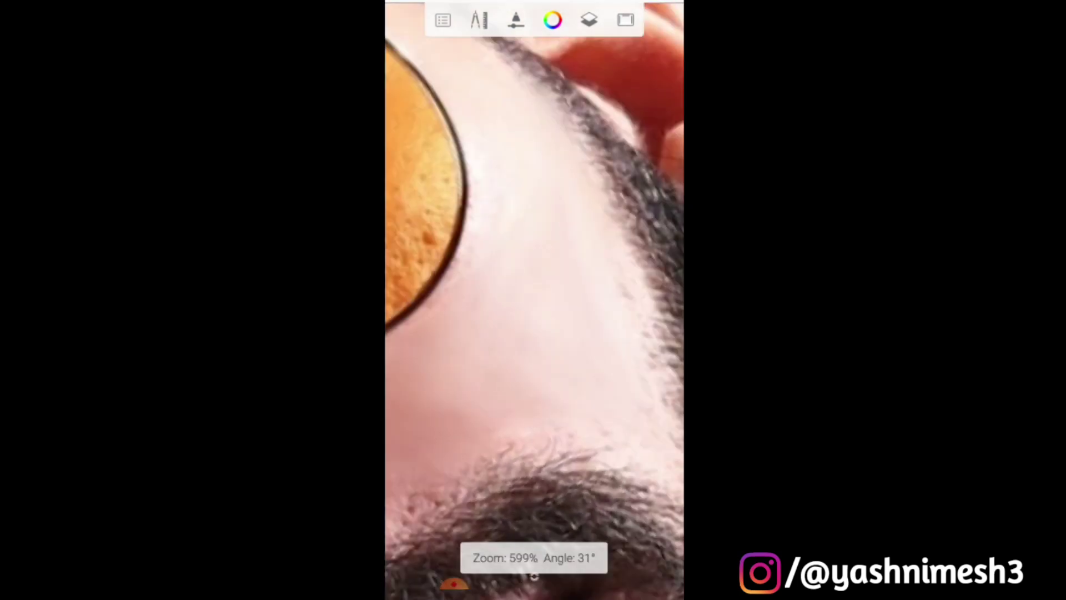
{"action": "scroll", "coordinate": [533, 300], "scroll_direction": "up", "scroll_amount": 2}
{"action": "scroll", "coordinate": [534, 301], "scroll_direction": "down", "scroll_amount": 1}
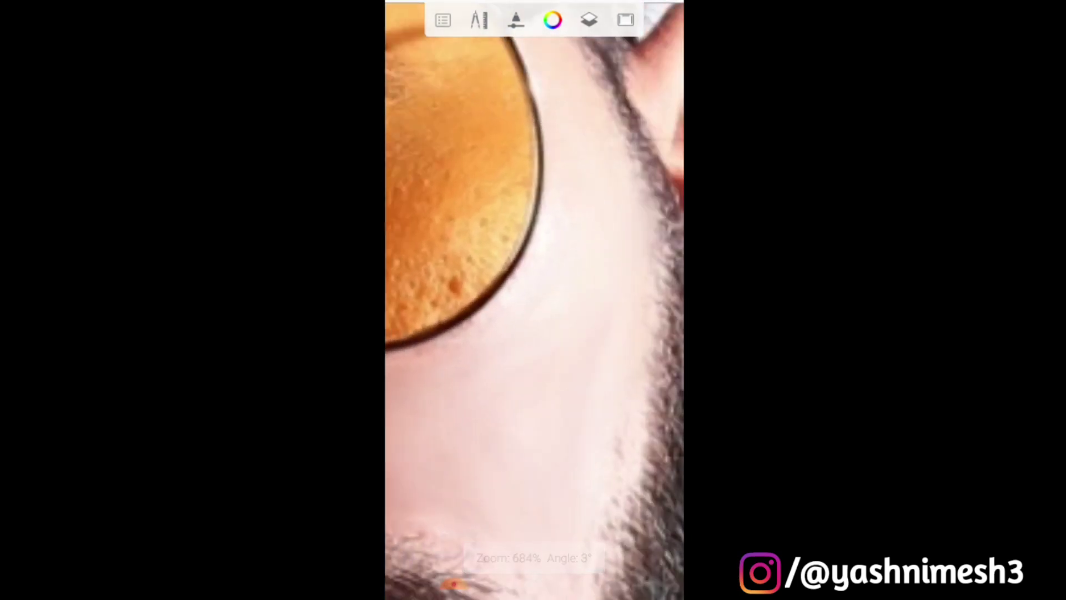
{"action": "scroll", "coordinate": [534, 300], "scroll_direction": "down", "scroll_amount": 1}
{"action": "scroll", "coordinate": [534, 300], "scroll_direction": "up", "scroll_amount": 1}
{"action": "scroll", "coordinate": [534, 299], "scroll_direction": "up", "scroll_amount": 1}
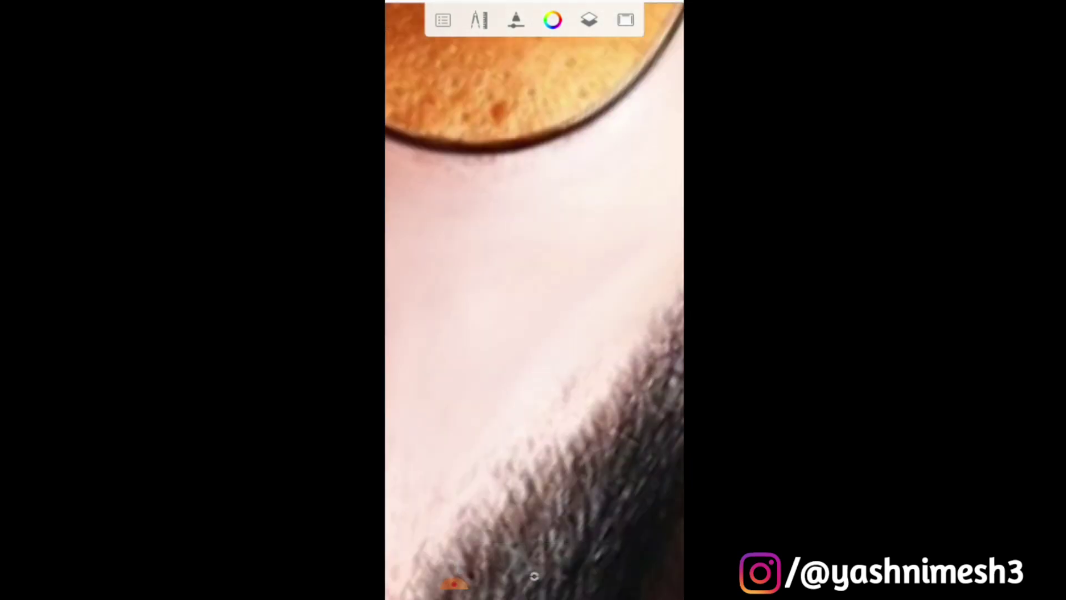
{"action": "scroll", "coordinate": [534, 300], "scroll_direction": "down", "scroll_amount": 1}
{"action": "scroll", "coordinate": [534, 300], "scroll_direction": "up", "scroll_amount": 1}
{"action": "scroll", "coordinate": [534, 300], "scroll_direction": "down", "scroll_amount": 2}
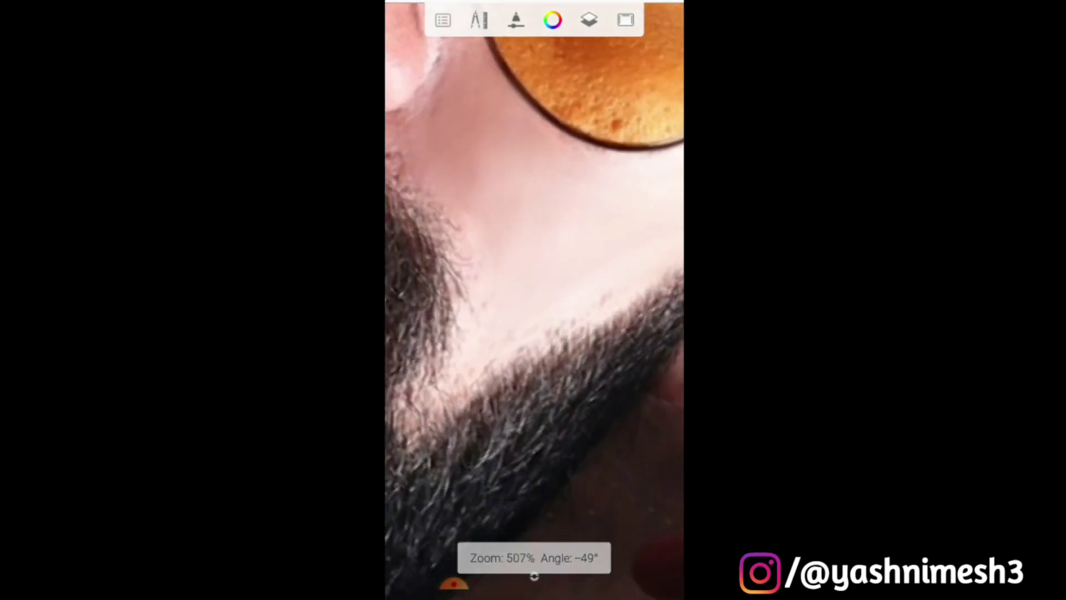
{"action": "scroll", "coordinate": [534, 300], "scroll_direction": "up", "scroll_amount": 1}
{"action": "scroll", "coordinate": [534, 300], "scroll_direction": "down", "scroll_amount": 1}
{"action": "scroll", "coordinate": [534, 300], "scroll_direction": "down", "scroll_amount": 1}
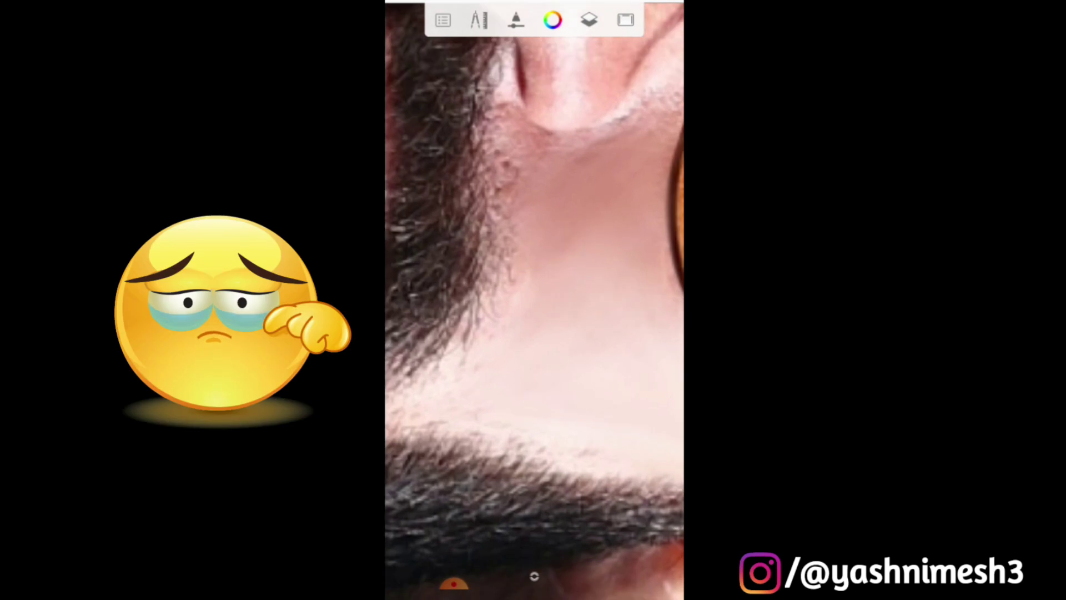
{"action": "scroll", "coordinate": [534, 300], "scroll_direction": "up", "scroll_amount": 1}
{"action": "scroll", "coordinate": [534, 300], "scroll_direction": "up", "scroll_amount": 2}
{"action": "scroll", "coordinate": [534, 300], "scroll_direction": "down", "scroll_amount": 2}
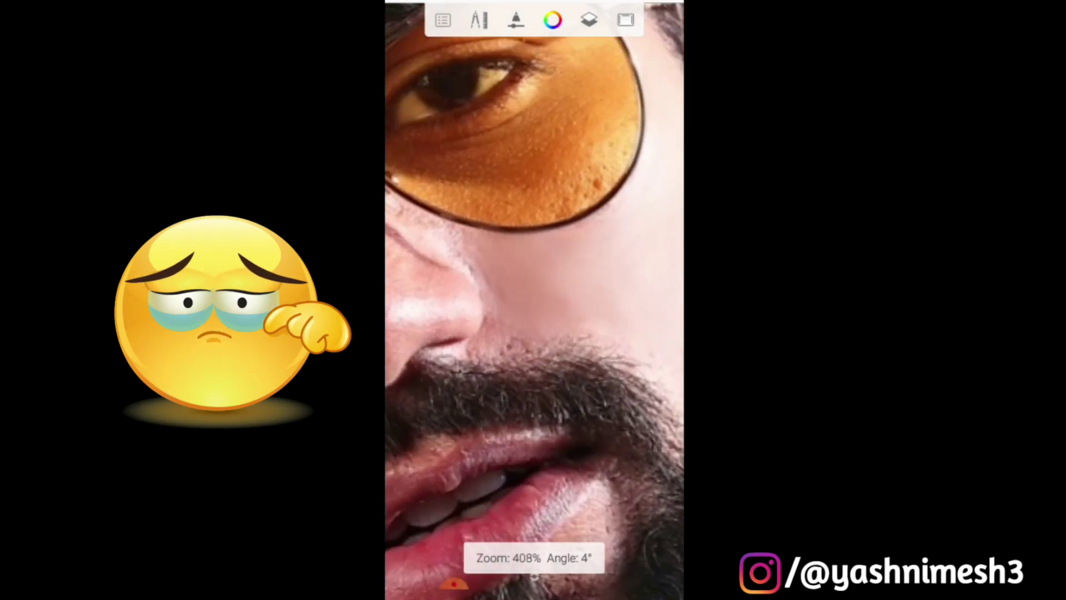
{"action": "scroll", "coordinate": [533, 300], "scroll_direction": "up", "scroll_amount": 1}
{"action": "scroll", "coordinate": [534, 300], "scroll_direction": "up", "scroll_amount": 3}
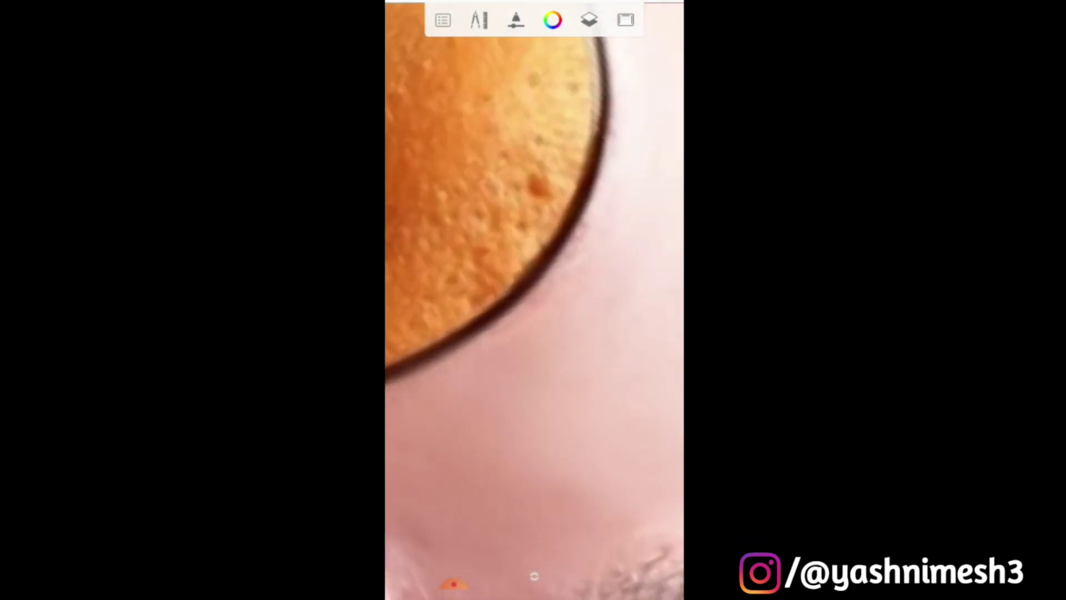
{"action": "scroll", "coordinate": [534, 301], "scroll_direction": "down", "scroll_amount": 2}
{"action": "scroll", "coordinate": [534, 300], "scroll_direction": "down", "scroll_amount": 1}
{"action": "scroll", "coordinate": [534, 300], "scroll_direction": "up", "scroll_amount": 1}
{"action": "scroll", "coordinate": [534, 300], "scroll_direction": "up", "scroll_amount": 1}
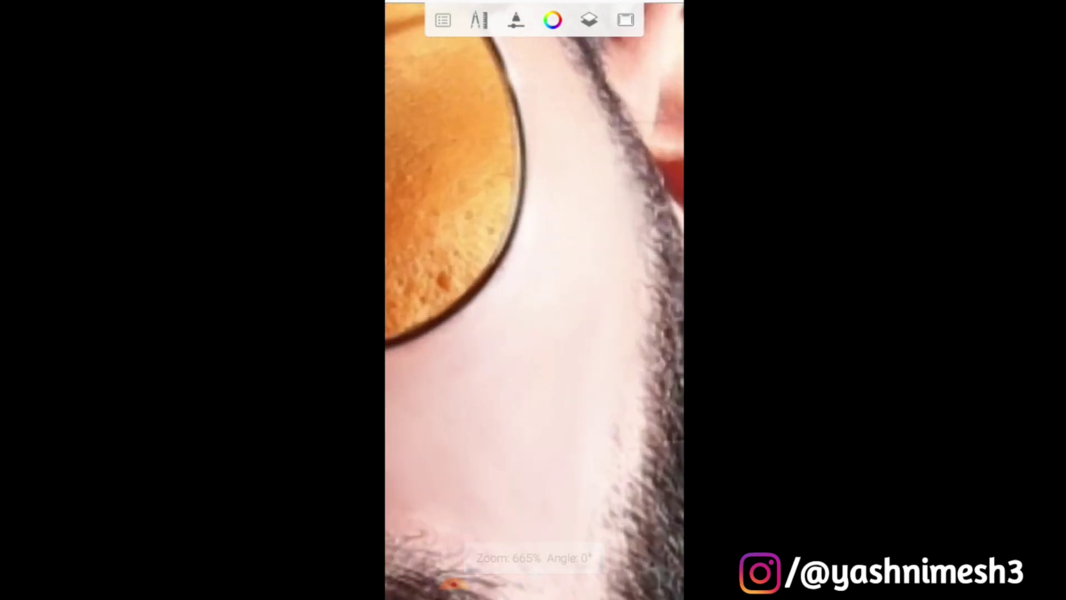
{"action": "scroll", "coordinate": [534, 300], "scroll_direction": "down", "scroll_amount": 2}
{"action": "scroll", "coordinate": [534, 299], "scroll_direction": "up", "scroll_amount": 2}
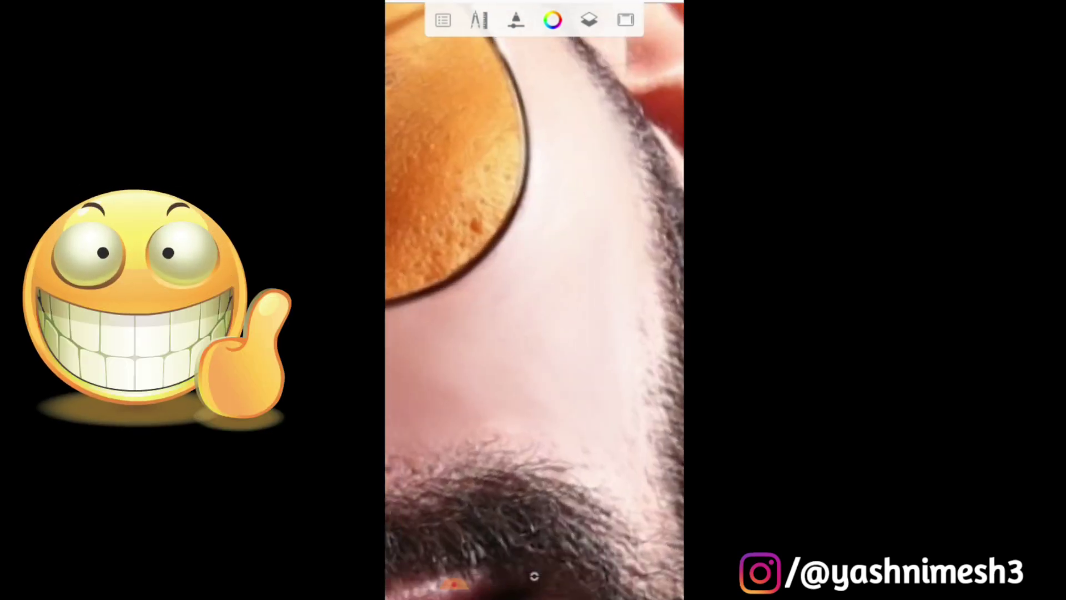
{"action": "scroll", "coordinate": [534, 300], "scroll_direction": "down", "scroll_amount": 1}
{"action": "scroll", "coordinate": [533, 300], "scroll_direction": "down", "scroll_amount": 1}
{"action": "scroll", "coordinate": [534, 300], "scroll_direction": "down", "scroll_amount": 2}
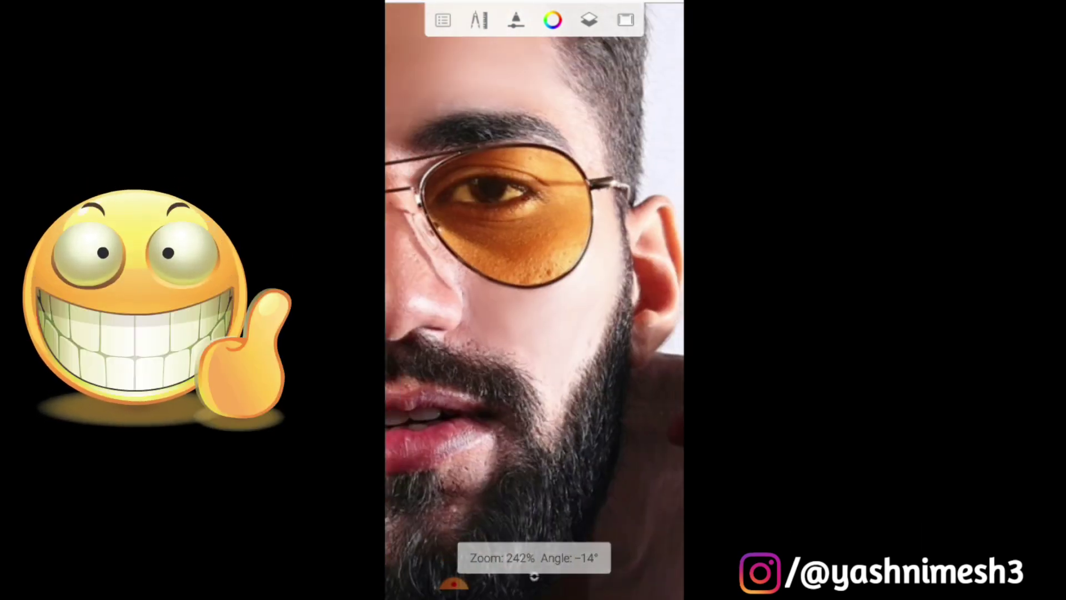
{"action": "scroll", "coordinate": [533, 300], "scroll_direction": "up", "scroll_amount": 2}
{"action": "scroll", "coordinate": [535, 300], "scroll_direction": "up", "scroll_amount": 2}
{"action": "scroll", "coordinate": [535, 300], "scroll_direction": "up", "scroll_amount": 2}
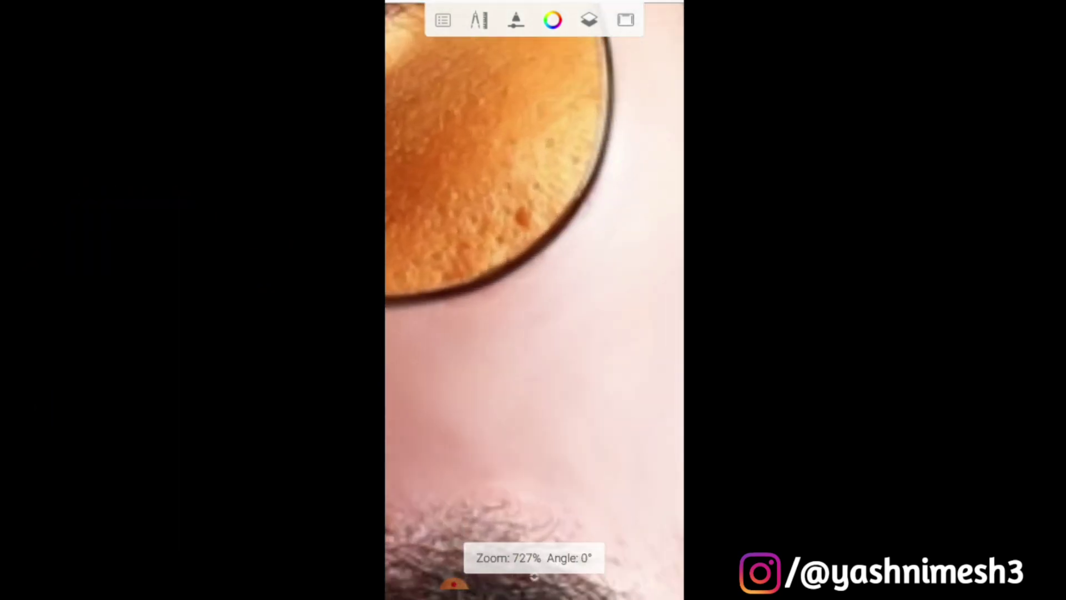
{"action": "scroll", "coordinate": [534, 299], "scroll_direction": "down", "scroll_amount": 2}
{"action": "scroll", "coordinate": [534, 300], "scroll_direction": "down", "scroll_amount": 1}
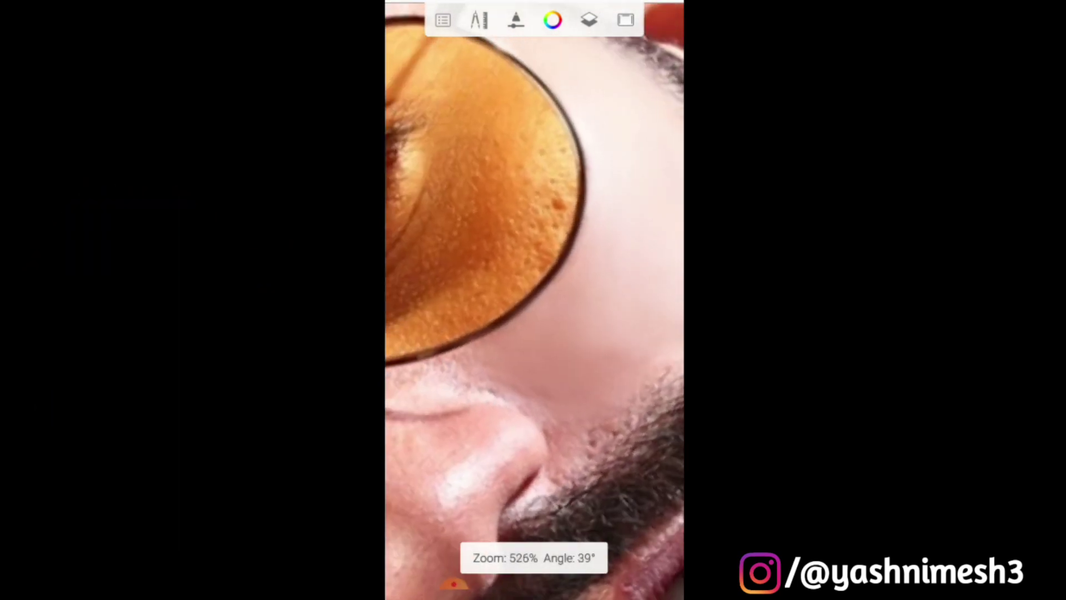
{"action": "scroll", "coordinate": [535, 300], "scroll_direction": "up", "scroll_amount": 1}
{"action": "scroll", "coordinate": [534, 300], "scroll_direction": "down", "scroll_amount": 2}
{"action": "scroll", "coordinate": [533, 300], "scroll_direction": "down", "scroll_amount": 2}
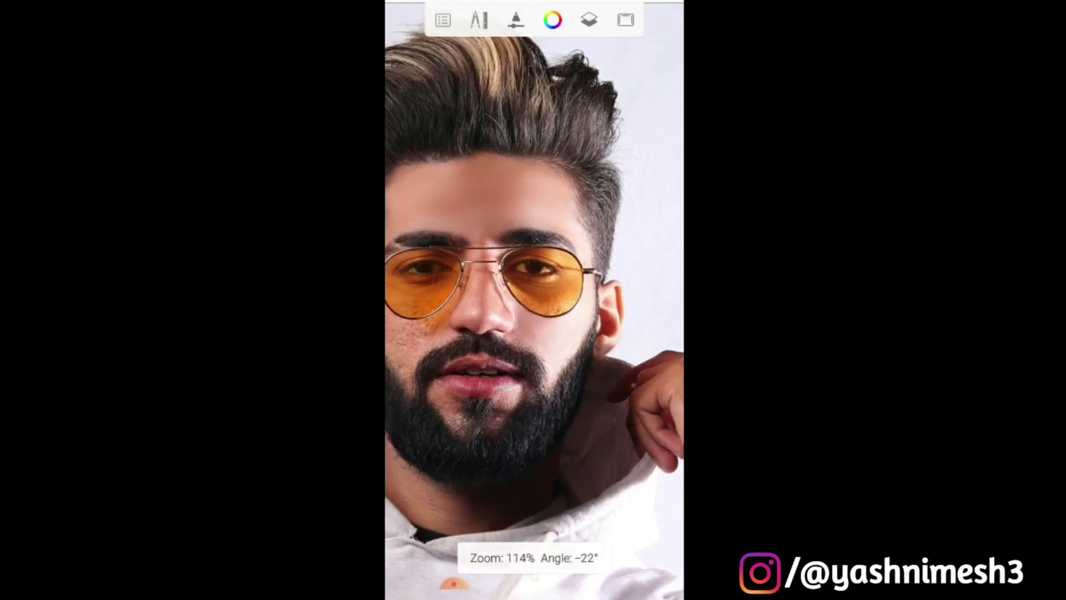
{"action": "scroll", "coordinate": [533, 300], "scroll_direction": "up", "scroll_amount": 1}
{"action": "scroll", "coordinate": [534, 300], "scroll_direction": "up", "scroll_amount": 2}
{"action": "scroll", "coordinate": [534, 300], "scroll_direction": "up", "scroll_amount": 1}
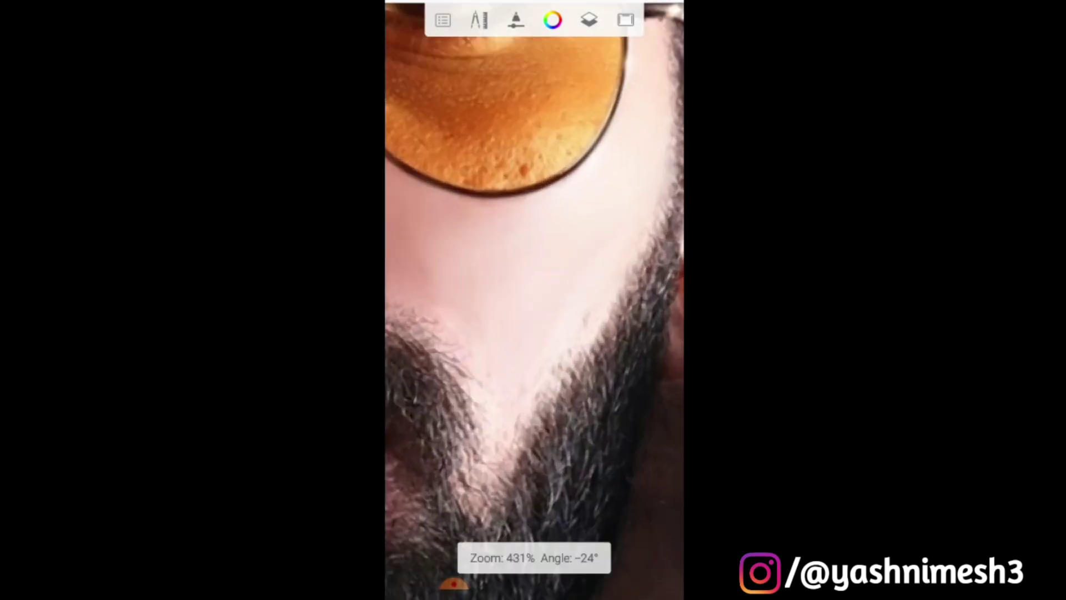
{"action": "left_click", "coordinate": [589, 21]}
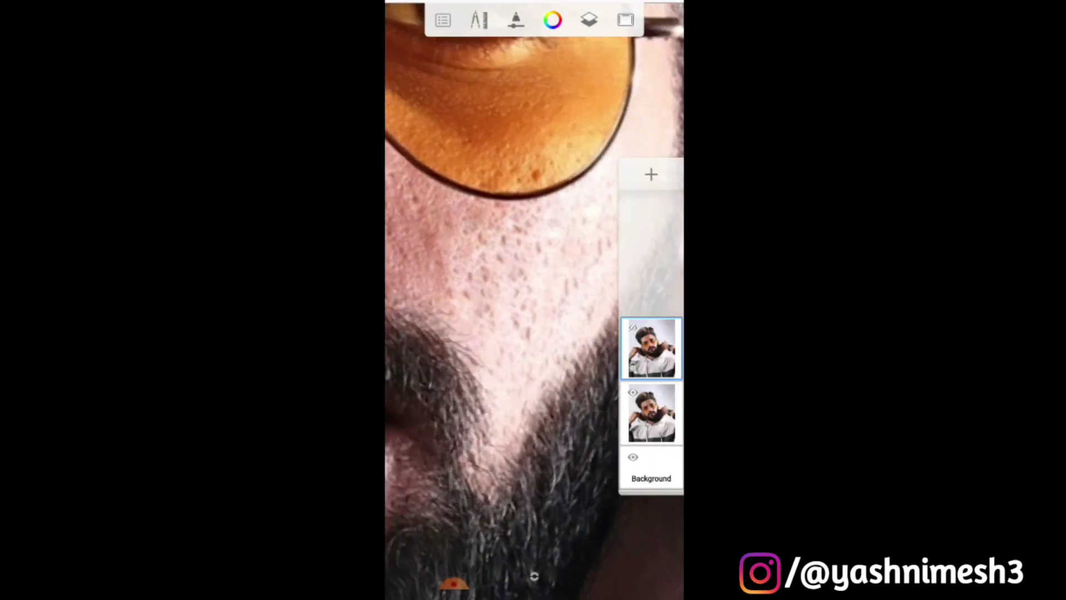
{"action": "scroll", "coordinate": [534, 300], "scroll_direction": "down", "scroll_amount": 1}
{"action": "scroll", "coordinate": [534, 300], "scroll_direction": "down", "scroll_amount": 2}
{"action": "scroll", "coordinate": [534, 300], "scroll_direction": "down", "scroll_amount": 1}
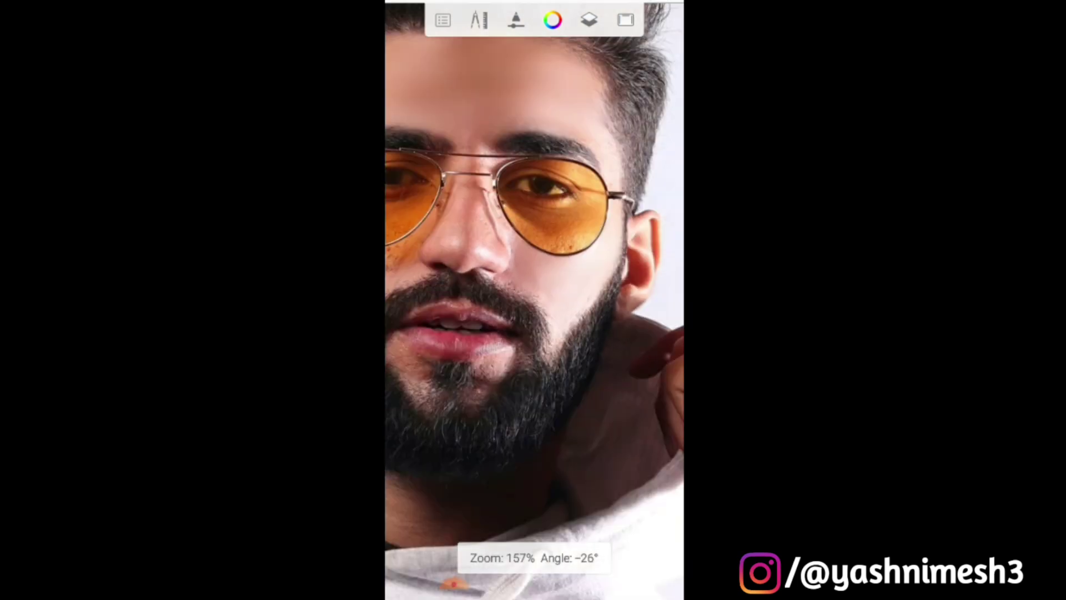
{"action": "scroll", "coordinate": [534, 300], "scroll_direction": "down", "scroll_amount": 1}
{"action": "scroll", "coordinate": [534, 300], "scroll_direction": "down", "scroll_amount": 1}
{"action": "scroll", "coordinate": [534, 300], "scroll_direction": "up", "scroll_amount": 1}
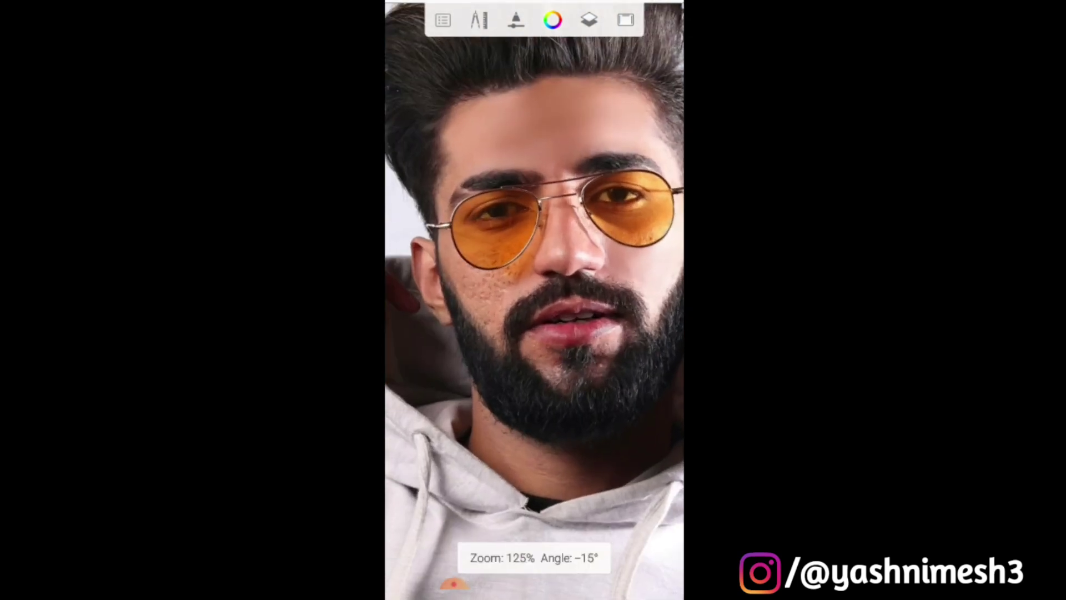
{"action": "scroll", "coordinate": [535, 300], "scroll_direction": "up", "scroll_amount": 2}
{"action": "scroll", "coordinate": [534, 300], "scroll_direction": "up", "scroll_amount": 2}
{"action": "scroll", "coordinate": [534, 300], "scroll_direction": "down", "scroll_amount": 1}
Smudge the second cheek beside the ear down to the beard, blending pores and texture
{"action": "scroll", "coordinate": [534, 300], "scroll_direction": "up", "scroll_amount": 1}
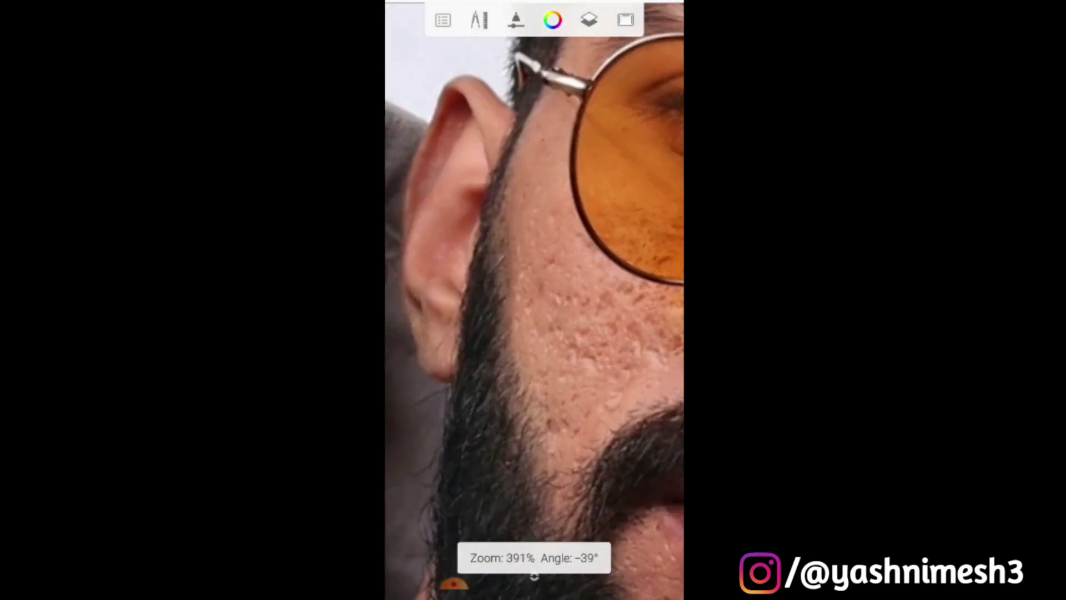
{"action": "scroll", "coordinate": [533, 300], "scroll_direction": "up", "scroll_amount": 1}
{"action": "scroll", "coordinate": [533, 300], "scroll_direction": "up", "scroll_amount": 1}
{"action": "scroll", "coordinate": [534, 300], "scroll_direction": "up", "scroll_amount": 1}
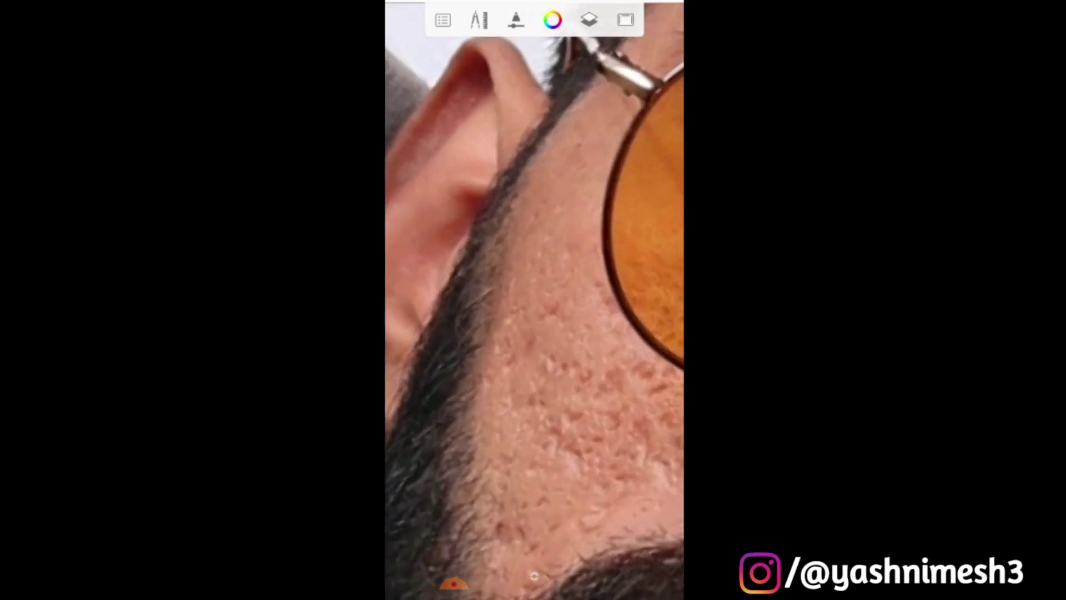
{"action": "scroll", "coordinate": [534, 299], "scroll_direction": "up", "scroll_amount": 1}
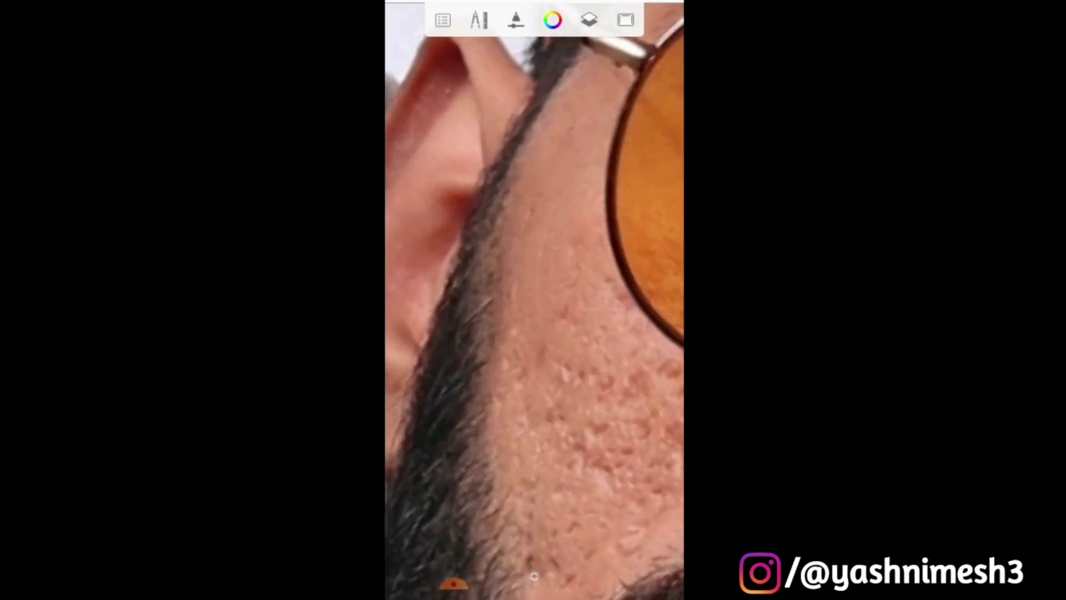
{"action": "scroll", "coordinate": [534, 300], "scroll_direction": "down", "scroll_amount": 1}
{"action": "scroll", "coordinate": [534, 299], "scroll_direction": "up", "scroll_amount": 1}
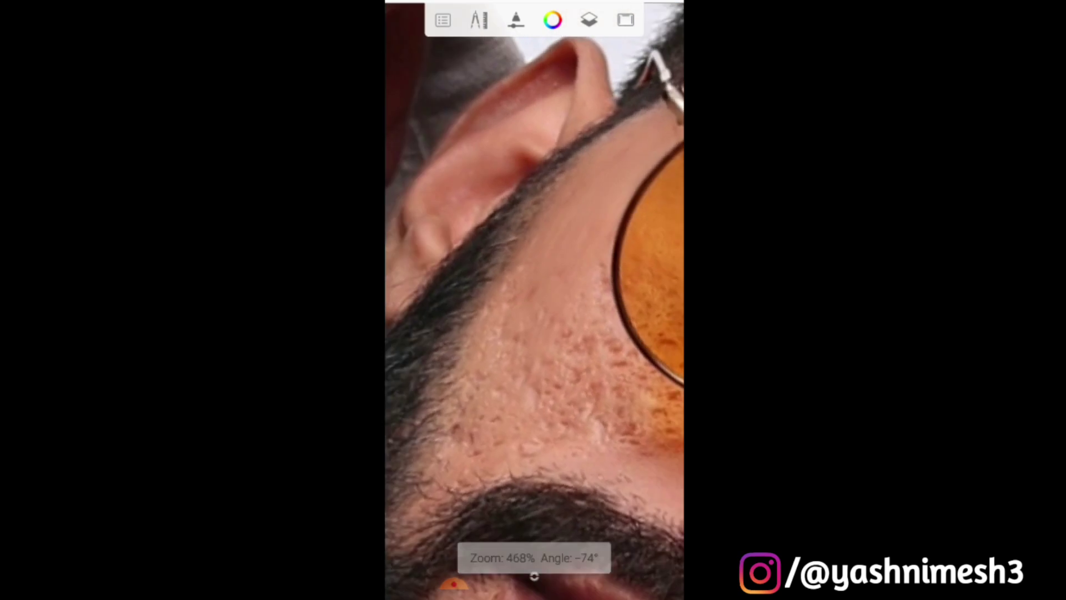
{"action": "scroll", "coordinate": [534, 300], "scroll_direction": "up", "scroll_amount": 1}
{"action": "scroll", "coordinate": [534, 300], "scroll_direction": "down", "scroll_amount": 2}
{"action": "scroll", "coordinate": [534, 300], "scroll_direction": "up", "scroll_amount": 1}
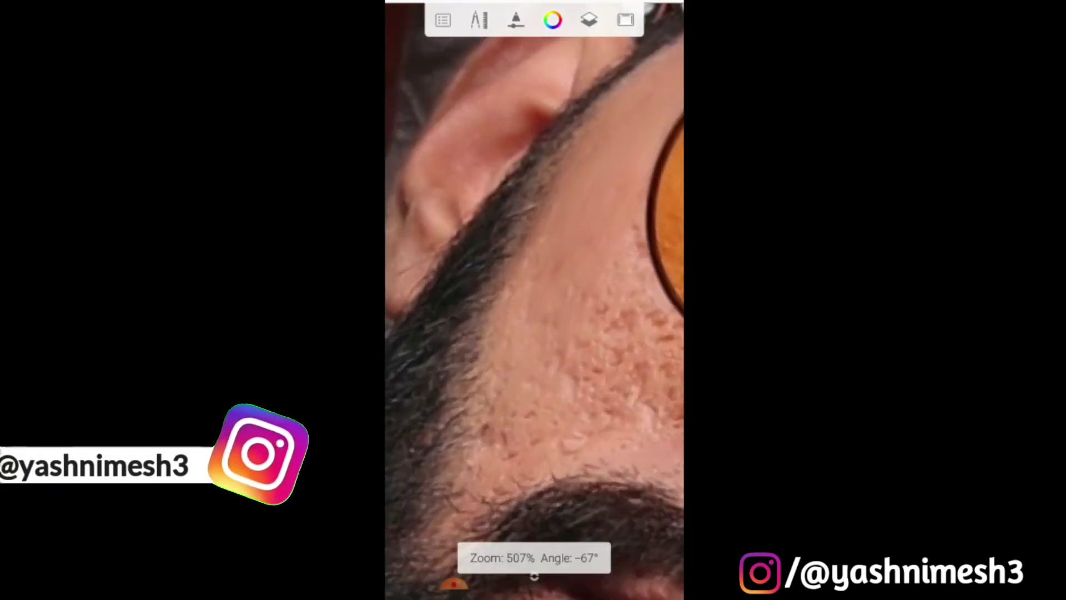
{"action": "scroll", "coordinate": [534, 300], "scroll_direction": "up", "scroll_amount": 1}
{"action": "scroll", "coordinate": [534, 300], "scroll_direction": "down", "scroll_amount": 1}
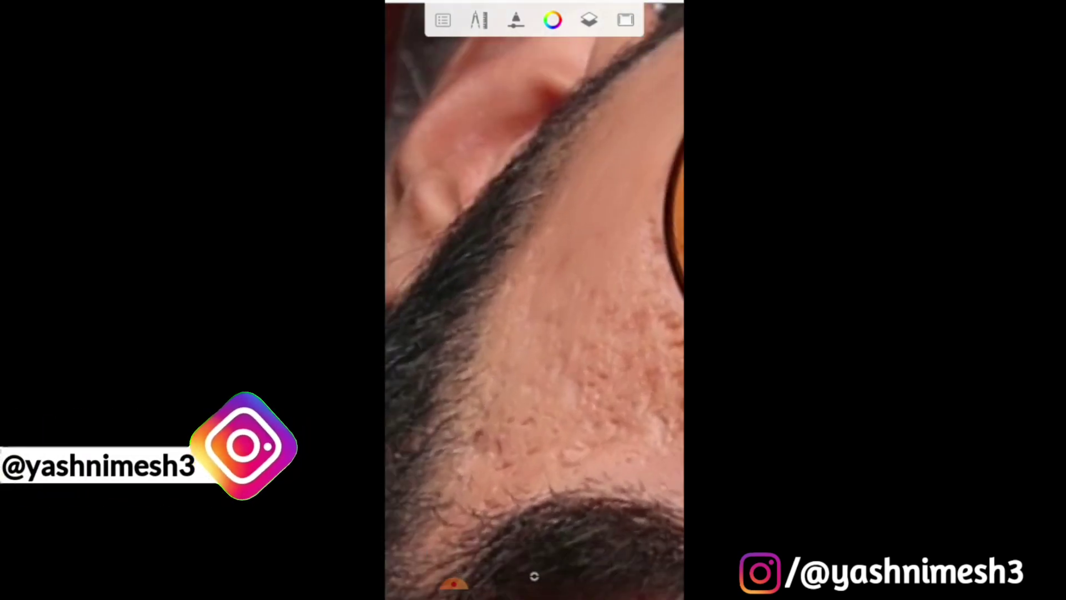
{"action": "scroll", "coordinate": [534, 300], "scroll_direction": "down", "scroll_amount": 2}
{"action": "scroll", "coordinate": [534, 300], "scroll_direction": "up", "scroll_amount": 2}
{"action": "scroll", "coordinate": [534, 300], "scroll_direction": "up", "scroll_amount": 2}
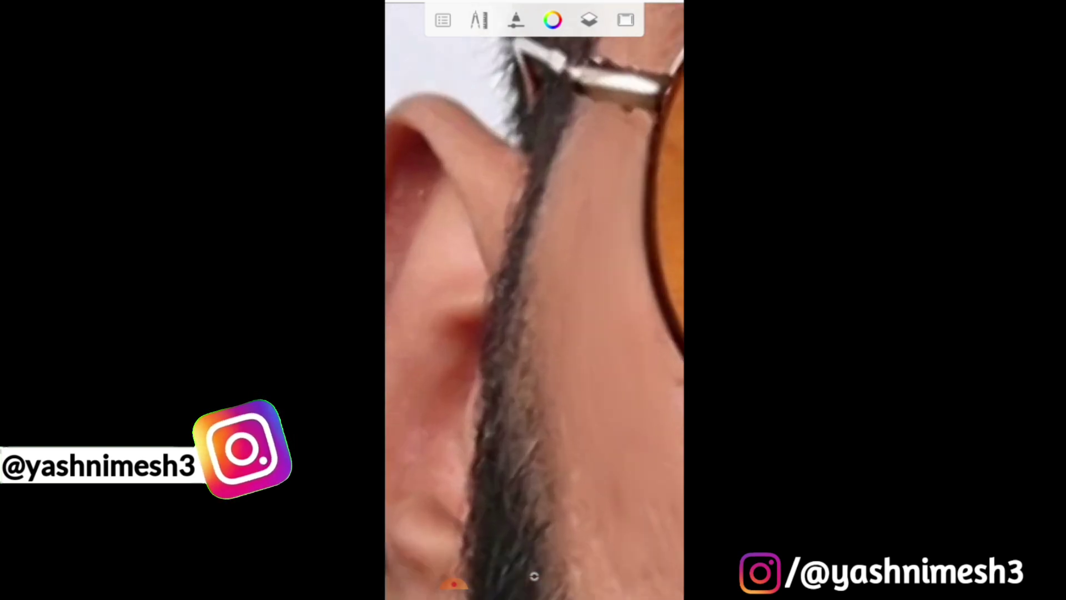
{"action": "scroll", "coordinate": [533, 300], "scroll_direction": "down", "scroll_amount": 1}
{"action": "scroll", "coordinate": [535, 300], "scroll_direction": "down", "scroll_amount": 1}
{"action": "scroll", "coordinate": [534, 301], "scroll_direction": "up", "scroll_amount": 2}
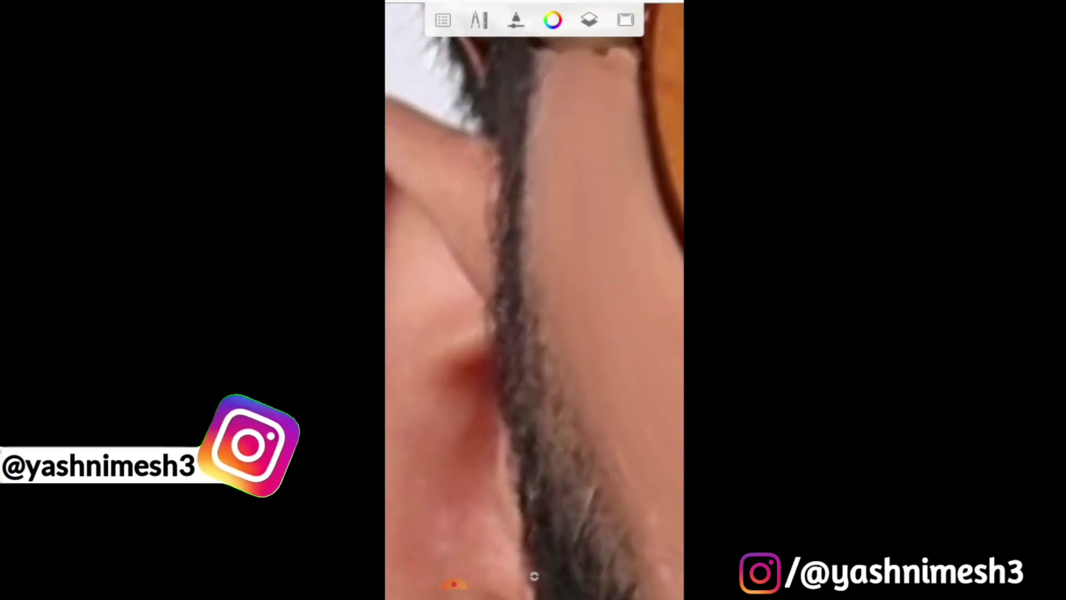
{"action": "scroll", "coordinate": [534, 300], "scroll_direction": "down", "scroll_amount": 2}
{"action": "scroll", "coordinate": [534, 300], "scroll_direction": "down", "scroll_amount": 1}
{"action": "scroll", "coordinate": [535, 300], "scroll_direction": "down", "scroll_amount": 2}
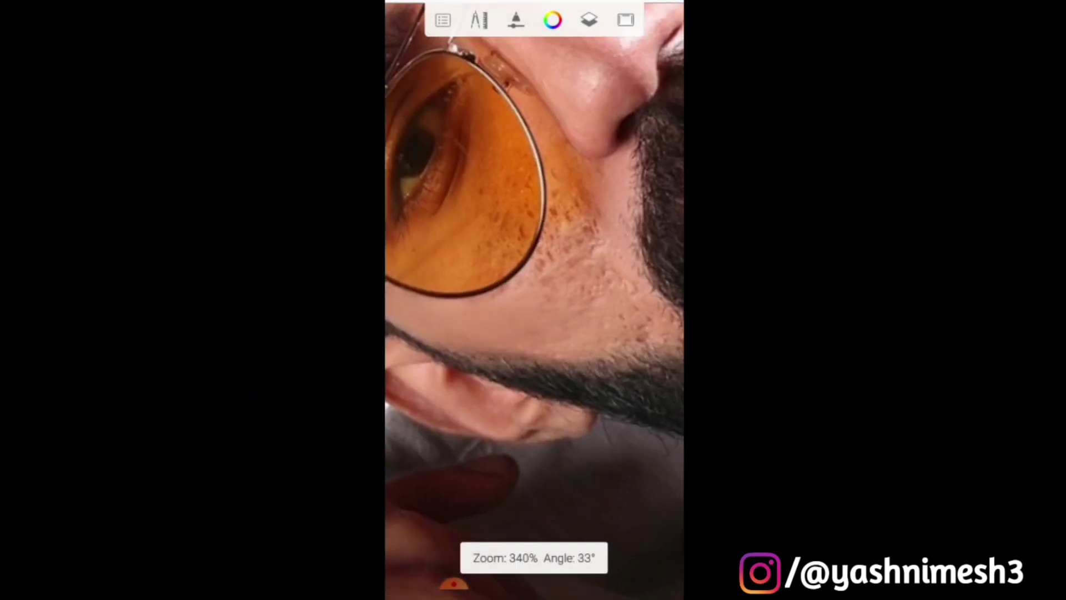
{"action": "scroll", "coordinate": [534, 300], "scroll_direction": "up", "scroll_amount": 1}
{"action": "scroll", "coordinate": [534, 300], "scroll_direction": "up", "scroll_amount": 2}
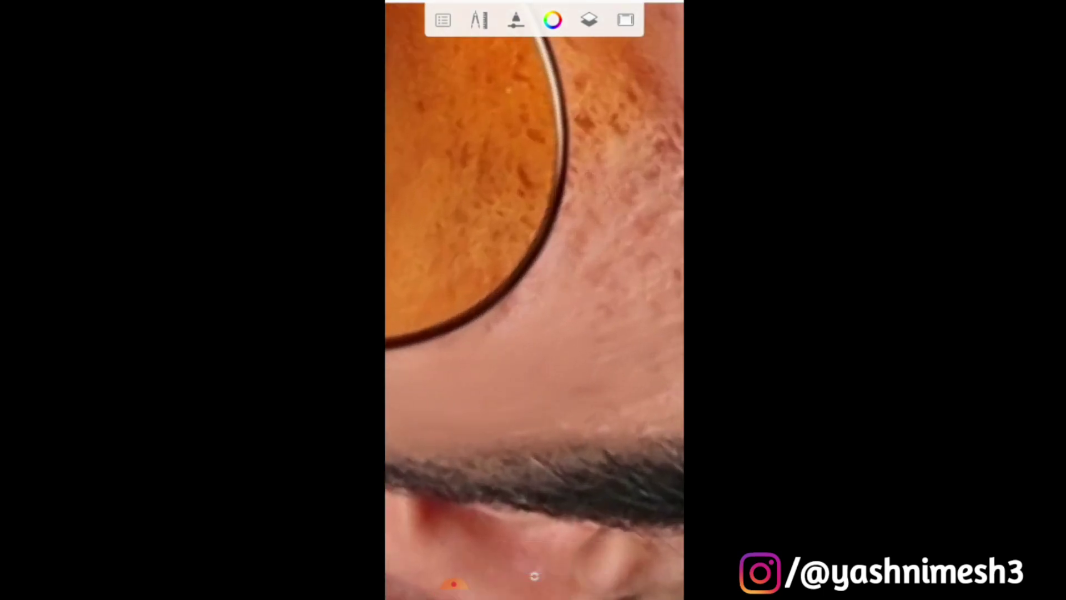
{"action": "scroll", "coordinate": [534, 300], "scroll_direction": "down", "scroll_amount": 2}
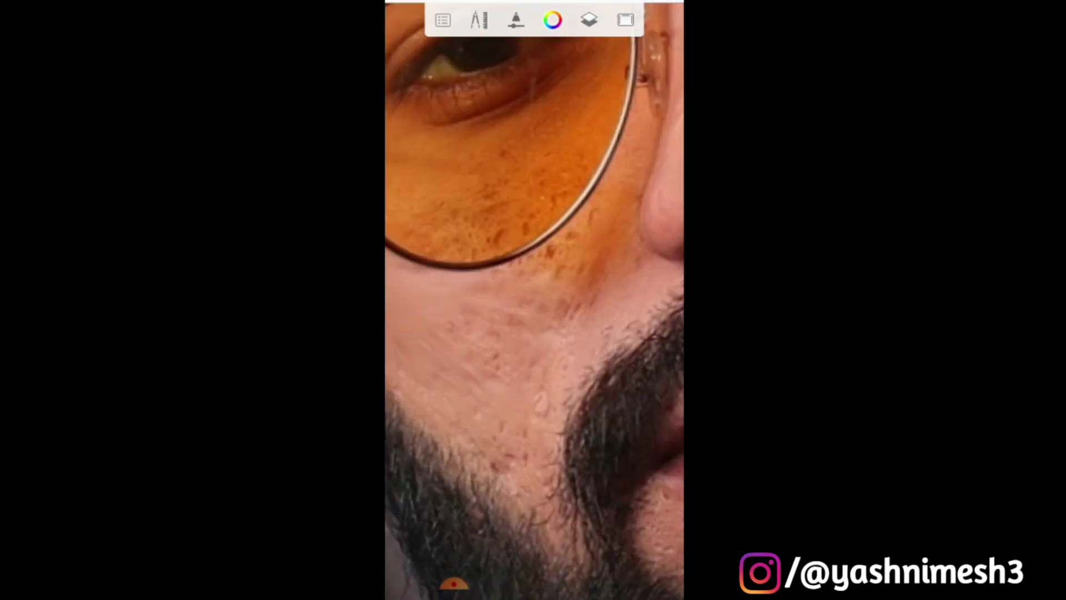
{"action": "scroll", "coordinate": [534, 300], "scroll_direction": "up", "scroll_amount": 1}
{"action": "scroll", "coordinate": [534, 300], "scroll_direction": "up", "scroll_amount": 1}
{"action": "scroll", "coordinate": [534, 300], "scroll_direction": "up", "scroll_amount": 2}
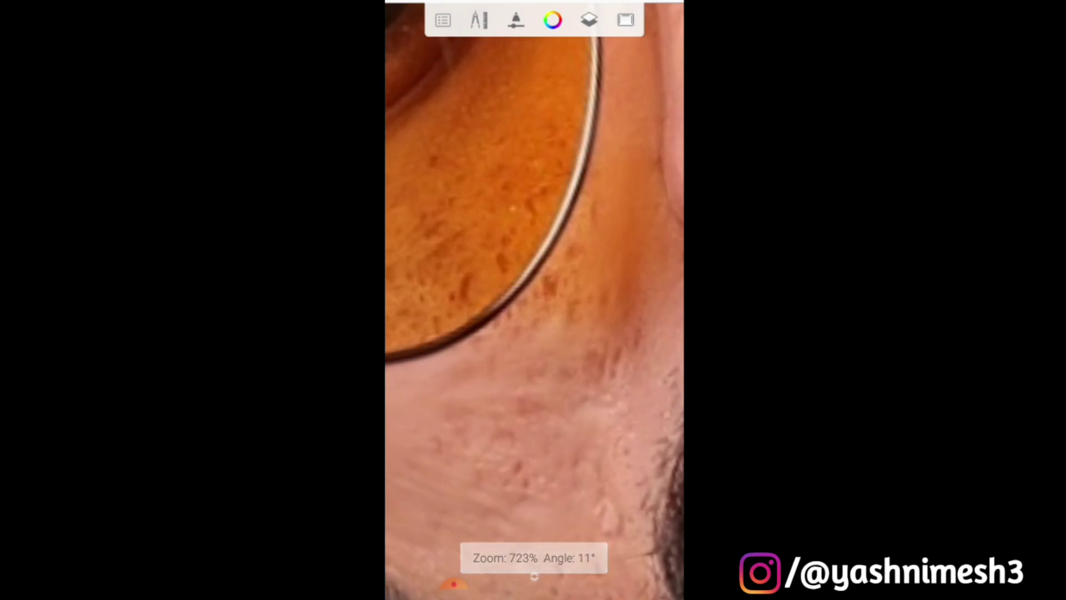
{"action": "scroll", "coordinate": [535, 299], "scroll_direction": "down", "scroll_amount": 2}
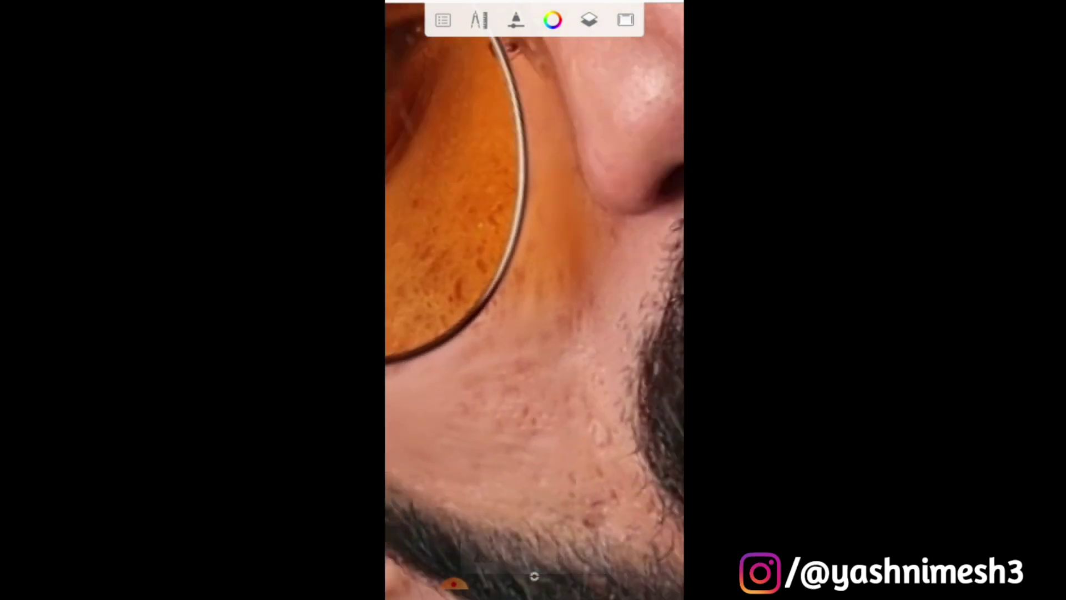
{"action": "scroll", "coordinate": [534, 300], "scroll_direction": "up", "scroll_amount": 2}
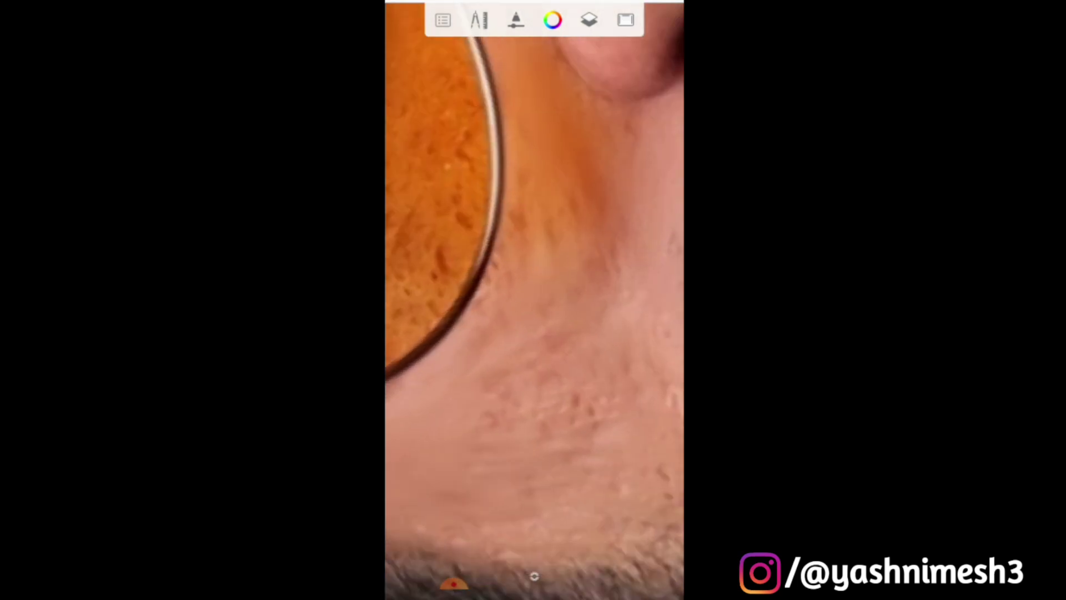
{"action": "scroll", "coordinate": [534, 300], "scroll_direction": "up", "scroll_amount": 1}
{"action": "scroll", "coordinate": [534, 300], "scroll_direction": "down", "scroll_amount": 3}
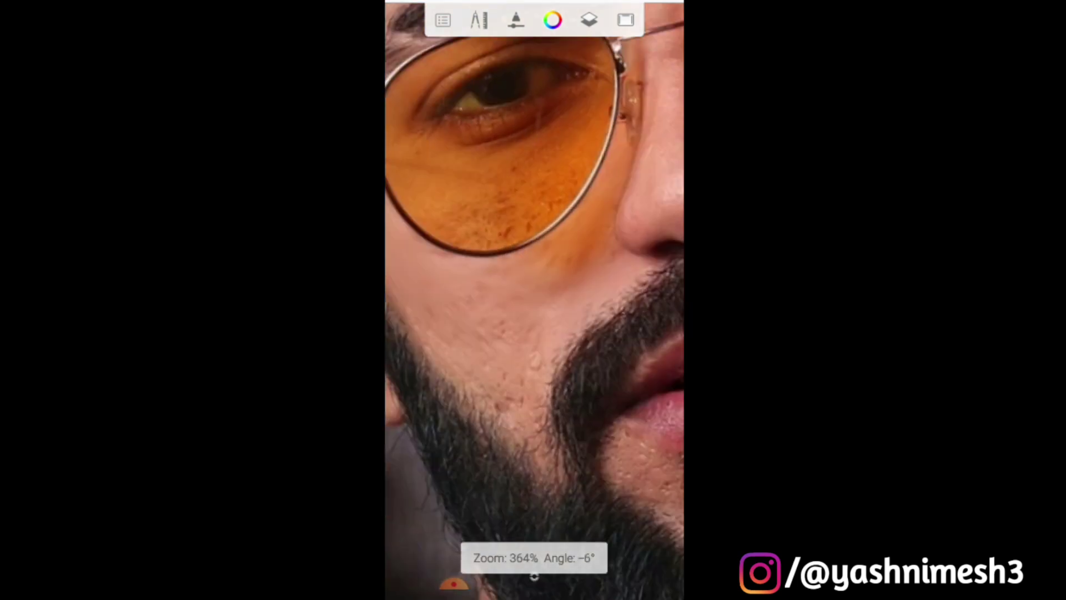
{"action": "scroll", "coordinate": [534, 300], "scroll_direction": "up", "scroll_amount": 1}
{"action": "scroll", "coordinate": [534, 301], "scroll_direction": "up", "scroll_amount": 2}
{"action": "scroll", "coordinate": [534, 299], "scroll_direction": "up", "scroll_amount": 2}
{"action": "scroll", "coordinate": [534, 300], "scroll_direction": "up", "scroll_amount": 1}
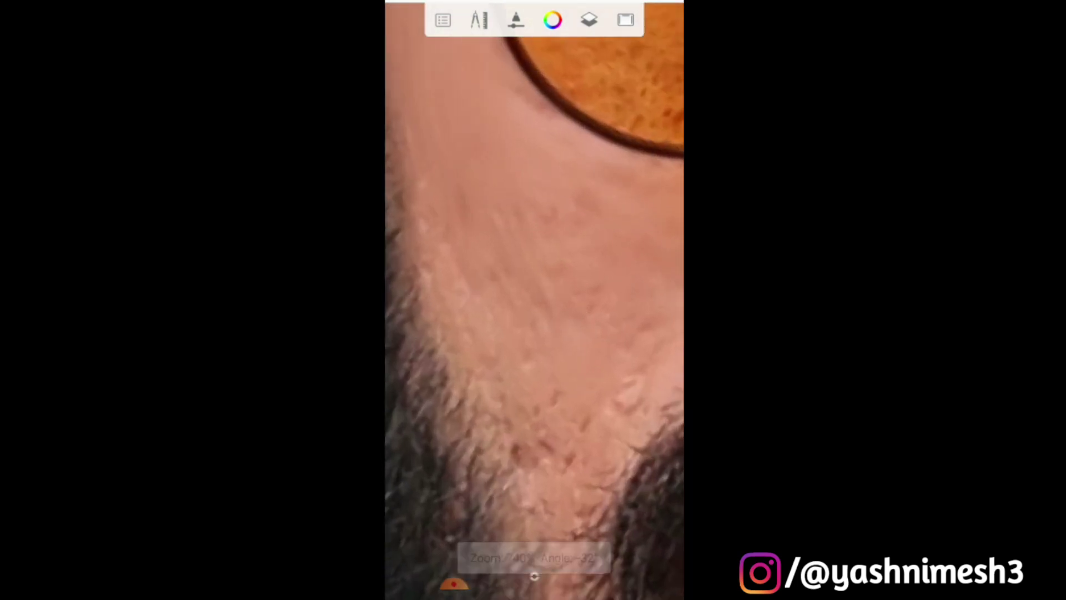
{"action": "scroll", "coordinate": [534, 299], "scroll_direction": "down", "scroll_amount": 2}
{"action": "scroll", "coordinate": [534, 299], "scroll_direction": "up", "scroll_amount": 2}
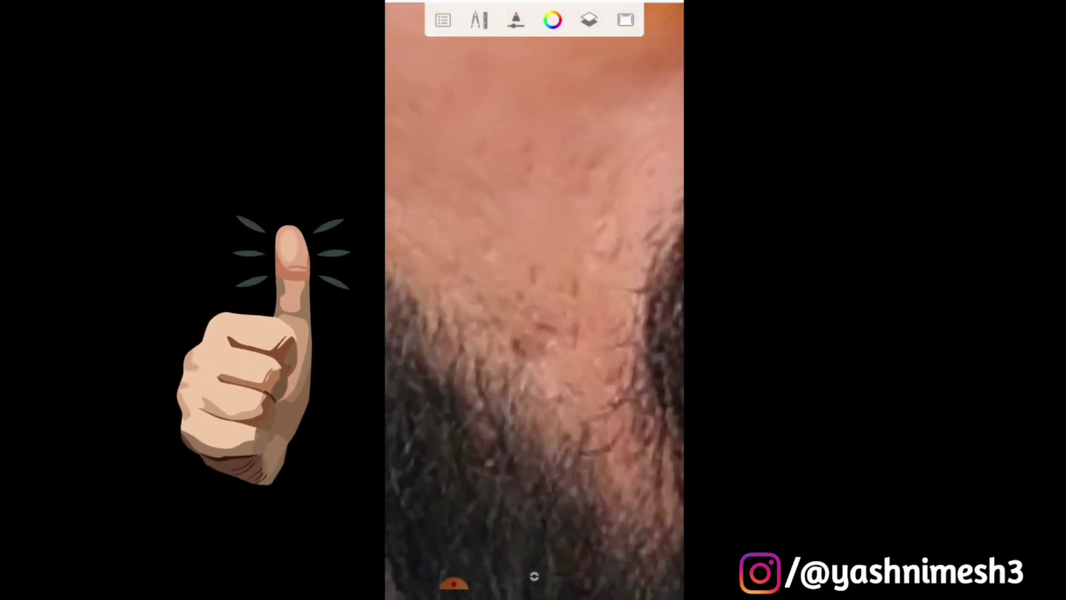
{"action": "scroll", "coordinate": [534, 300], "scroll_direction": "down", "scroll_amount": 2}
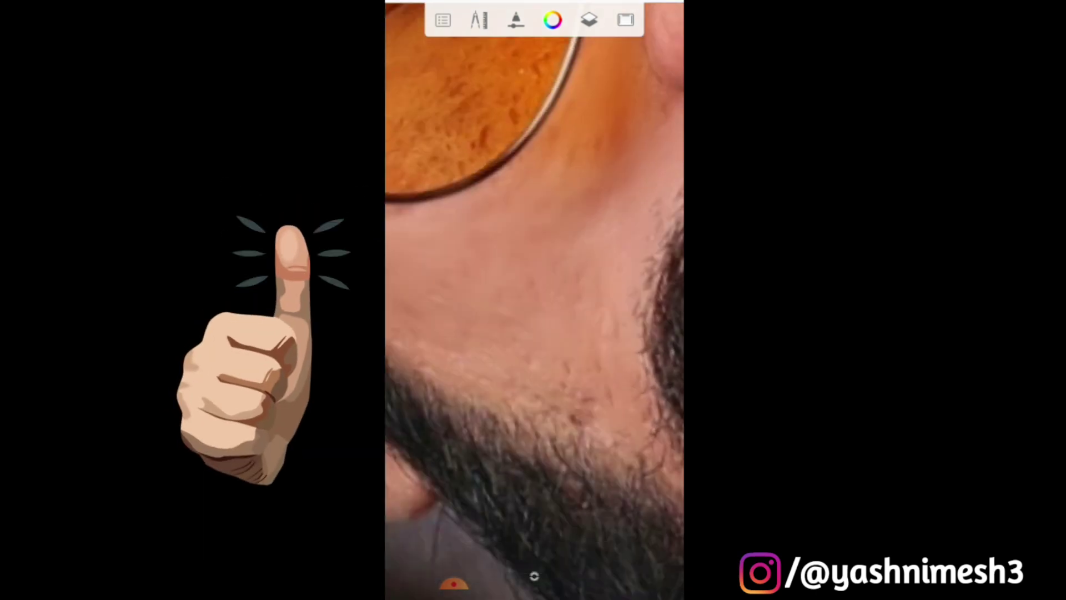
{"action": "scroll", "coordinate": [534, 300], "scroll_direction": "up", "scroll_amount": 2}
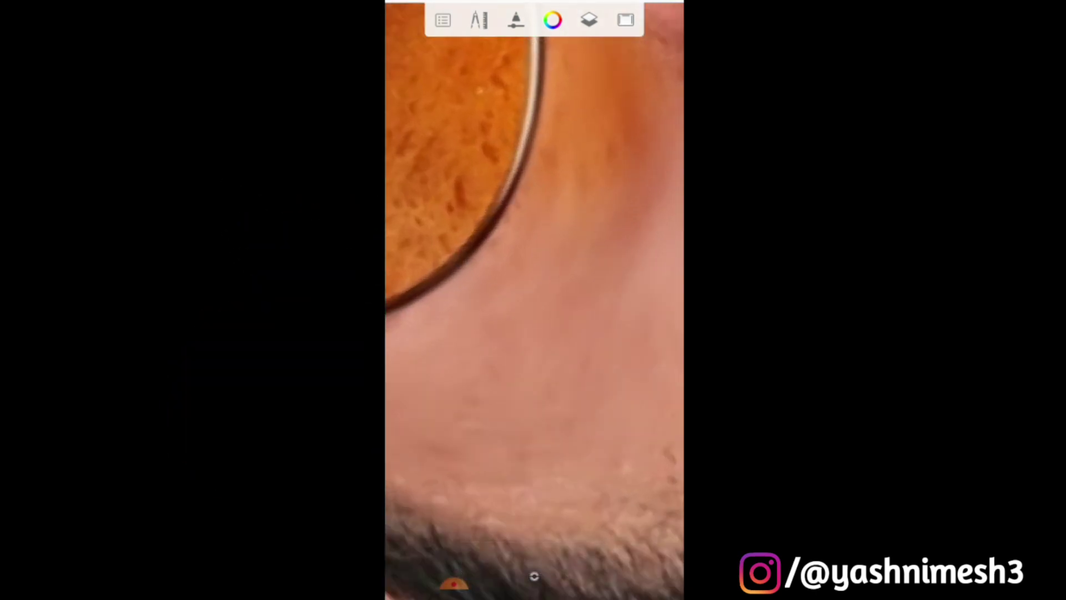
{"action": "scroll", "coordinate": [533, 300], "scroll_direction": "up", "scroll_amount": 1}
{"action": "scroll", "coordinate": [534, 300], "scroll_direction": "down", "scroll_amount": 2}
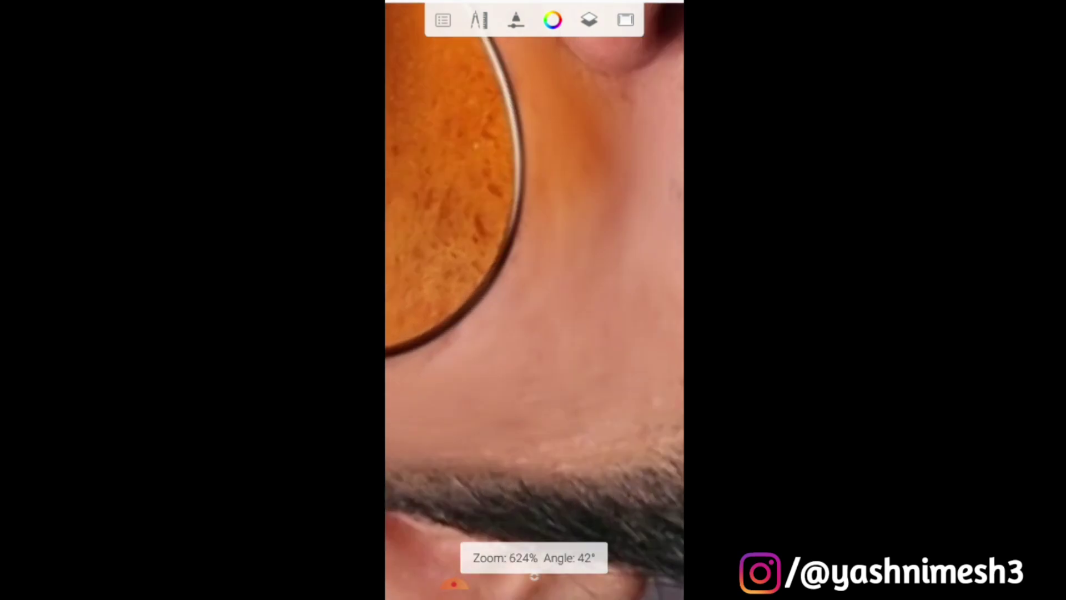
{"action": "scroll", "coordinate": [535, 300], "scroll_direction": "down", "scroll_amount": 2}
{"action": "scroll", "coordinate": [534, 300], "scroll_direction": "down", "scroll_amount": 1}
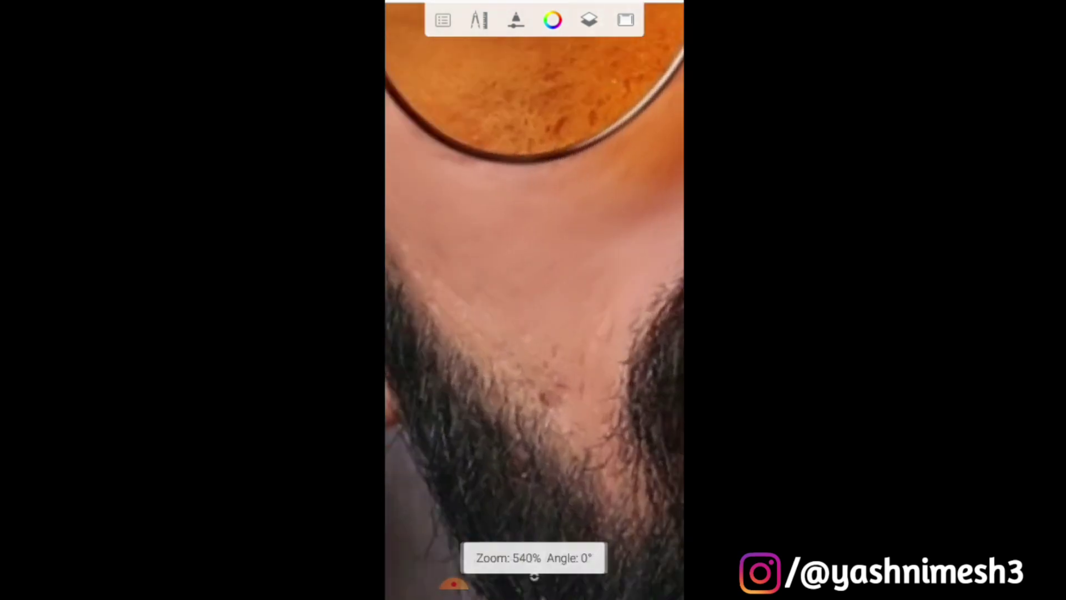
{"action": "scroll", "coordinate": [533, 300], "scroll_direction": "up", "scroll_amount": 3}
{"action": "scroll", "coordinate": [534, 300], "scroll_direction": "down", "scroll_amount": 3}
{"action": "scroll", "coordinate": [534, 300], "scroll_direction": "up", "scroll_amount": 2}
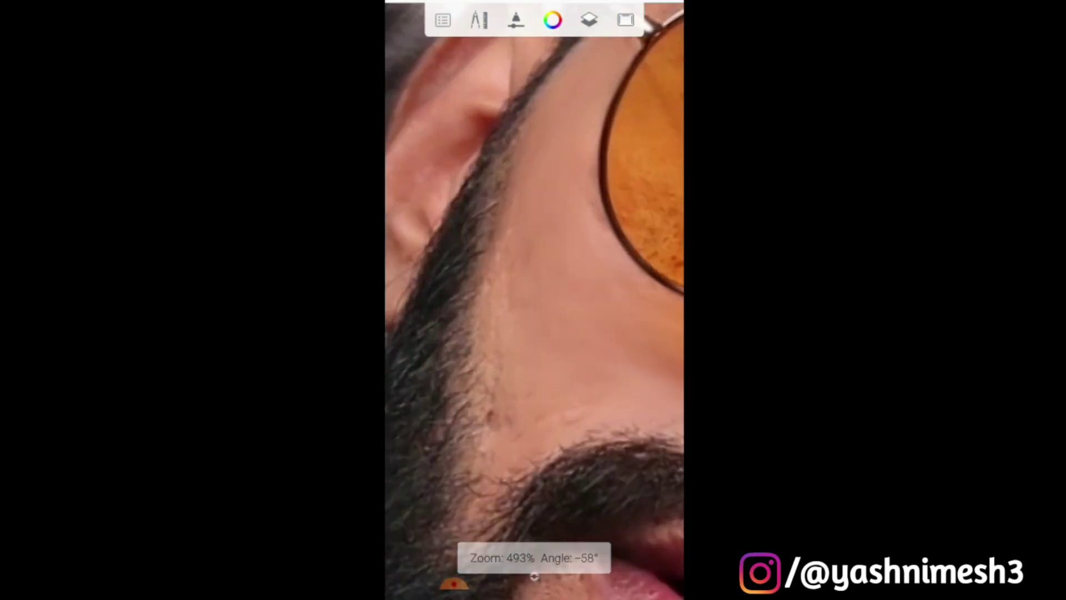
{"action": "scroll", "coordinate": [534, 300], "scroll_direction": "up", "scroll_amount": 1}
{"action": "scroll", "coordinate": [534, 300], "scroll_direction": "down", "scroll_amount": 1}
{"action": "scroll", "coordinate": [534, 301], "scroll_direction": "down", "scroll_amount": 1}
{"action": "scroll", "coordinate": [534, 300], "scroll_direction": "down", "scroll_amount": 2}
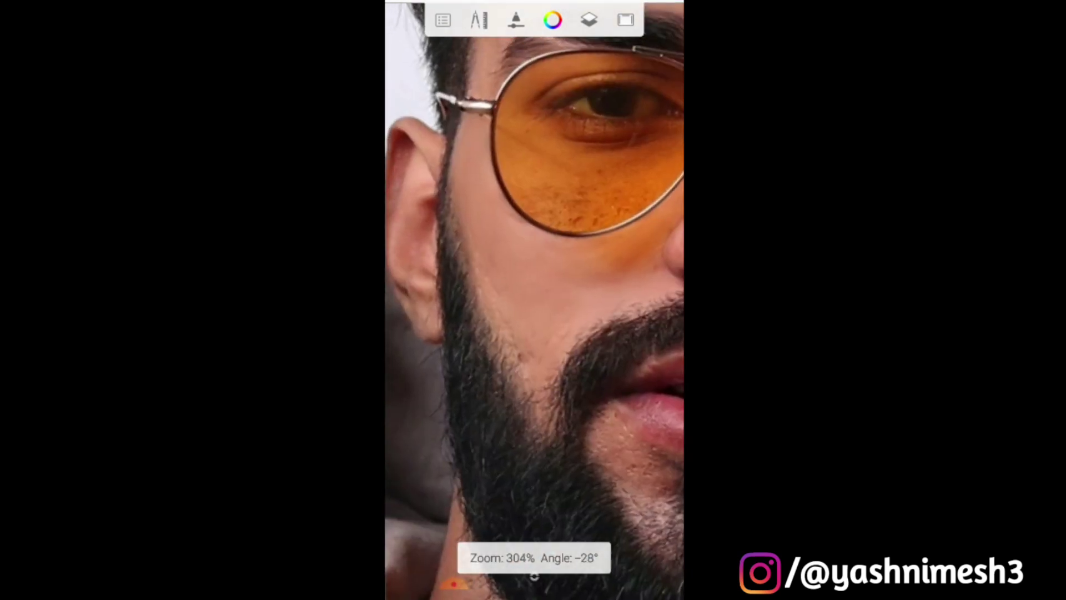
{"action": "scroll", "coordinate": [534, 300], "scroll_direction": "up", "scroll_amount": 2}
{"action": "scroll", "coordinate": [534, 300], "scroll_direction": "up", "scroll_amount": 2}
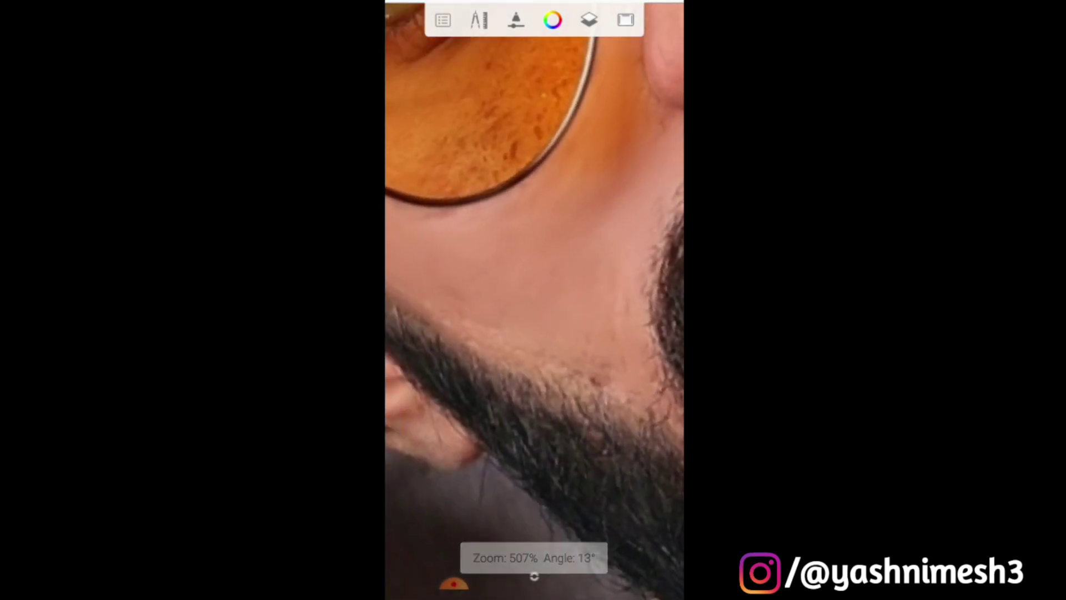
Check the Smudge Round Bristle Brush settings: size 13, flow 3%, strength 1%
{"action": "scroll", "coordinate": [534, 300], "scroll_direction": "down", "scroll_amount": 3}
{"action": "left_click", "coordinate": [516, 20]}
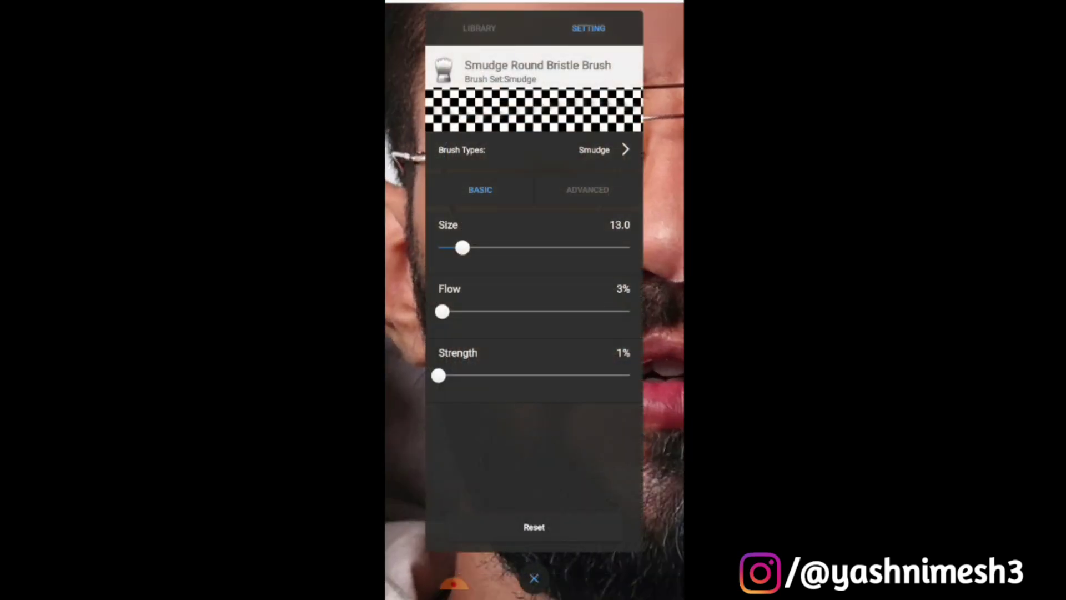
{"action": "left_click", "coordinate": [534, 578]}
{"action": "scroll", "coordinate": [534, 300], "scroll_direction": "up", "scroll_amount": 2}
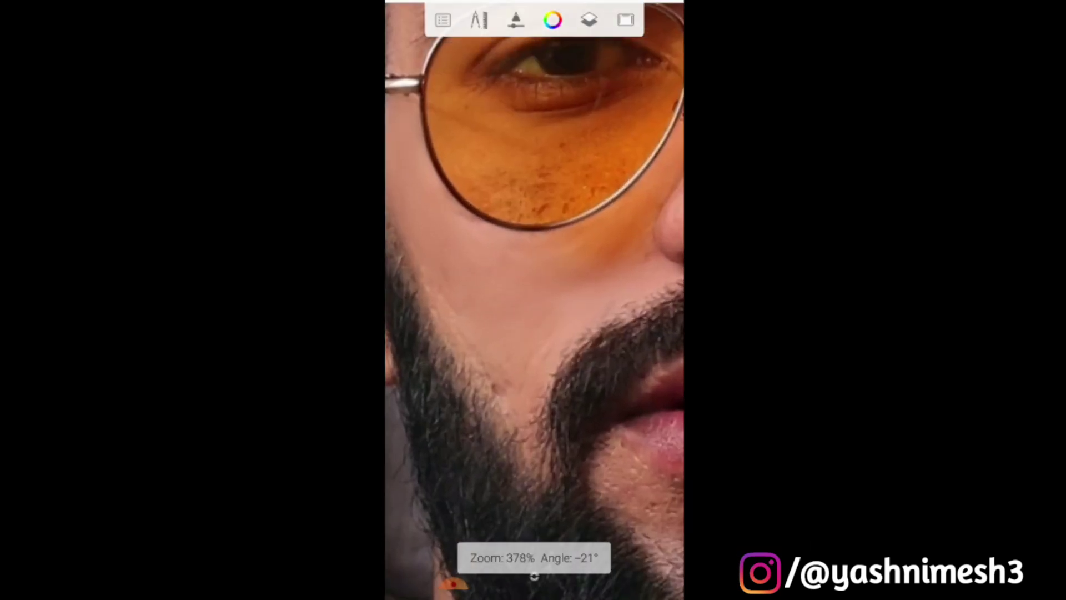
{"action": "scroll", "coordinate": [534, 300], "scroll_direction": "up", "scroll_amount": 1}
{"action": "scroll", "coordinate": [534, 300], "scroll_direction": "down", "scroll_amount": 2}
{"action": "scroll", "coordinate": [534, 299], "scroll_direction": "up", "scroll_amount": 2}
{"action": "left_click", "coordinate": [516, 20]}
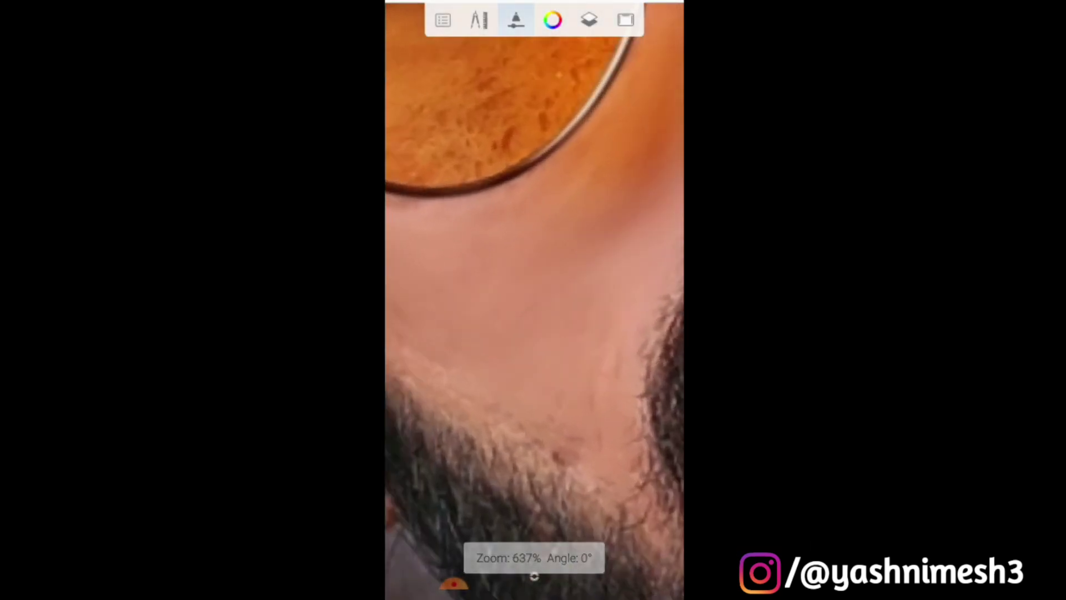
{"action": "left_click", "coordinate": [534, 578]}
Smudge the cheek skin along the beard and mustache and under the lenses, then show the layers list
{"action": "scroll", "coordinate": [534, 300], "scroll_direction": "up", "scroll_amount": 2}
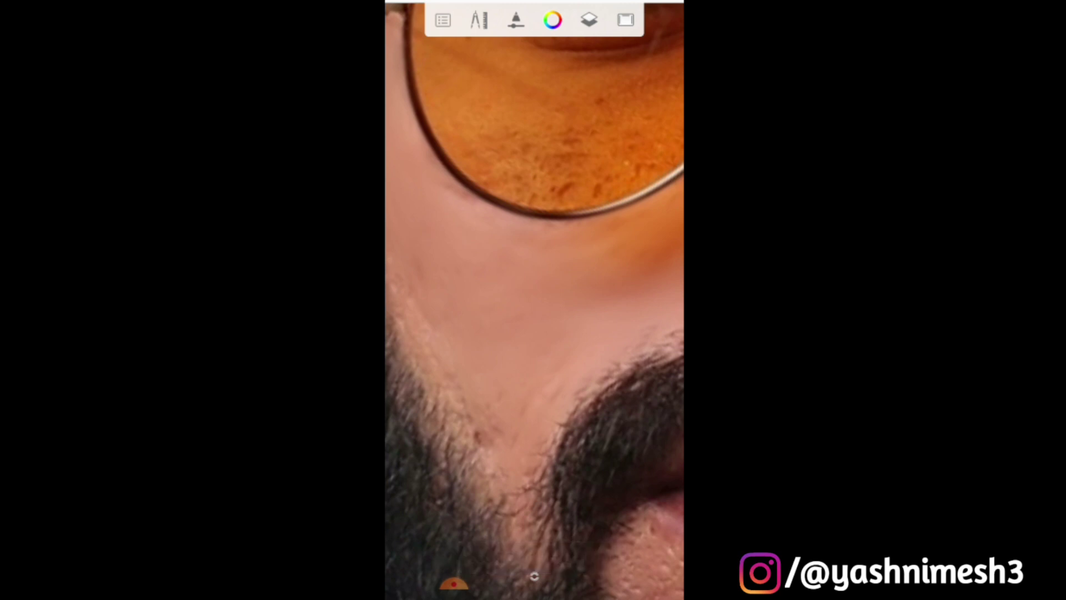
{"action": "scroll", "coordinate": [534, 299], "scroll_direction": "down", "scroll_amount": 2}
{"action": "scroll", "coordinate": [533, 300], "scroll_direction": "up", "scroll_amount": 2}
{"action": "scroll", "coordinate": [533, 300], "scroll_direction": "up", "scroll_amount": 1}
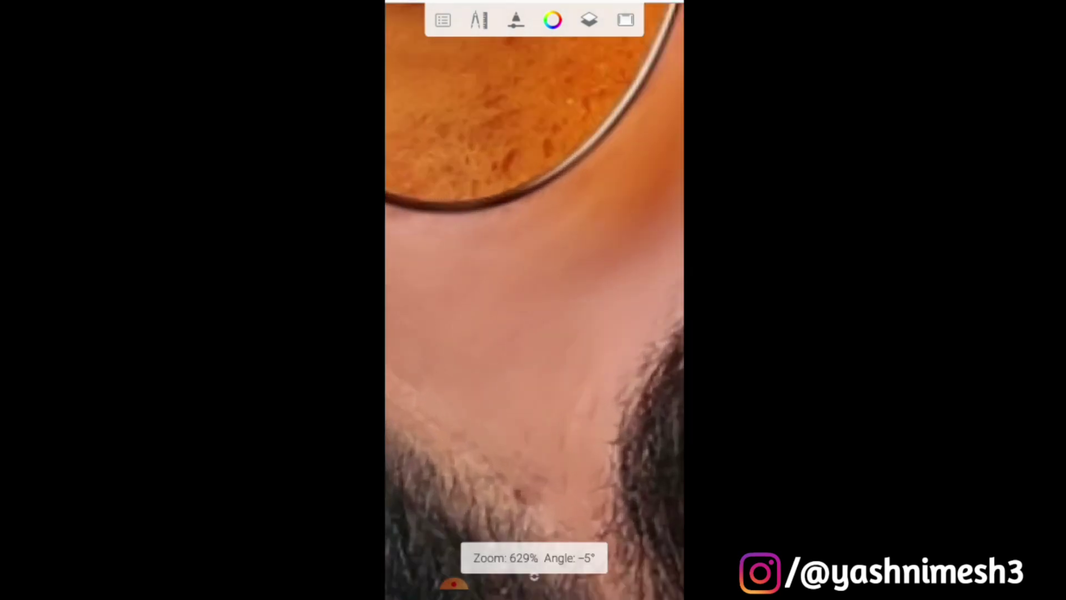
{"action": "scroll", "coordinate": [534, 300], "scroll_direction": "down", "scroll_amount": 1}
{"action": "scroll", "coordinate": [534, 300], "scroll_direction": "up", "scroll_amount": 1}
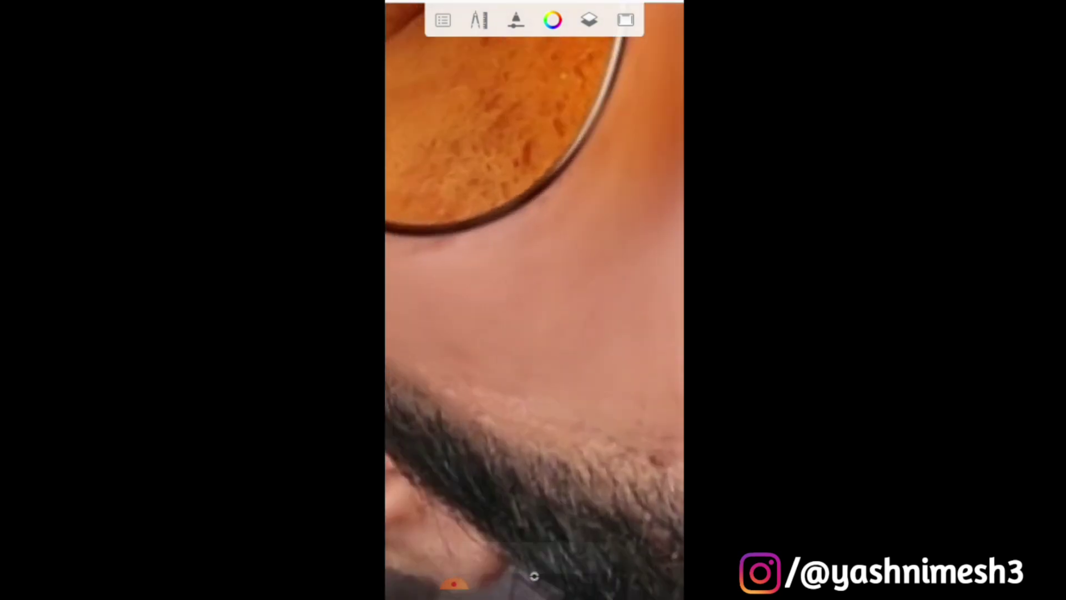
{"action": "scroll", "coordinate": [533, 300], "scroll_direction": "up", "scroll_amount": 2}
{"action": "scroll", "coordinate": [534, 300], "scroll_direction": "up", "scroll_amount": 1}
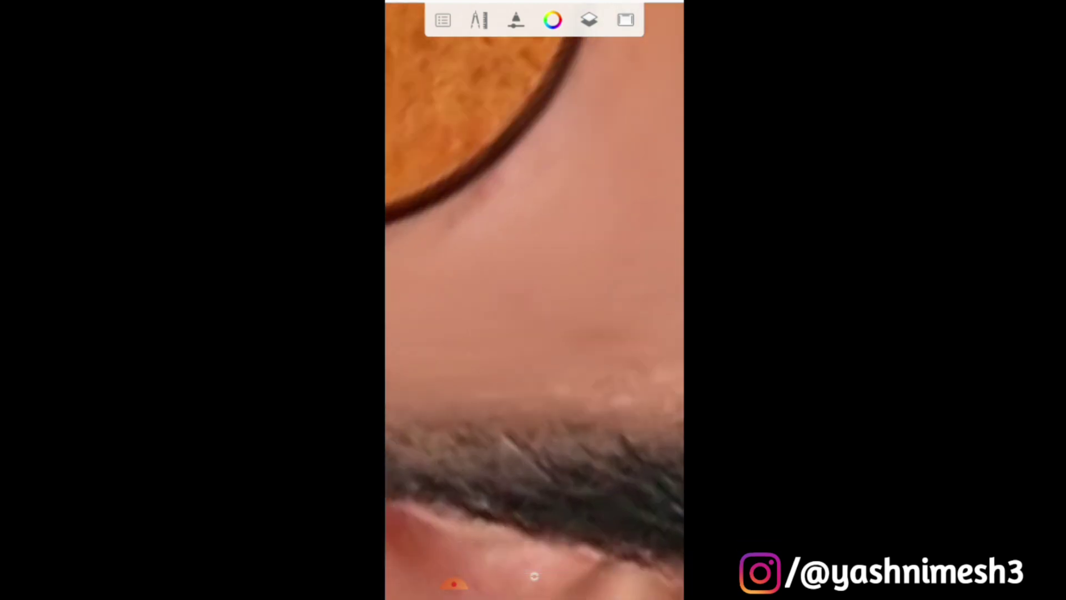
{"action": "scroll", "coordinate": [534, 300], "scroll_direction": "down", "scroll_amount": 2}
{"action": "scroll", "coordinate": [534, 300], "scroll_direction": "down", "scroll_amount": 1}
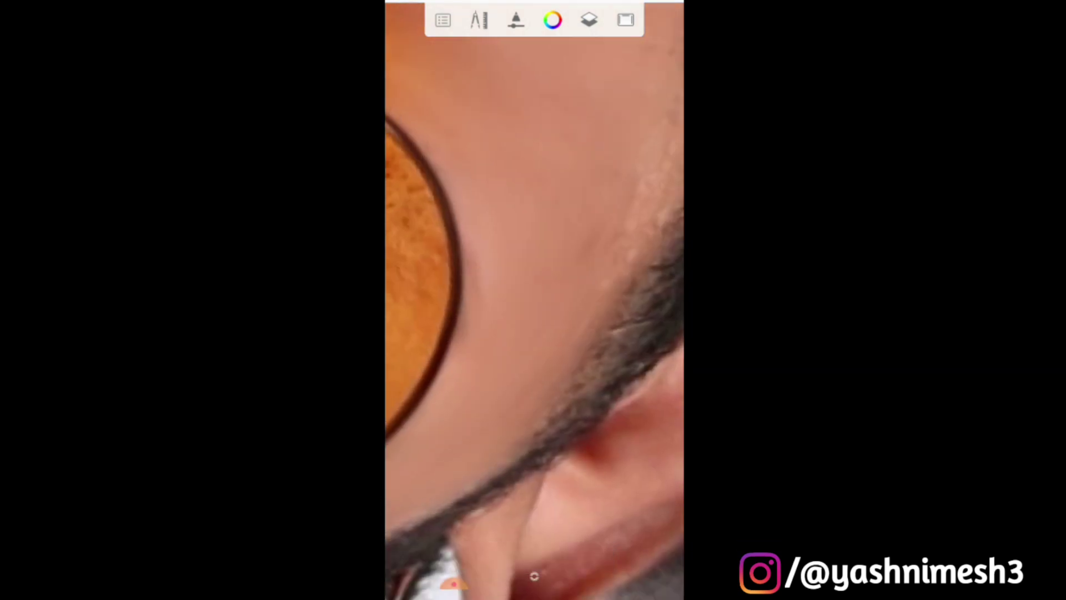
{"action": "scroll", "coordinate": [533, 300], "scroll_direction": "down", "scroll_amount": 1}
{"action": "scroll", "coordinate": [534, 300], "scroll_direction": "up", "scroll_amount": 1}
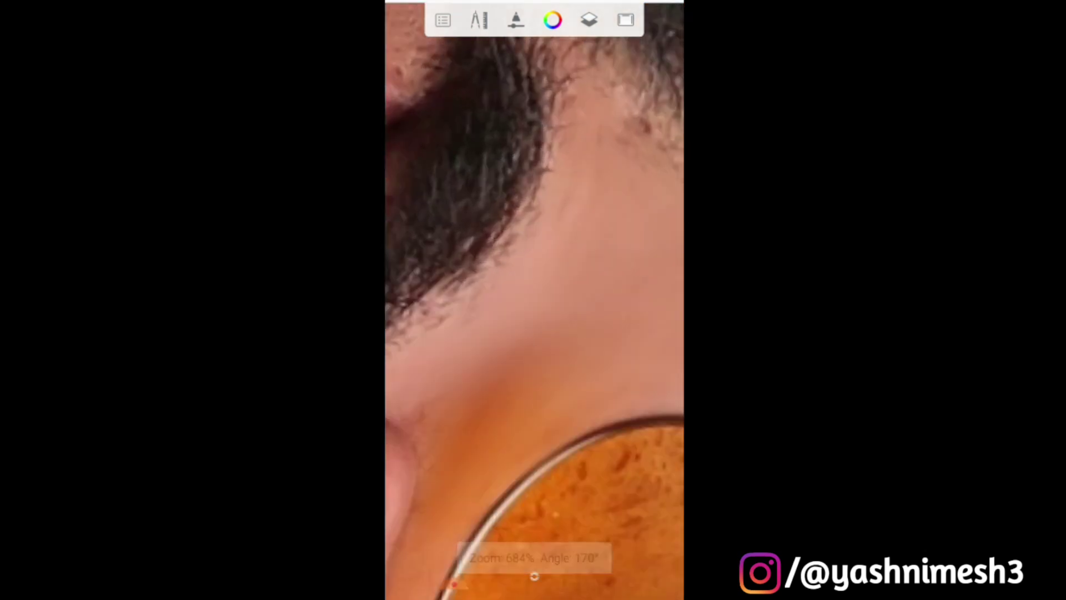
{"action": "scroll", "coordinate": [534, 299], "scroll_direction": "down", "scroll_amount": 3}
{"action": "scroll", "coordinate": [534, 301], "scroll_direction": "down", "scroll_amount": 3}
{"action": "scroll", "coordinate": [534, 300], "scroll_direction": "down", "scroll_amount": 1}
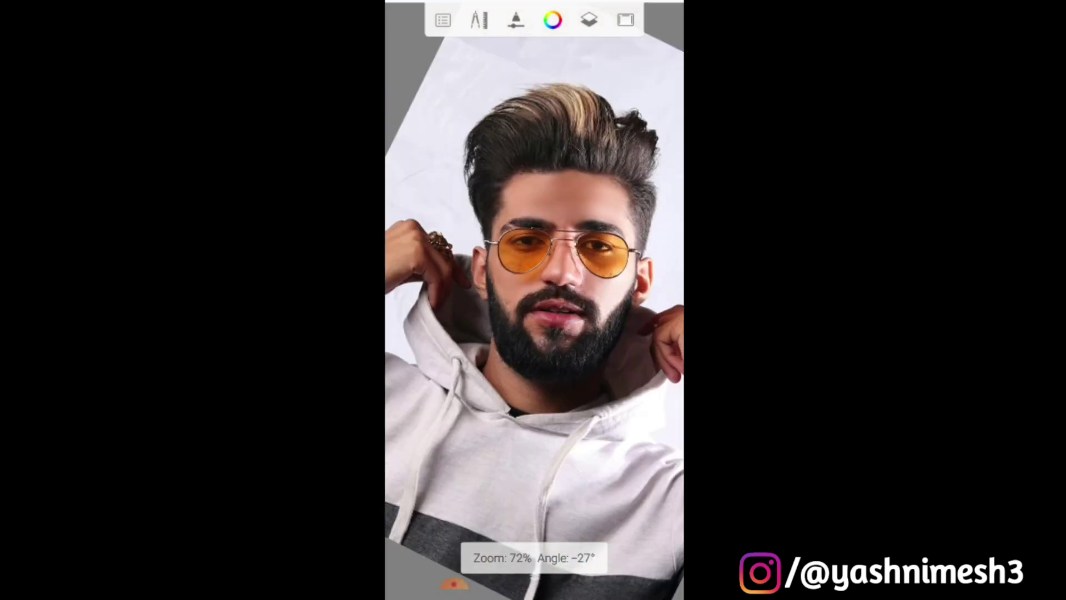
{"action": "scroll", "coordinate": [534, 300], "scroll_direction": "up", "scroll_amount": 1}
{"action": "scroll", "coordinate": [534, 300], "scroll_direction": "up", "scroll_amount": 1}
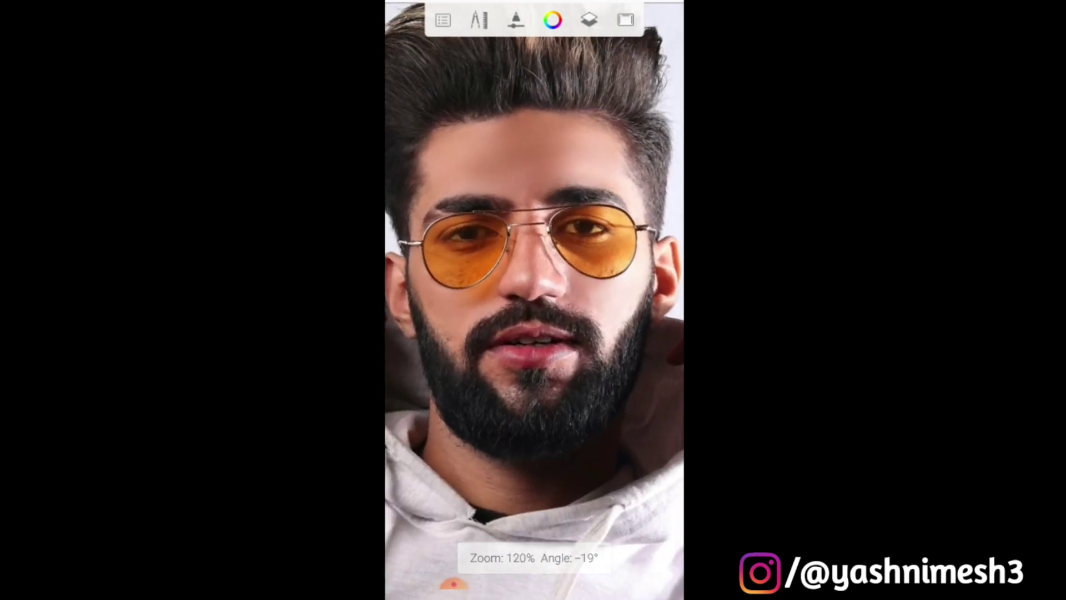
{"action": "left_click", "coordinate": [589, 20]}
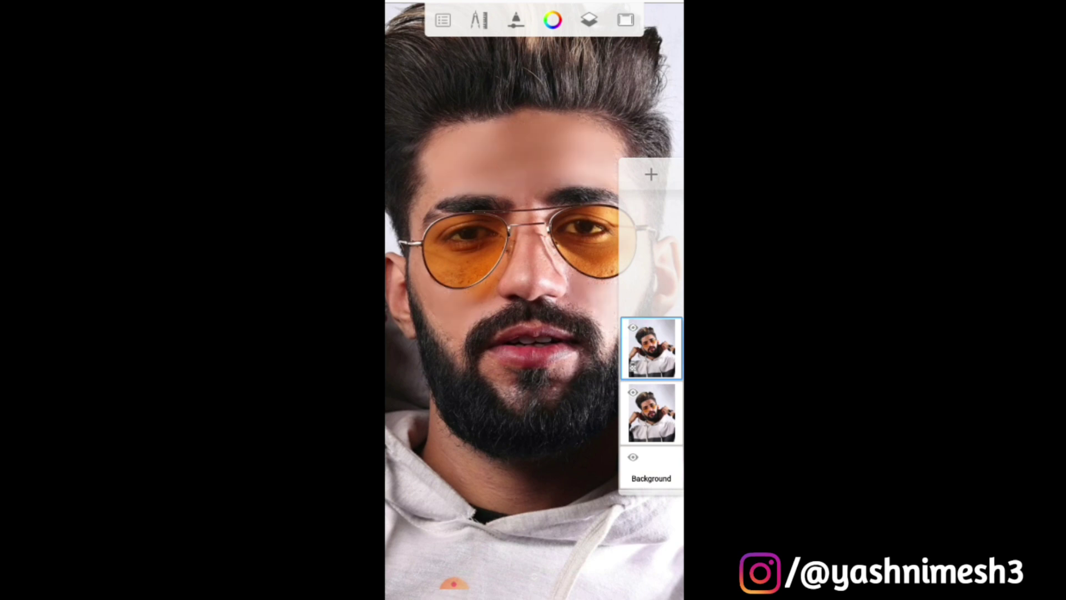
Zoom in to inspect the smoothed skin below the lower lip
{"action": "scroll", "coordinate": [534, 300], "scroll_direction": "up", "scroll_amount": 1}
{"action": "scroll", "coordinate": [533, 300], "scroll_direction": "up", "scroll_amount": 2}
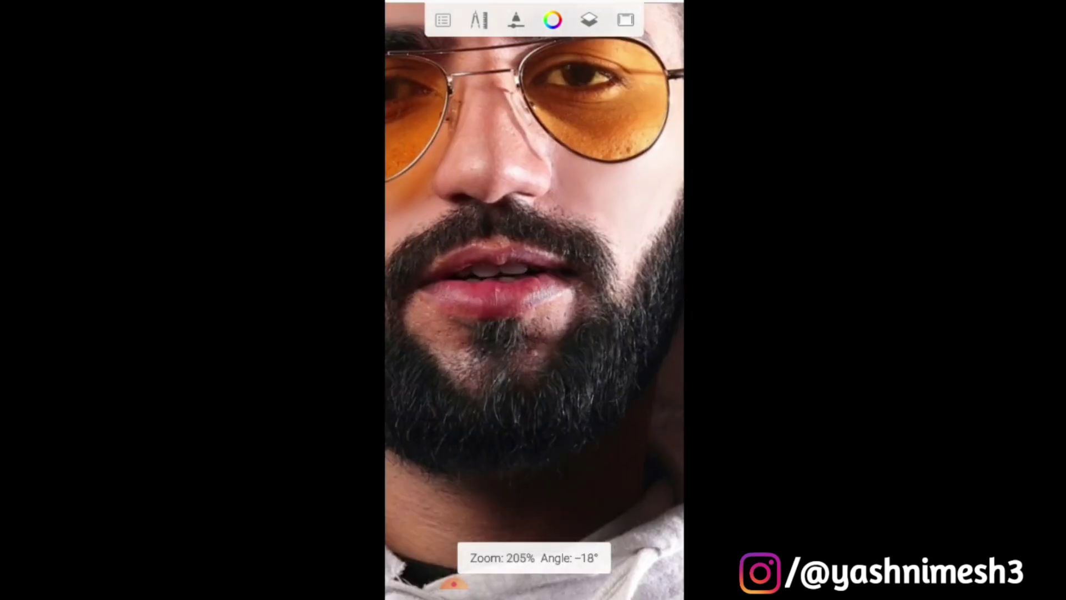
{"action": "scroll", "coordinate": [535, 300], "scroll_direction": "up", "scroll_amount": 2}
{"action": "scroll", "coordinate": [555, 278], "scroll_direction": "up", "scroll_amount": 3}
{"action": "scroll", "coordinate": [556, 278], "scroll_direction": "up", "scroll_amount": 1}
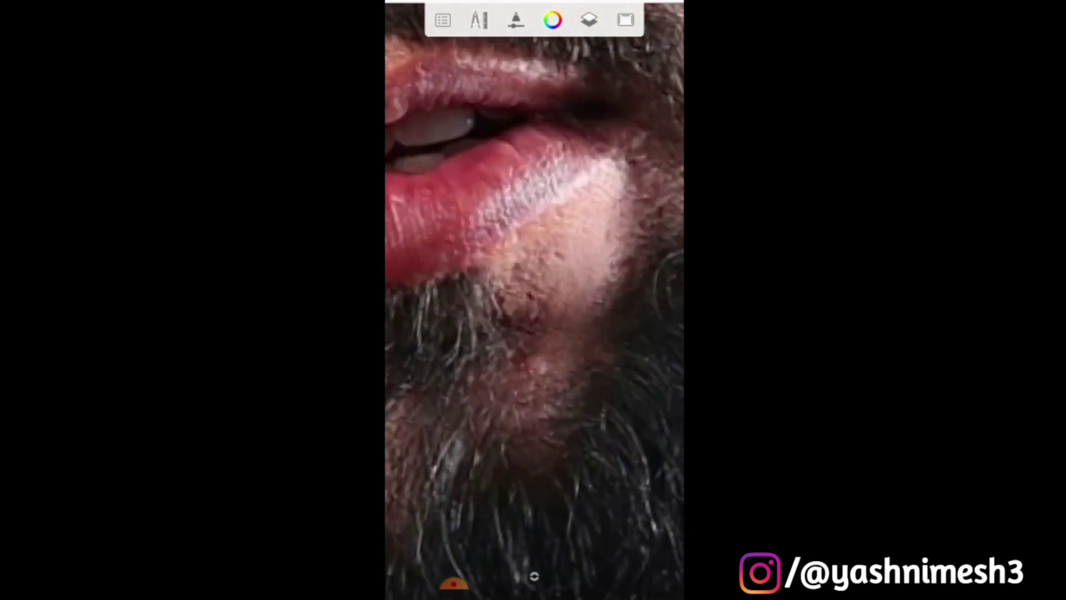
{"action": "scroll", "coordinate": [534, 300], "scroll_direction": "down", "scroll_amount": 3}
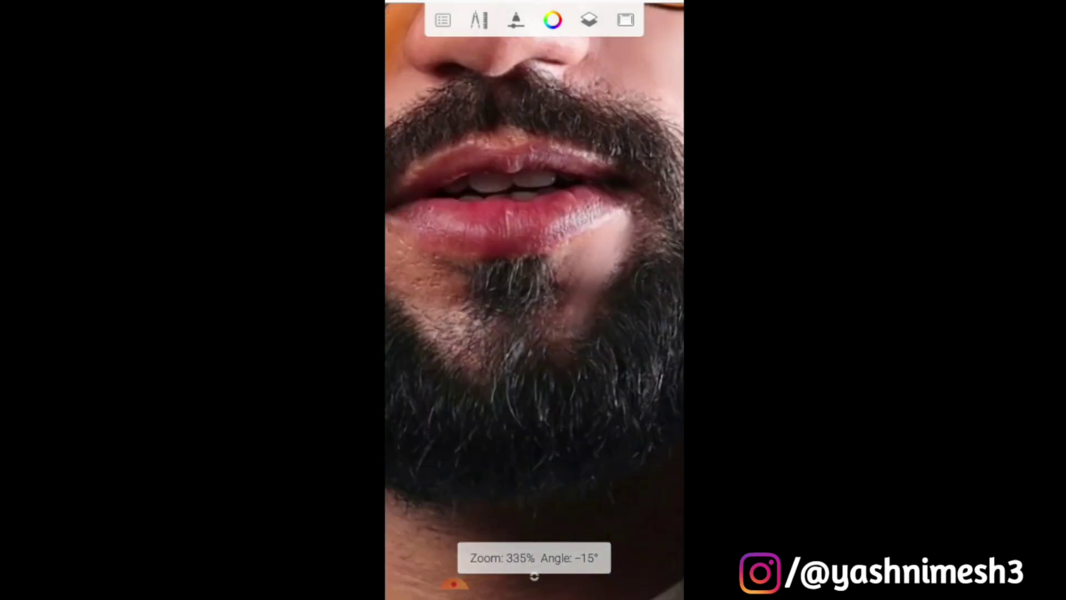
{"action": "scroll", "coordinate": [534, 300], "scroll_direction": "down", "scroll_amount": 1}
{"action": "scroll", "coordinate": [534, 300], "scroll_direction": "up", "scroll_amount": 4}
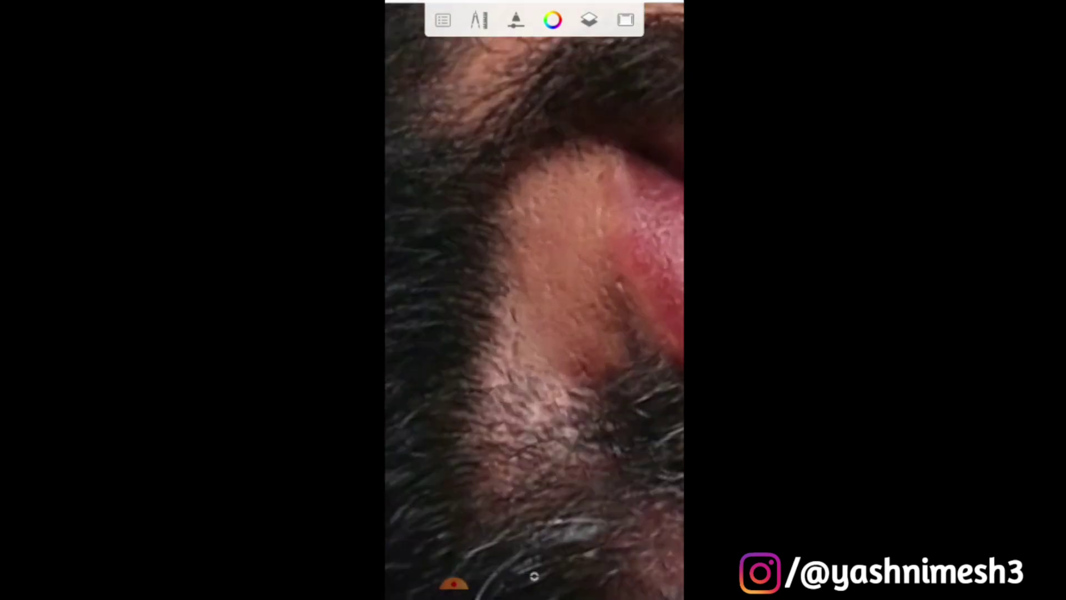
{"action": "scroll", "coordinate": [534, 300], "scroll_direction": "down", "scroll_amount": 1}
{"action": "scroll", "coordinate": [534, 300], "scroll_direction": "down", "scroll_amount": 1}
{"action": "scroll", "coordinate": [535, 300], "scroll_direction": "down", "scroll_amount": 4}
{"action": "scroll", "coordinate": [534, 300], "scroll_direction": "down", "scroll_amount": 3}
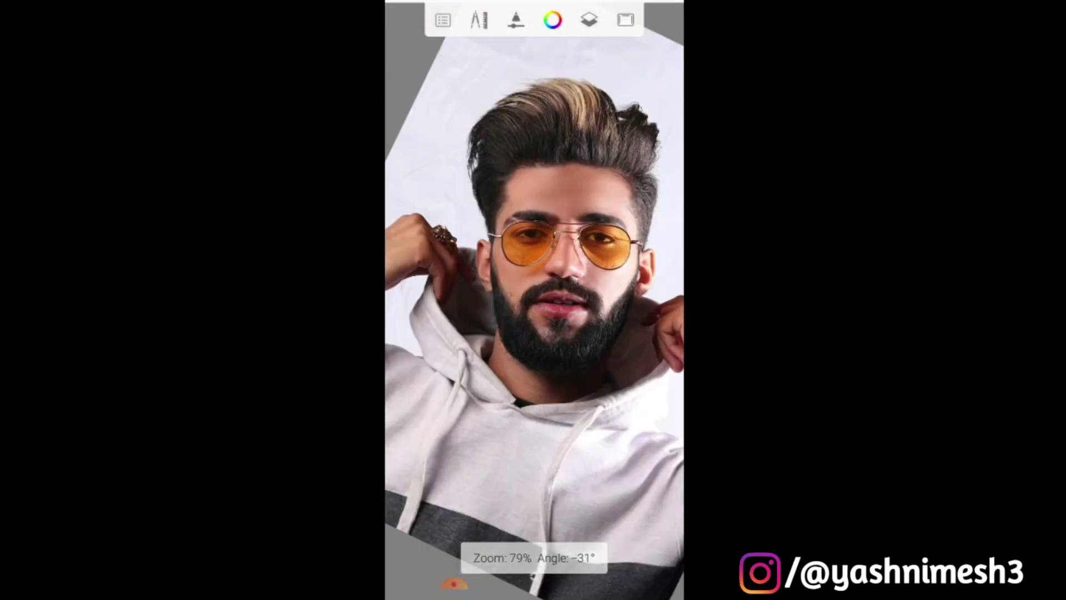
Hide the smoothed top layer to compare with the original skin
{"action": "scroll", "coordinate": [534, 300], "scroll_direction": "up", "scroll_amount": 2}
{"action": "scroll", "coordinate": [534, 300], "scroll_direction": "up", "scroll_amount": 2}
{"action": "scroll", "coordinate": [534, 300], "scroll_direction": "up", "scroll_amount": 3}
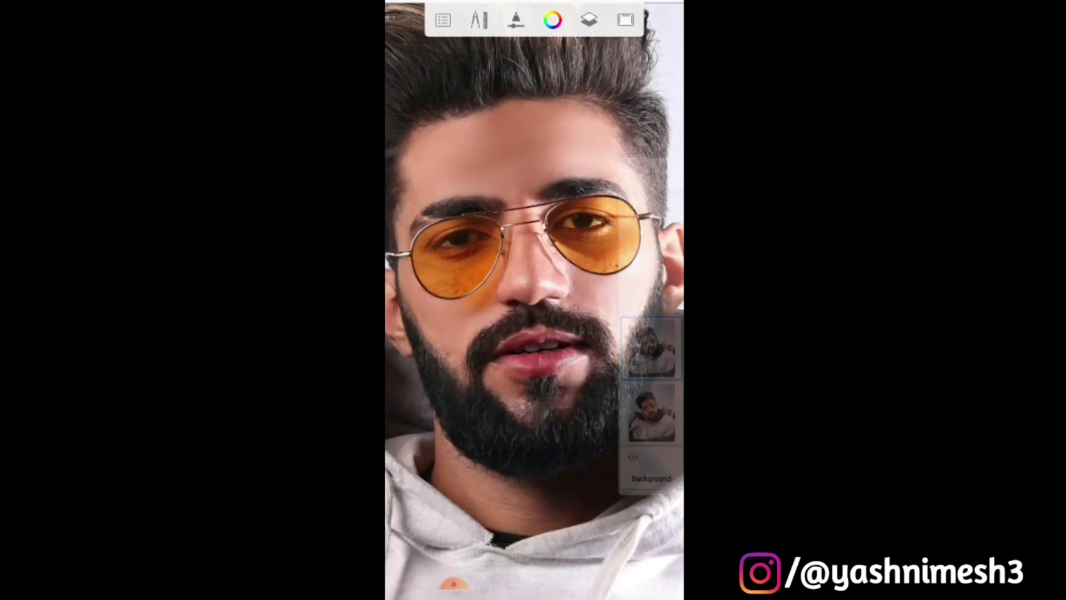
{"action": "left_click", "coordinate": [632, 327]}
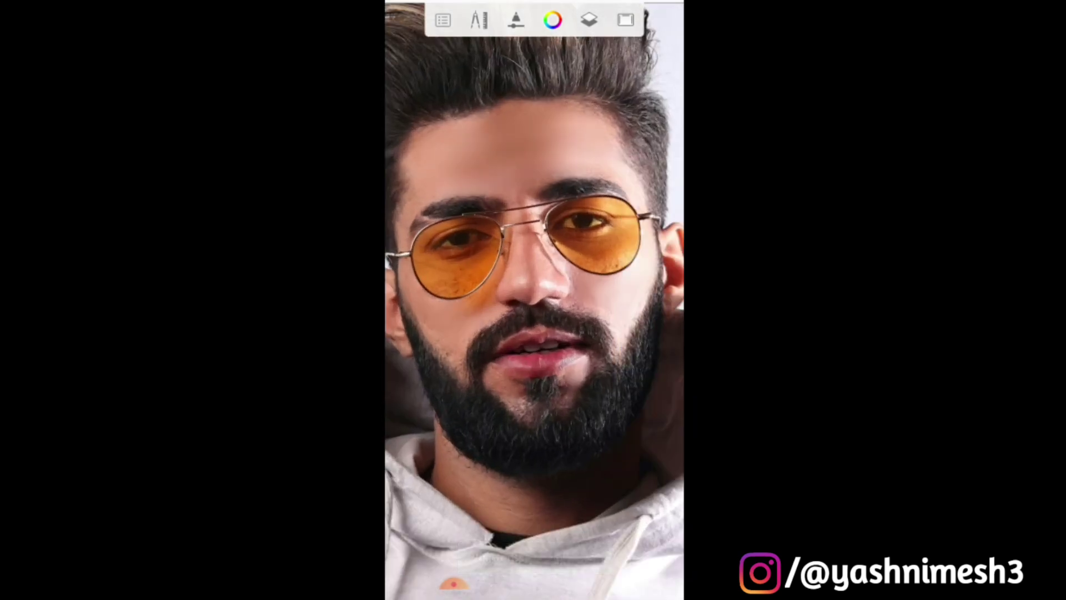
{"action": "scroll", "coordinate": [533, 300], "scroll_direction": "up", "scroll_amount": 2}
Zoom and rotate around the orange lens rim, smudging the adjacent skin
{"action": "scroll", "coordinate": [534, 300], "scroll_direction": "up", "scroll_amount": 2}
{"action": "scroll", "coordinate": [533, 300], "scroll_direction": "up", "scroll_amount": 3}
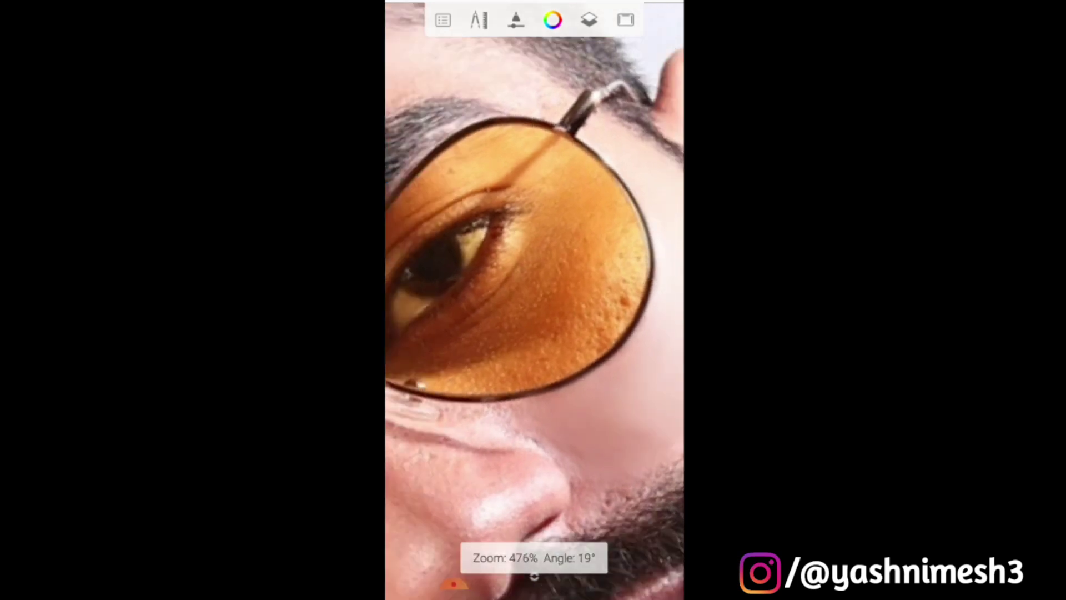
{"action": "scroll", "coordinate": [535, 300], "scroll_direction": "up", "scroll_amount": 3}
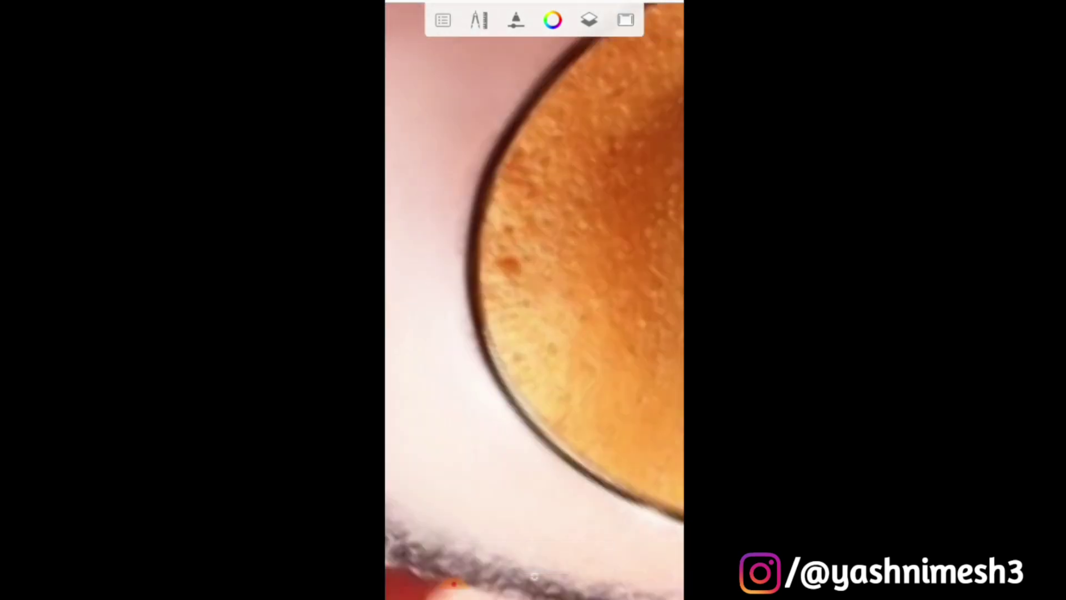
{"action": "scroll", "coordinate": [534, 301], "scroll_direction": "up", "scroll_amount": 1}
{"action": "scroll", "coordinate": [534, 300], "scroll_direction": "down", "scroll_amount": 1}
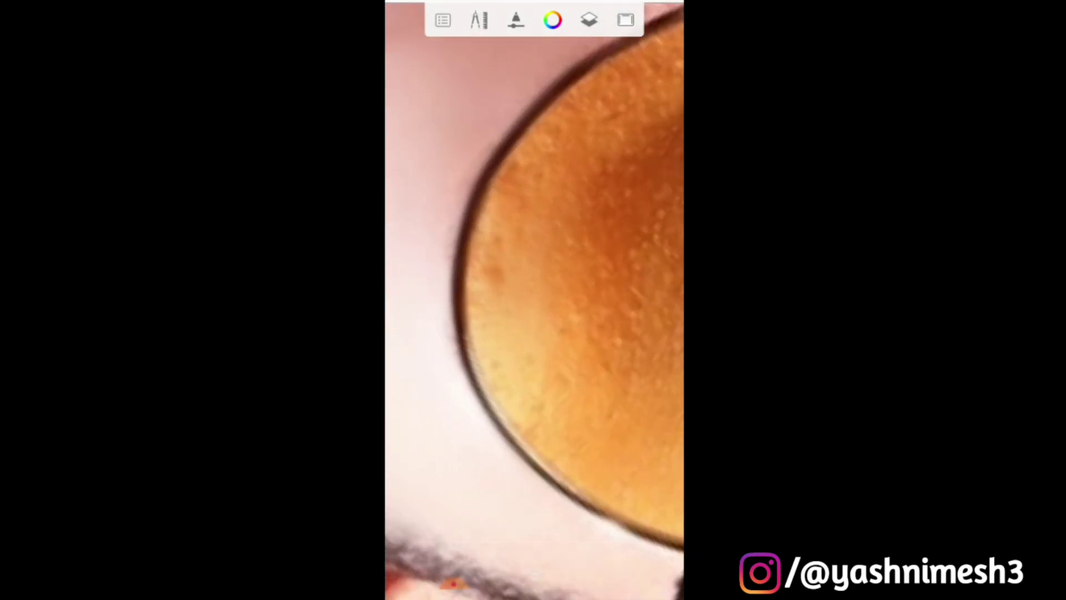
{"action": "scroll", "coordinate": [533, 300], "scroll_direction": "up", "scroll_amount": 1}
{"action": "scroll", "coordinate": [534, 300], "scroll_direction": "down", "scroll_amount": 3}
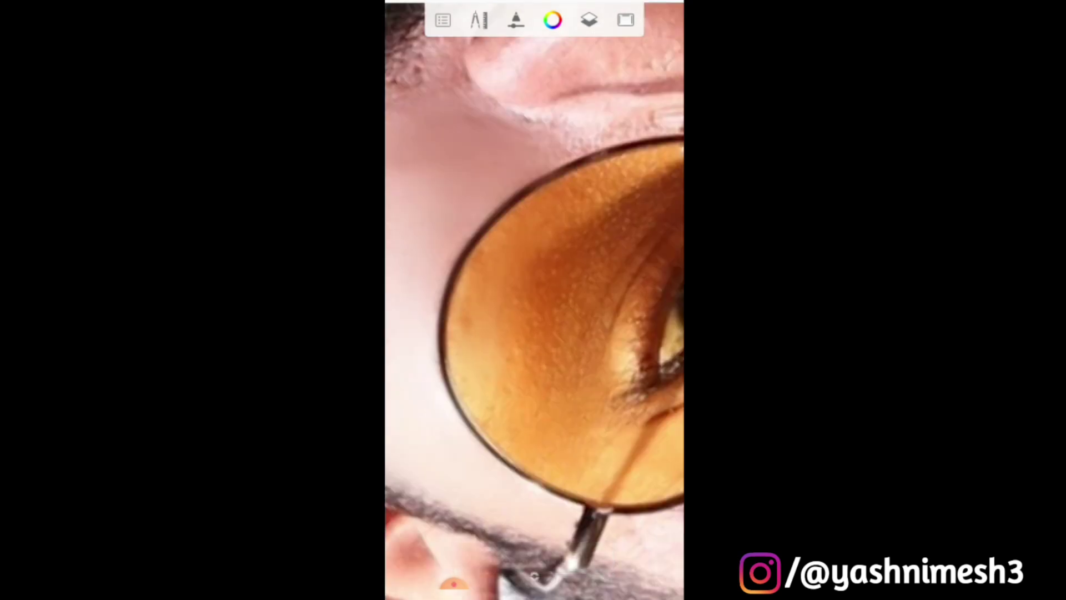
{"action": "scroll", "coordinate": [534, 301], "scroll_direction": "up", "scroll_amount": 2}
{"action": "scroll", "coordinate": [534, 299], "scroll_direction": "down", "scroll_amount": 1}
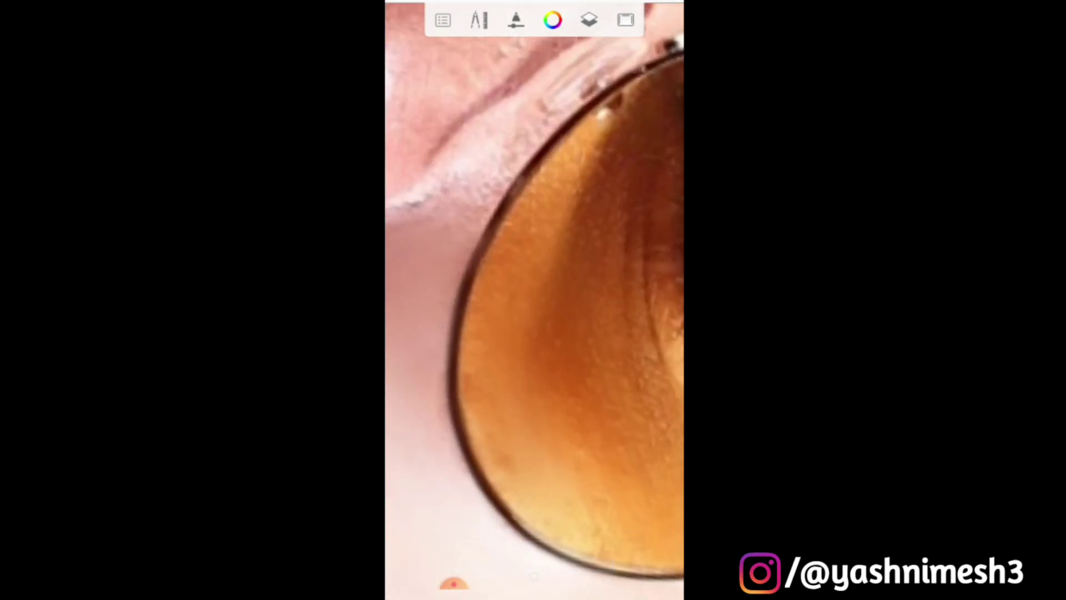
{"action": "scroll", "coordinate": [535, 300], "scroll_direction": "down", "scroll_amount": 2}
{"action": "scroll", "coordinate": [534, 299], "scroll_direction": "up", "scroll_amount": 3}
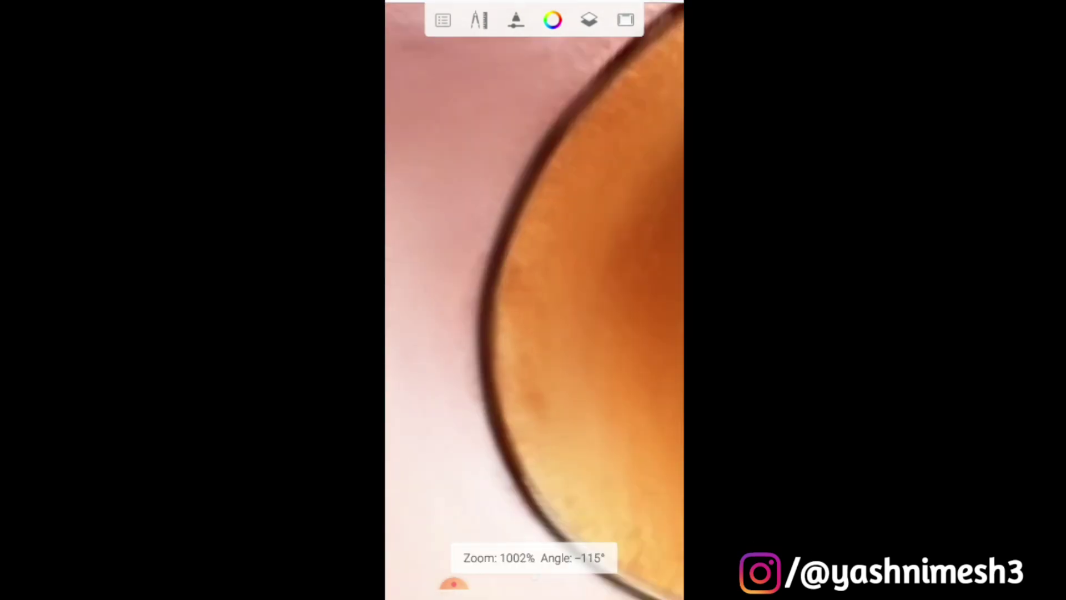
{"action": "scroll", "coordinate": [534, 300], "scroll_direction": "down", "scroll_amount": 3}
{"action": "scroll", "coordinate": [535, 300], "scroll_direction": "down", "scroll_amount": 5}
{"action": "scroll", "coordinate": [534, 300], "scroll_direction": "up", "scroll_amount": 3}
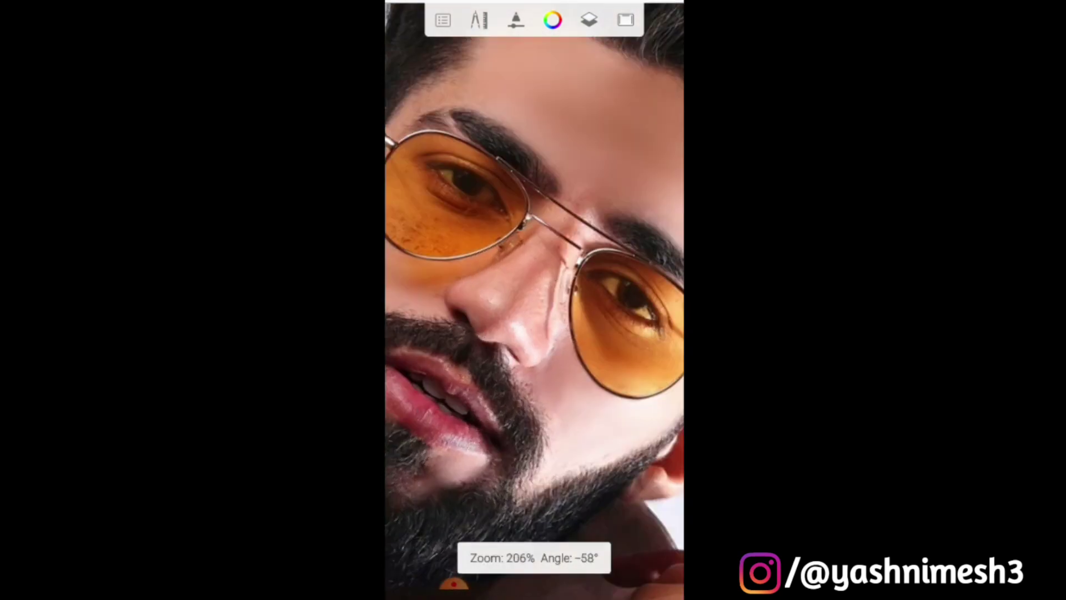
Finish blending the skin seen through the lens and return to the full portrait
{"action": "scroll", "coordinate": [534, 300], "scroll_direction": "down", "scroll_amount": 1}
{"action": "scroll", "coordinate": [534, 299], "scroll_direction": "up", "scroll_amount": 3}
{"action": "scroll", "coordinate": [534, 300], "scroll_direction": "up", "scroll_amount": 2}
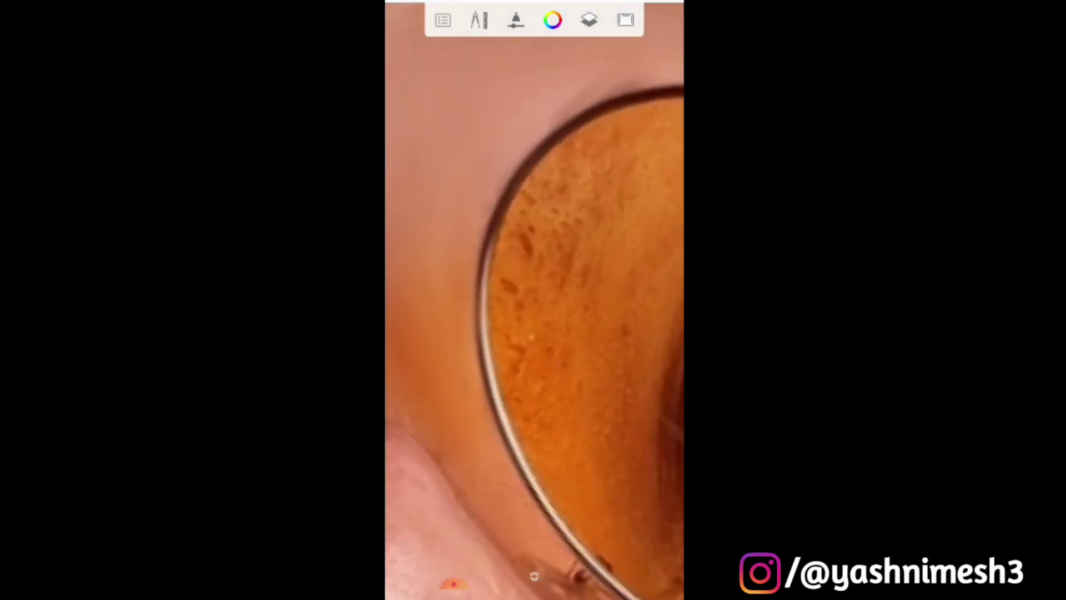
{"action": "scroll", "coordinate": [534, 300], "scroll_direction": "up", "scroll_amount": 1}
{"action": "scroll", "coordinate": [534, 299], "scroll_direction": "up", "scroll_amount": 3}
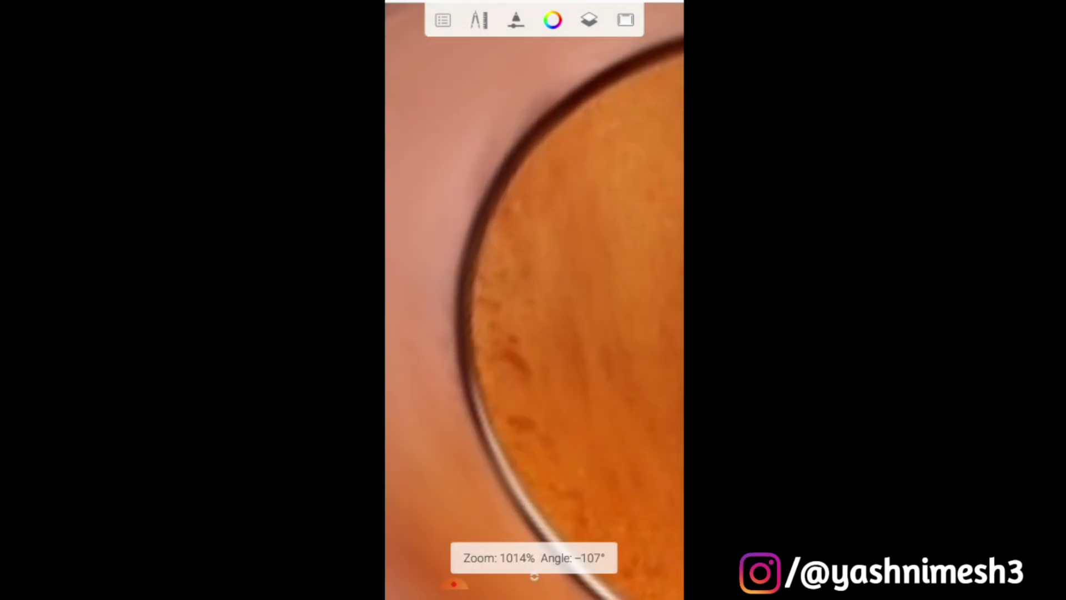
{"action": "scroll", "coordinate": [534, 300], "scroll_direction": "down", "scroll_amount": 1}
{"action": "scroll", "coordinate": [534, 300], "scroll_direction": "up", "scroll_amount": 1}
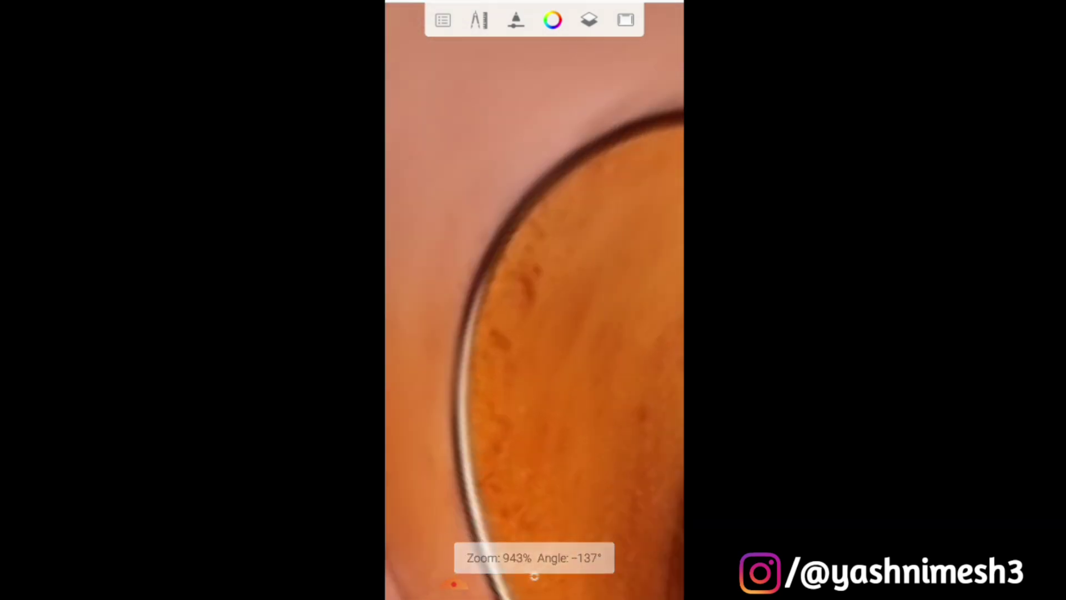
{"action": "scroll", "coordinate": [534, 299], "scroll_direction": "down", "scroll_amount": 1}
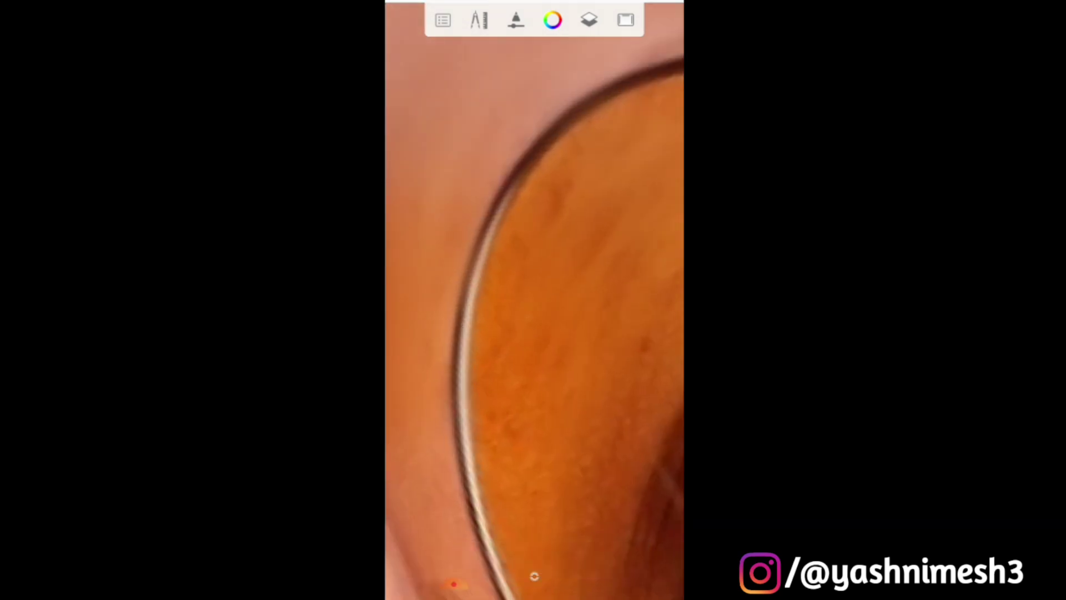
{"action": "scroll", "coordinate": [534, 300], "scroll_direction": "down", "scroll_amount": 2}
{"action": "scroll", "coordinate": [534, 300], "scroll_direction": "up", "scroll_amount": 2}
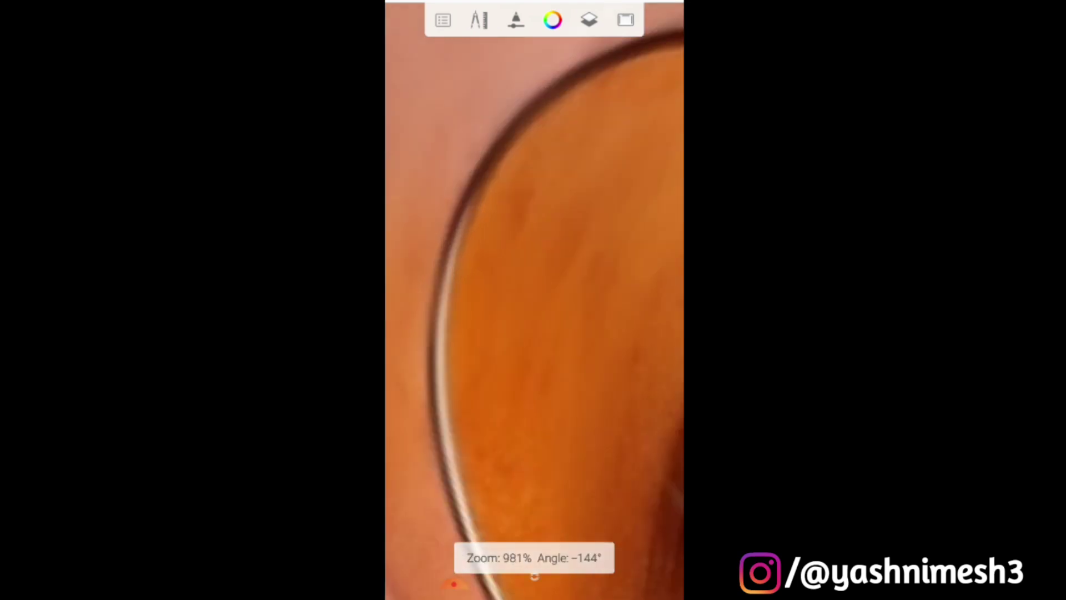
{"action": "scroll", "coordinate": [534, 299], "scroll_direction": "down", "scroll_amount": 3}
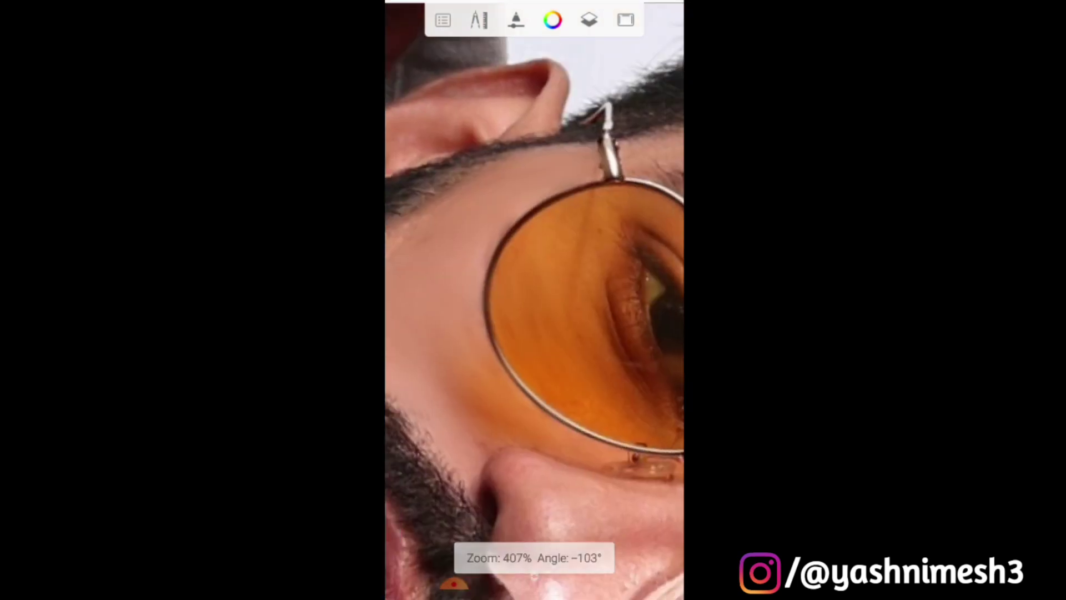
{"action": "scroll", "coordinate": [534, 300], "scroll_direction": "down", "scroll_amount": 2}
{"action": "scroll", "coordinate": [534, 300], "scroll_direction": "down", "scroll_amount": 2}
{"action": "scroll", "coordinate": [533, 301], "scroll_direction": "down", "scroll_amount": 2}
Check the Smudge Round Bristle Brush is at size 10.5, flow 3%, strength 1%
{"action": "scroll", "coordinate": [533, 300], "scroll_direction": "down", "scroll_amount": 1}
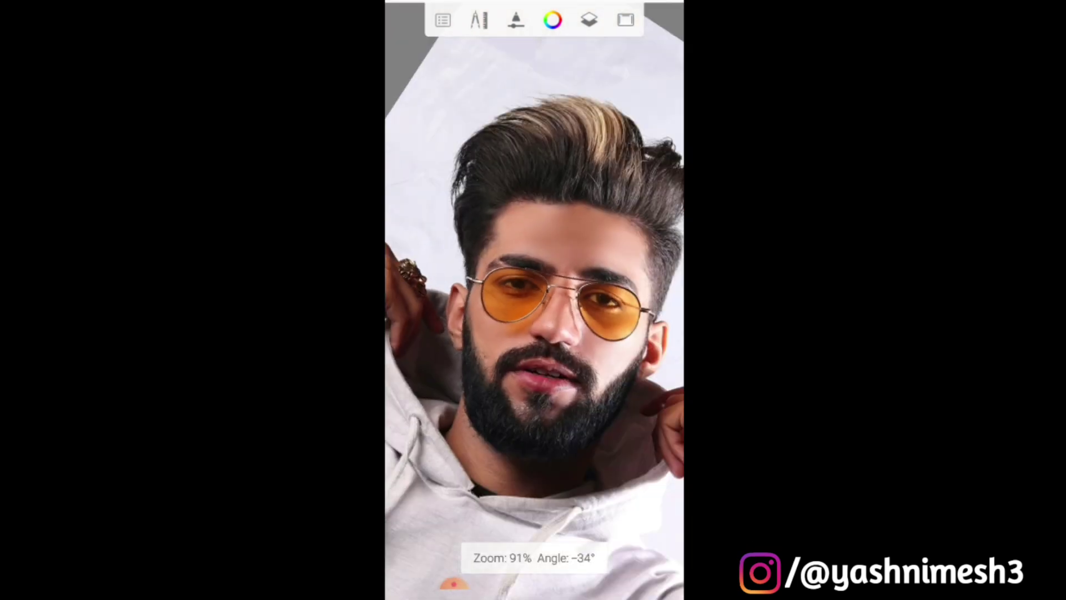
{"action": "scroll", "coordinate": [534, 300], "scroll_direction": "up", "scroll_amount": 1}
{"action": "scroll", "coordinate": [534, 300], "scroll_direction": "up", "scroll_amount": 2}
{"action": "scroll", "coordinate": [533, 300], "scroll_direction": "up", "scroll_amount": 1}
{"action": "scroll", "coordinate": [534, 301], "scroll_direction": "up", "scroll_amount": 1}
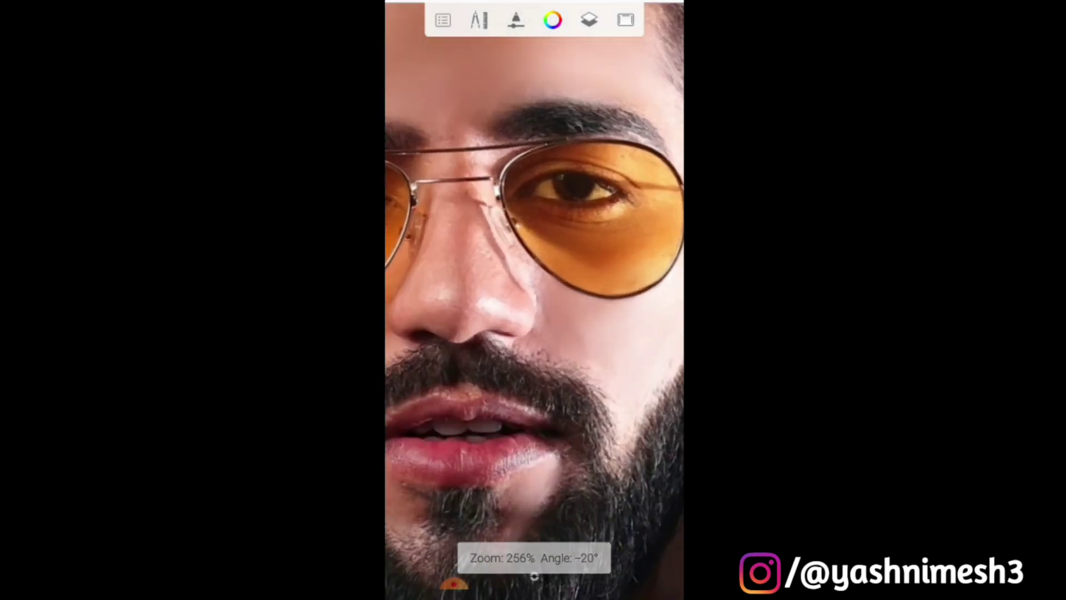
{"action": "scroll", "coordinate": [534, 300], "scroll_direction": "up", "scroll_amount": 2}
{"action": "scroll", "coordinate": [534, 300], "scroll_direction": "down", "scroll_amount": 1}
{"action": "scroll", "coordinate": [534, 300], "scroll_direction": "up", "scroll_amount": 2}
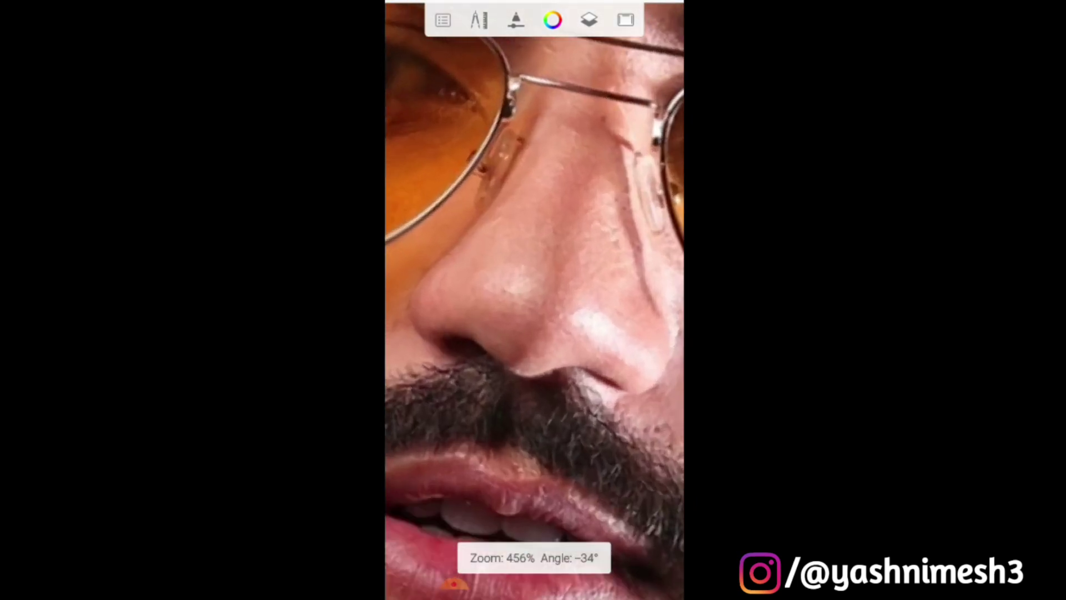
{"action": "left_click", "coordinate": [516, 20]}
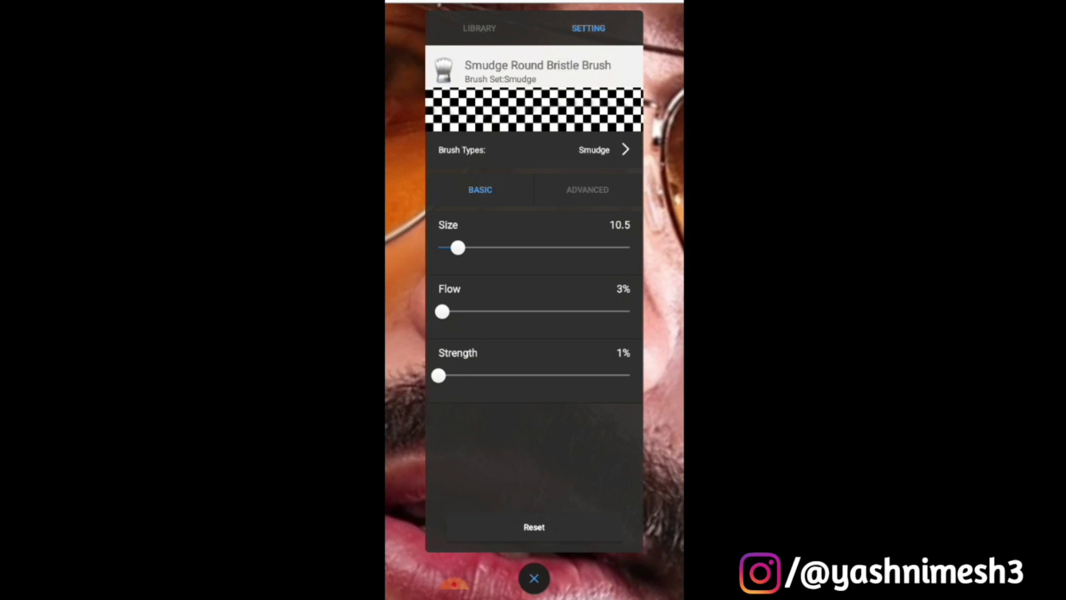
{"action": "left_click", "coordinate": [533, 578]}
Smudge the skin on the nose and around the glasses
{"action": "scroll", "coordinate": [534, 300], "scroll_direction": "up", "scroll_amount": 1}
{"action": "scroll", "coordinate": [534, 300], "scroll_direction": "up", "scroll_amount": 1}
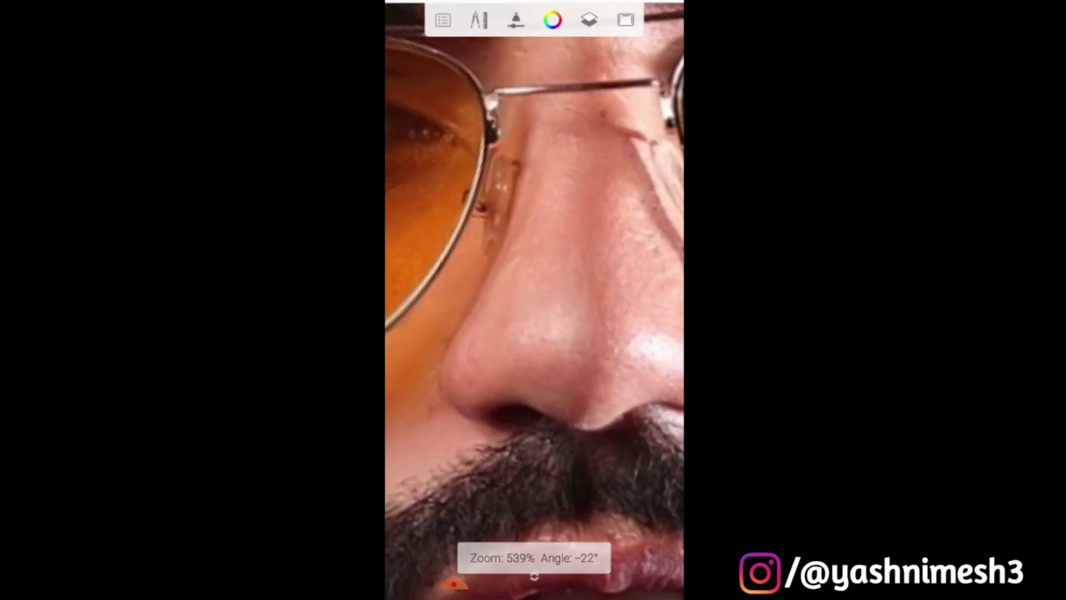
{"action": "scroll", "coordinate": [534, 299], "scroll_direction": "down", "scroll_amount": 1}
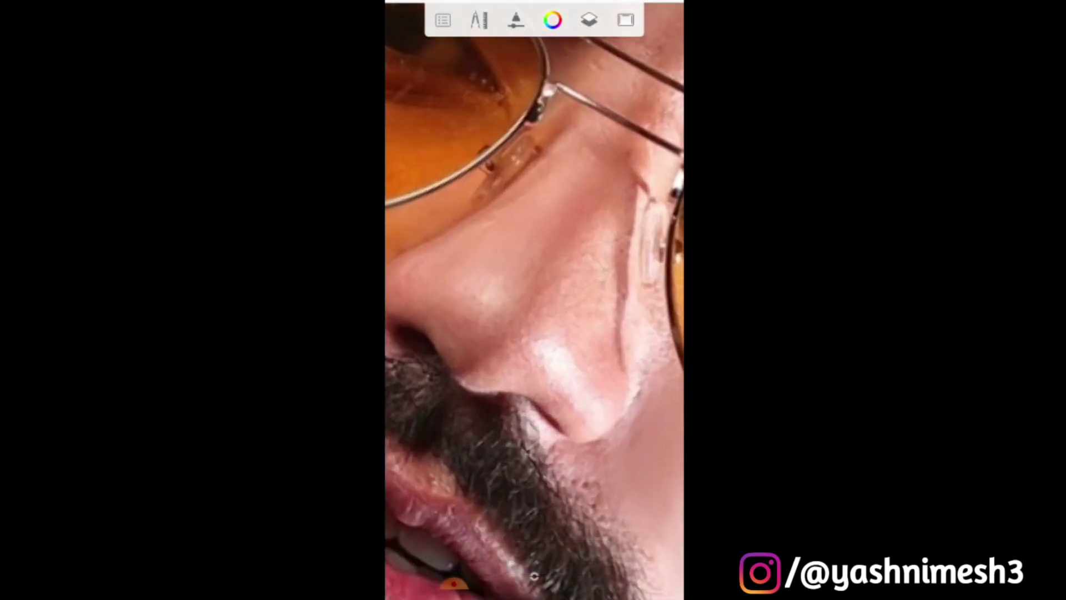
{"action": "scroll", "coordinate": [534, 299], "scroll_direction": "up", "scroll_amount": 1}
{"action": "scroll", "coordinate": [533, 299], "scroll_direction": "up", "scroll_amount": 1}
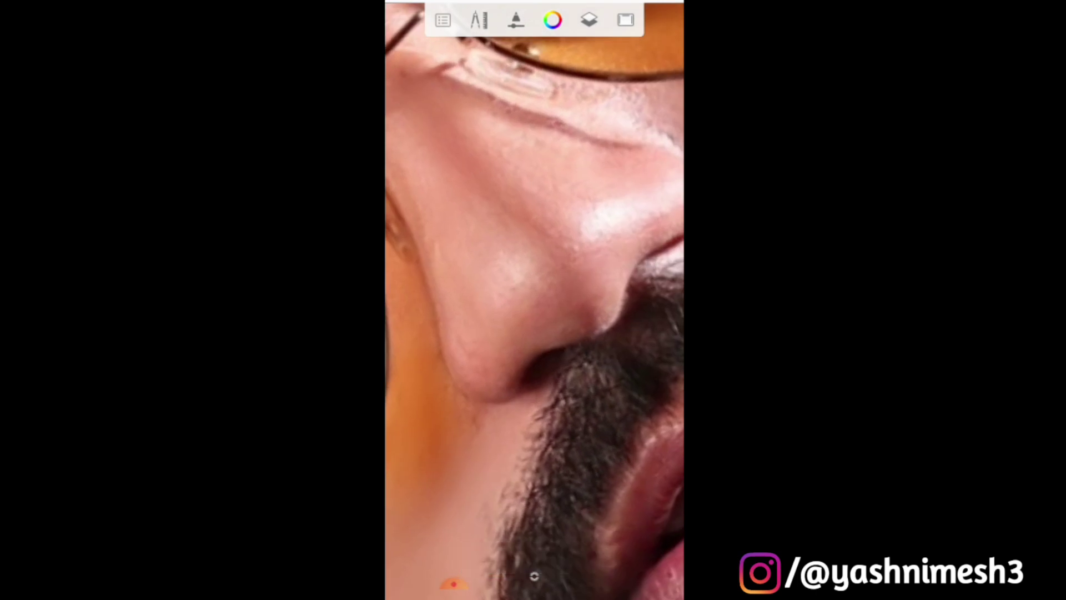
{"action": "scroll", "coordinate": [534, 300], "scroll_direction": "up", "scroll_amount": 1}
{"action": "scroll", "coordinate": [534, 300], "scroll_direction": "down", "scroll_amount": 1}
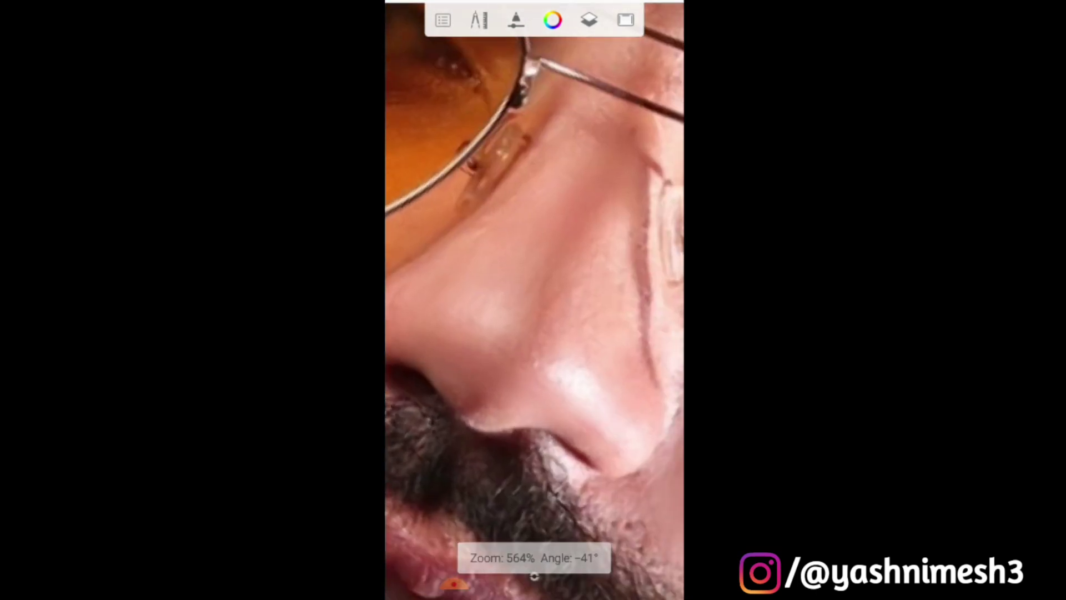
{"action": "scroll", "coordinate": [534, 300], "scroll_direction": "down", "scroll_amount": 1}
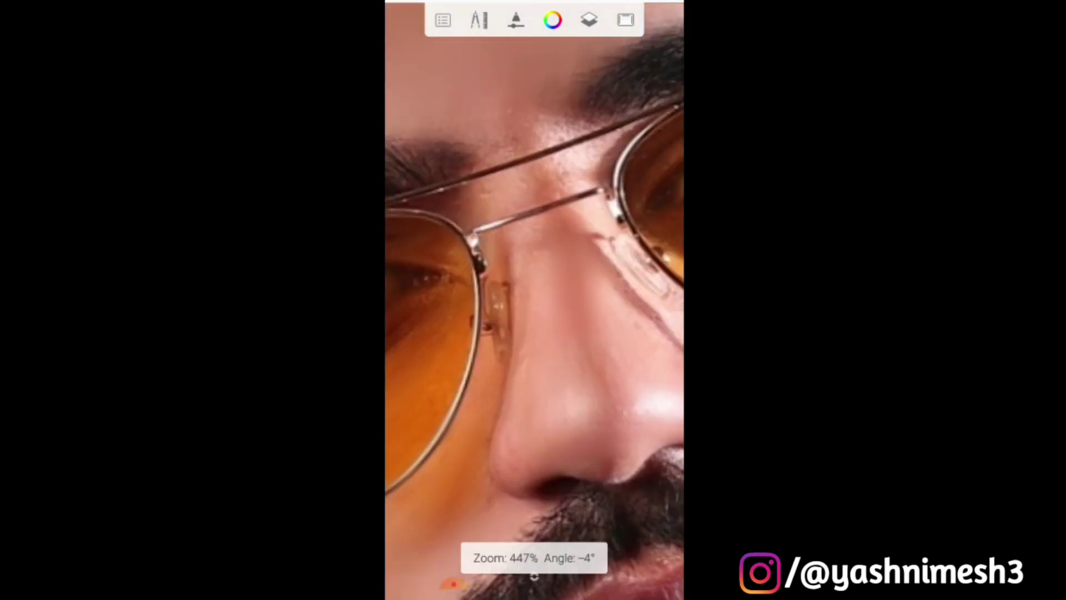
{"action": "scroll", "coordinate": [534, 300], "scroll_direction": "up", "scroll_amount": 2}
{"action": "scroll", "coordinate": [534, 300], "scroll_direction": "up", "scroll_amount": 1}
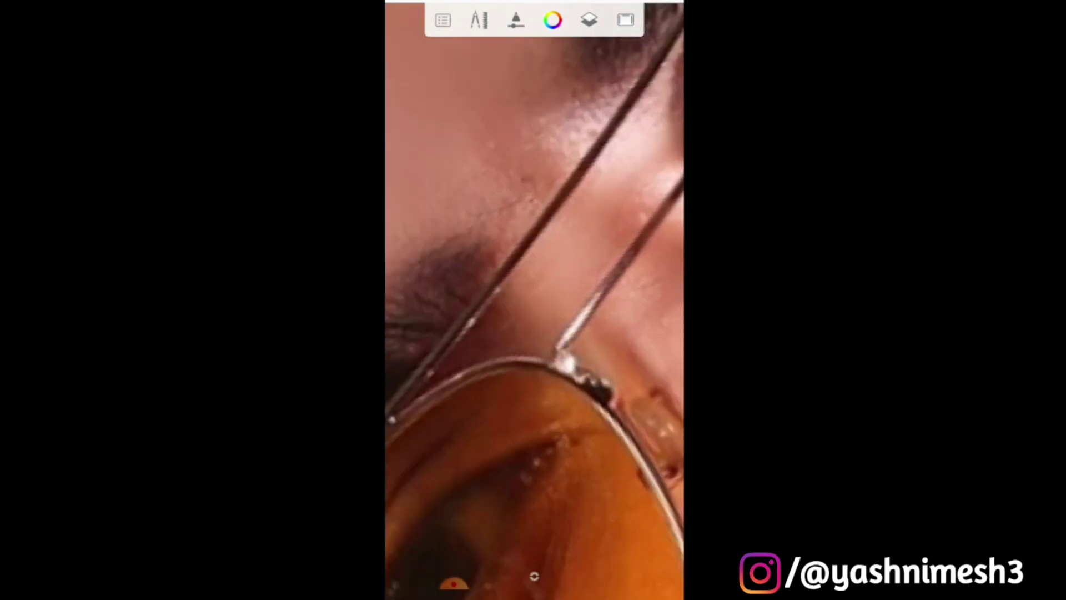
{"action": "scroll", "coordinate": [534, 299], "scroll_direction": "up", "scroll_amount": 1}
{"action": "scroll", "coordinate": [533, 300], "scroll_direction": "down", "scroll_amount": 5}
Zoom in around the ear and smudge the cheek skin beside it
{"action": "scroll", "coordinate": [534, 300], "scroll_direction": "down", "scroll_amount": 2}
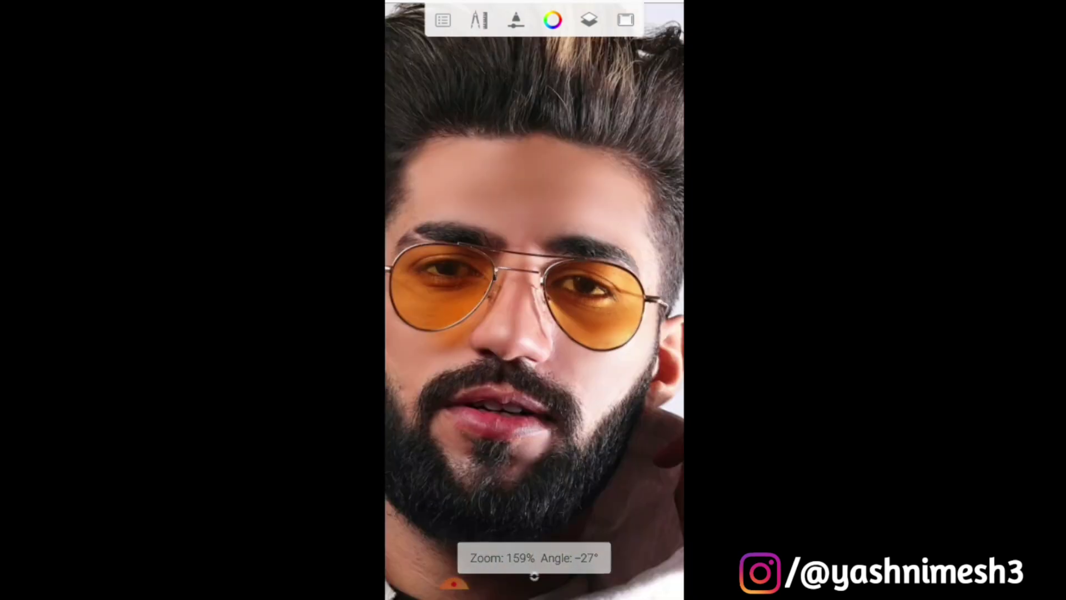
{"action": "scroll", "coordinate": [534, 300], "scroll_direction": "down", "scroll_amount": 1}
{"action": "scroll", "coordinate": [533, 300], "scroll_direction": "down", "scroll_amount": 1}
{"action": "scroll", "coordinate": [534, 299], "scroll_direction": "down", "scroll_amount": 1}
{"action": "scroll", "coordinate": [534, 299], "scroll_direction": "up", "scroll_amount": 2}
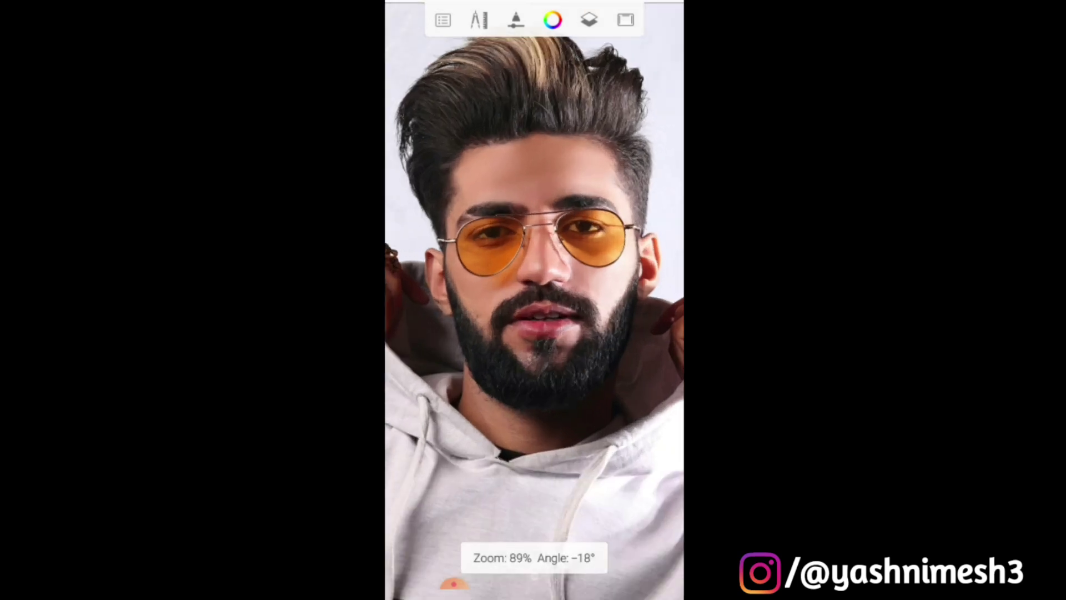
{"action": "scroll", "coordinate": [534, 300], "scroll_direction": "up", "scroll_amount": 2}
{"action": "scroll", "coordinate": [534, 300], "scroll_direction": "up", "scroll_amount": 1}
{"action": "scroll", "coordinate": [534, 300], "scroll_direction": "up", "scroll_amount": 2}
{"action": "scroll", "coordinate": [534, 300], "scroll_direction": "up", "scroll_amount": 2}
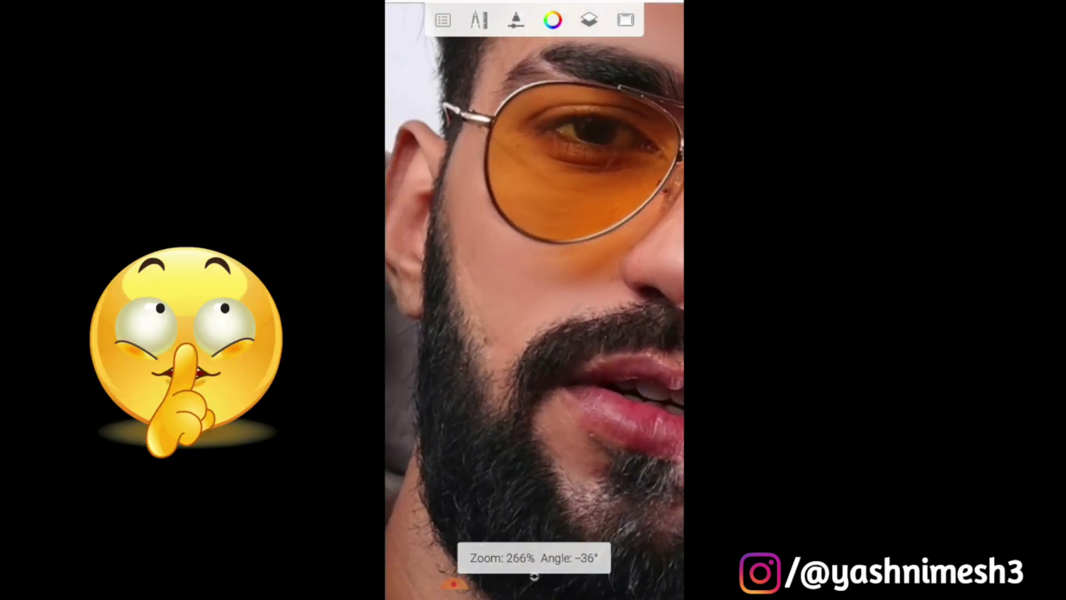
{"action": "scroll", "coordinate": [534, 301], "scroll_direction": "up", "scroll_amount": 1}
{"action": "scroll", "coordinate": [534, 300], "scroll_direction": "up", "scroll_amount": 1}
{"action": "scroll", "coordinate": [534, 300], "scroll_direction": "down", "scroll_amount": 2}
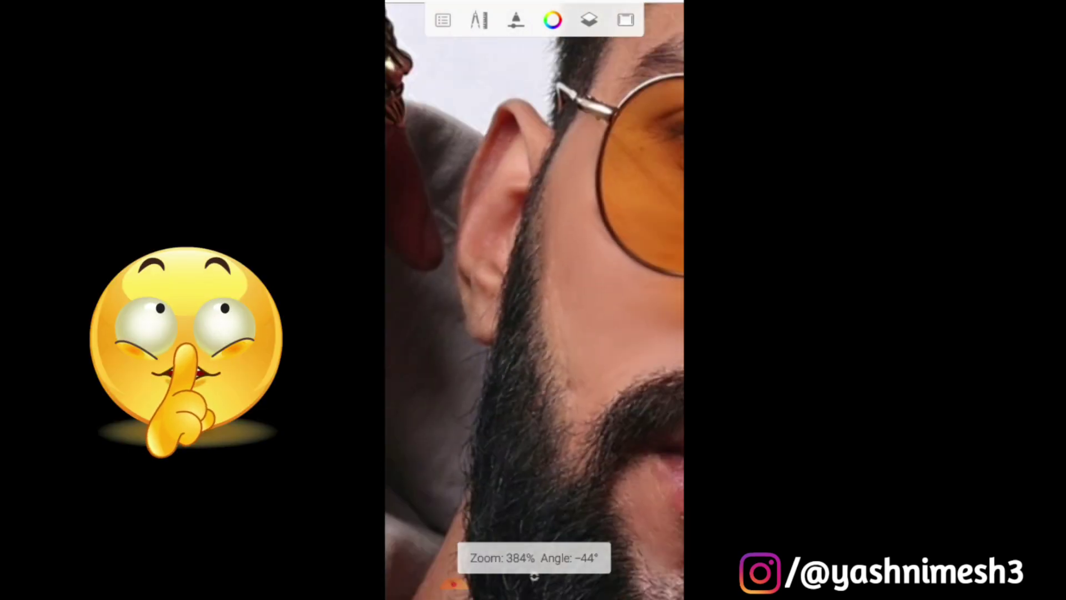
{"action": "scroll", "coordinate": [534, 300], "scroll_direction": "up", "scroll_amount": 1}
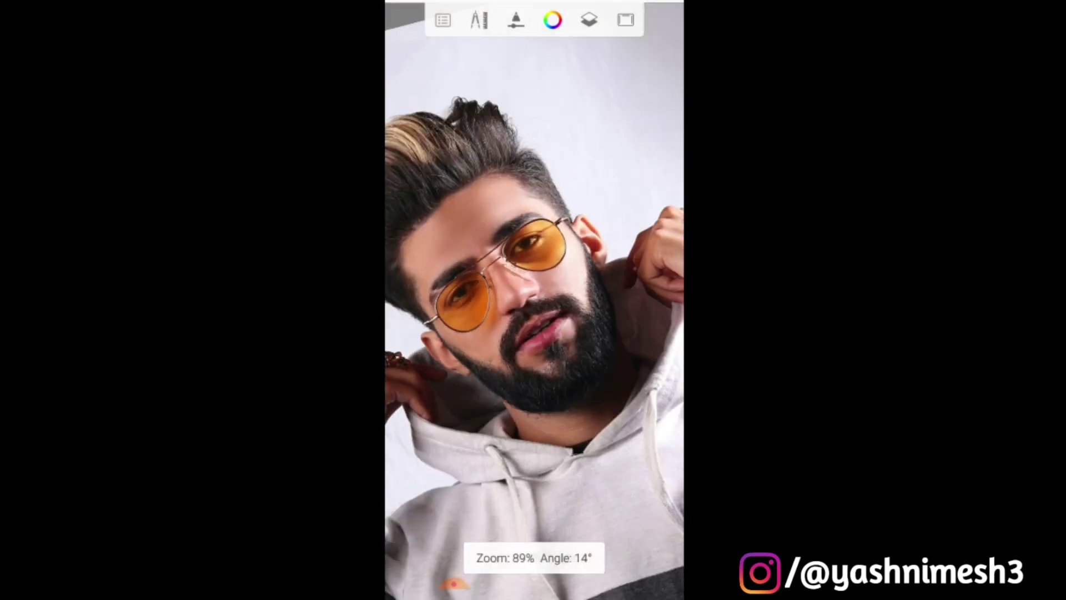
Smooth the skin along the beard edge and zoom back out
{"action": "scroll", "coordinate": [534, 300], "scroll_direction": "up", "scroll_amount": 1}
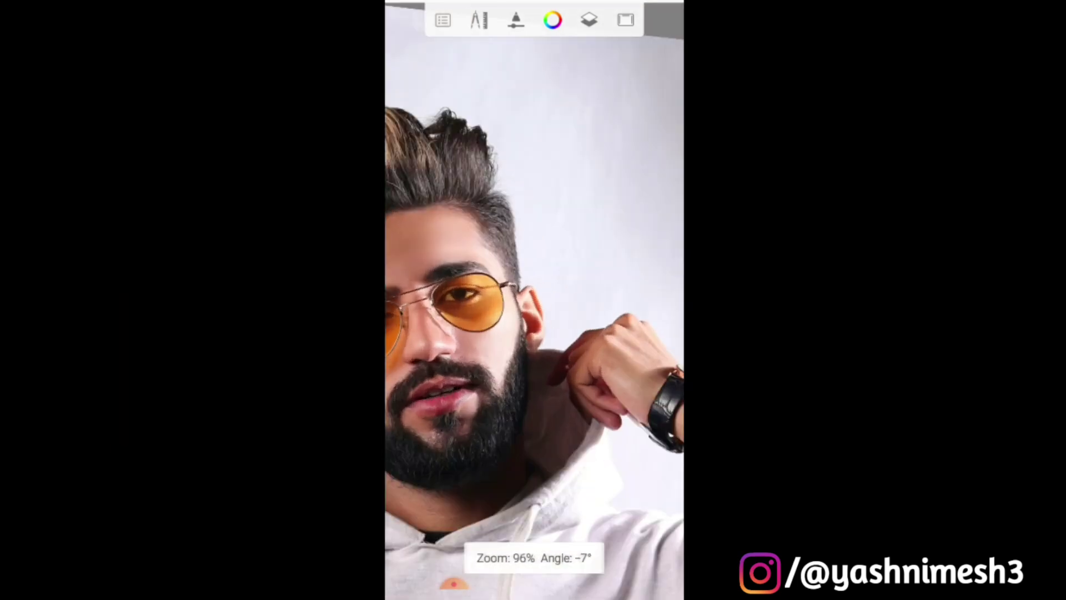
{"action": "scroll", "coordinate": [535, 299], "scroll_direction": "up", "scroll_amount": 5}
{"action": "scroll", "coordinate": [534, 300], "scroll_direction": "up", "scroll_amount": 1}
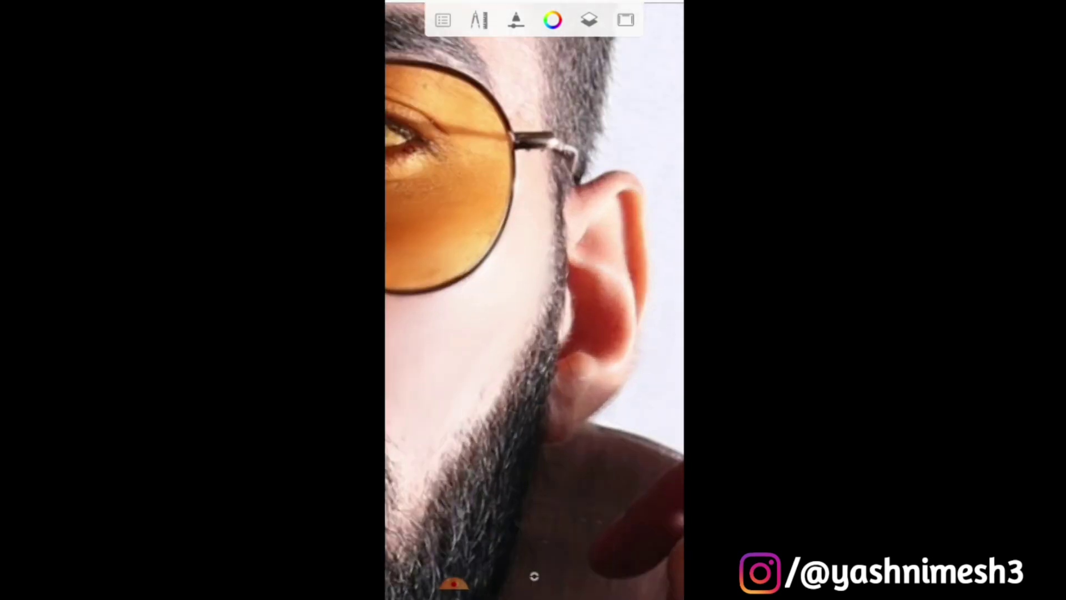
{"action": "scroll", "coordinate": [534, 300], "scroll_direction": "down", "scroll_amount": 5}
{"action": "scroll", "coordinate": [534, 300], "scroll_direction": "down", "scroll_amount": 2}
{"action": "scroll", "coordinate": [534, 300], "scroll_direction": "down", "scroll_amount": 2}
{"action": "scroll", "coordinate": [534, 301], "scroll_direction": "up", "scroll_amount": 2}
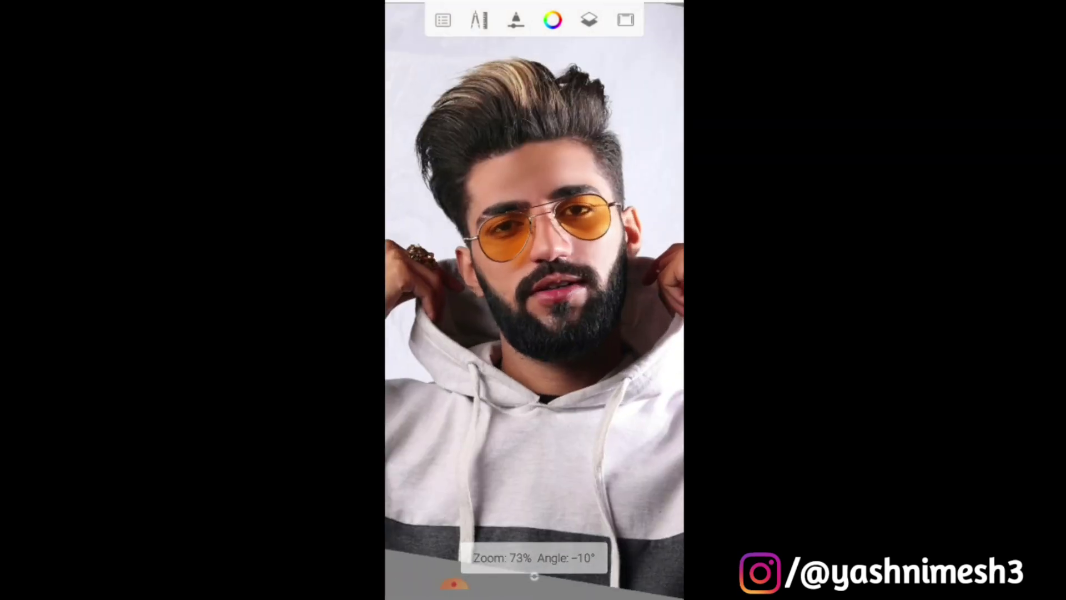
{"action": "scroll", "coordinate": [533, 299], "scroll_direction": "up", "scroll_amount": 2}
{"action": "scroll", "coordinate": [534, 300], "scroll_direction": "up", "scroll_amount": 1}
{"action": "scroll", "coordinate": [534, 300], "scroll_direction": "up", "scroll_amount": 2}
Hide the smoothed top layer, dismiss the 'Current Layer is Hidden' warning, then show it again
{"action": "scroll", "coordinate": [534, 301], "scroll_direction": "up", "scroll_amount": 3}
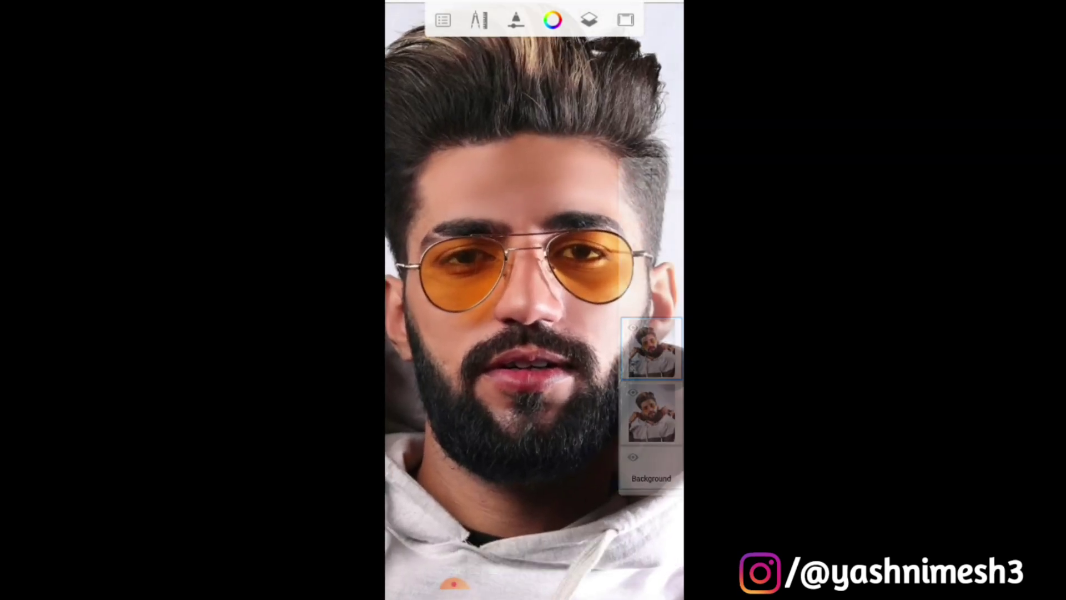
{"action": "left_click", "coordinate": [652, 350]}
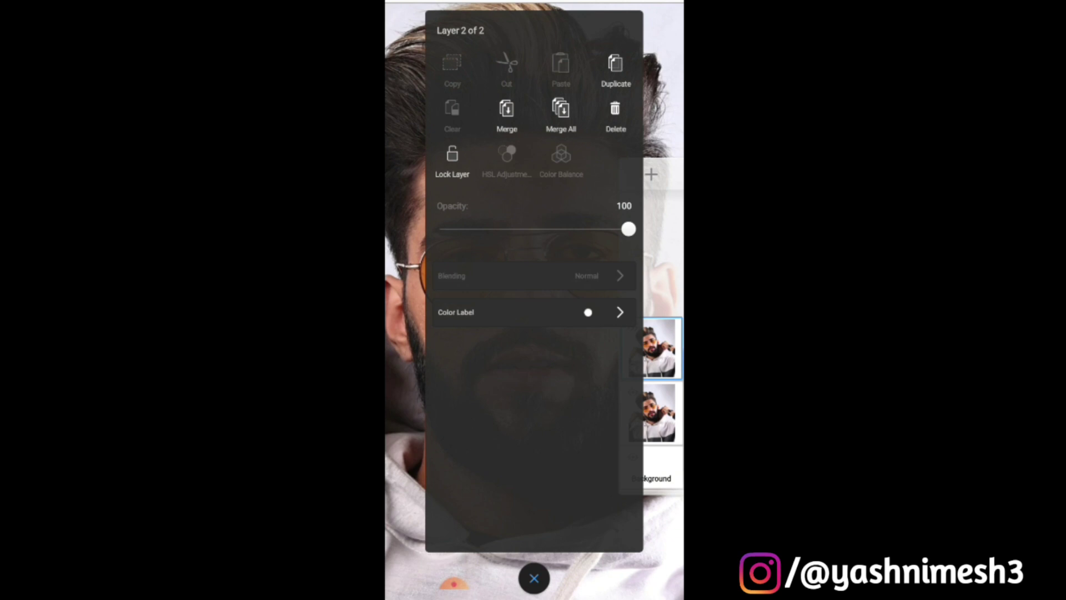
{"action": "left_click", "coordinate": [534, 578]}
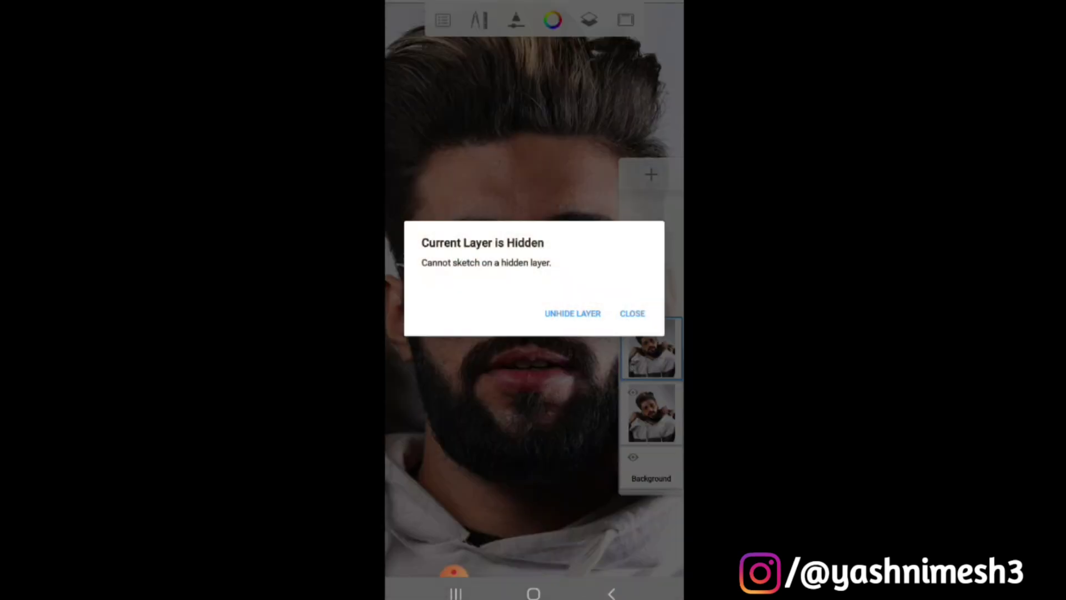
{"action": "left_click", "coordinate": [632, 313]}
{"action": "left_click", "coordinate": [633, 327]}
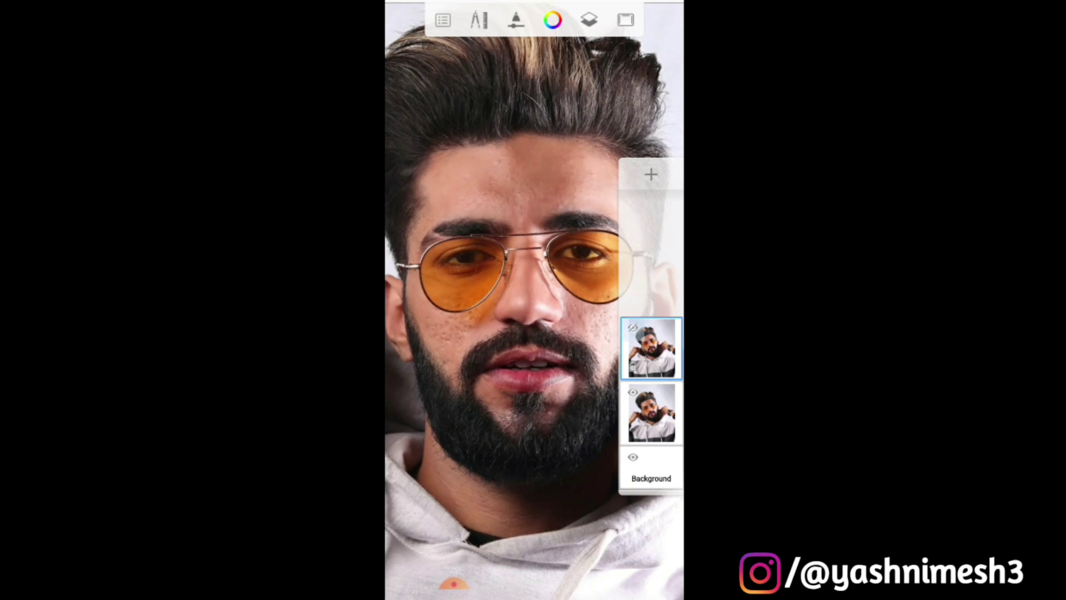
Check the smudge brush settings before working on the neck
{"action": "scroll", "coordinate": [534, 300], "scroll_direction": "down", "scroll_amount": 3}
{"action": "scroll", "coordinate": [534, 300], "scroll_direction": "up", "scroll_amount": 3}
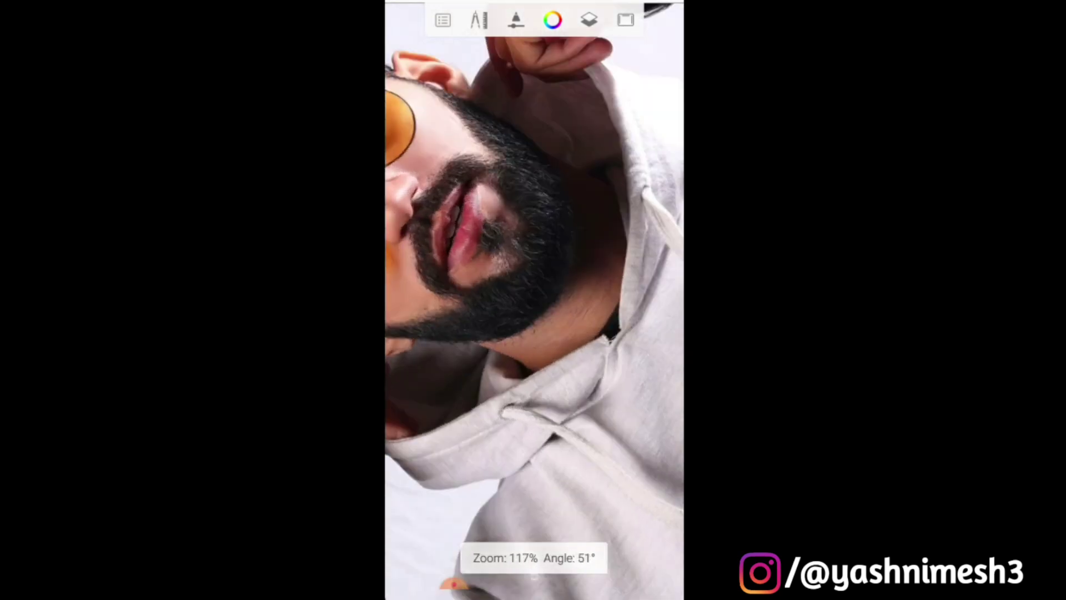
{"action": "scroll", "coordinate": [534, 300], "scroll_direction": "up", "scroll_amount": 3}
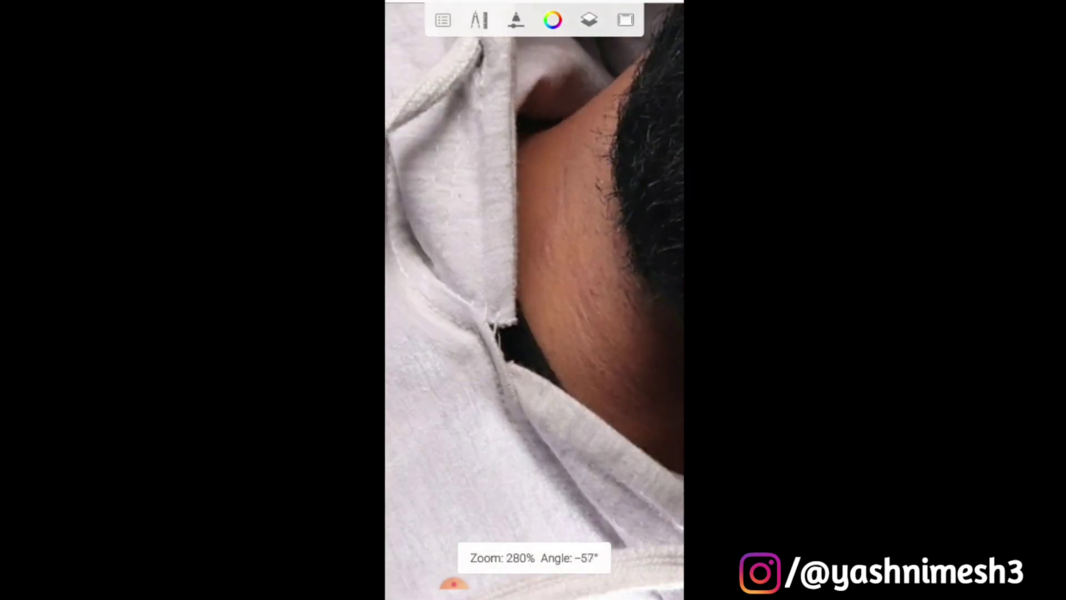
{"action": "left_click", "coordinate": [516, 20]}
{"action": "left_click", "coordinate": [534, 578]}
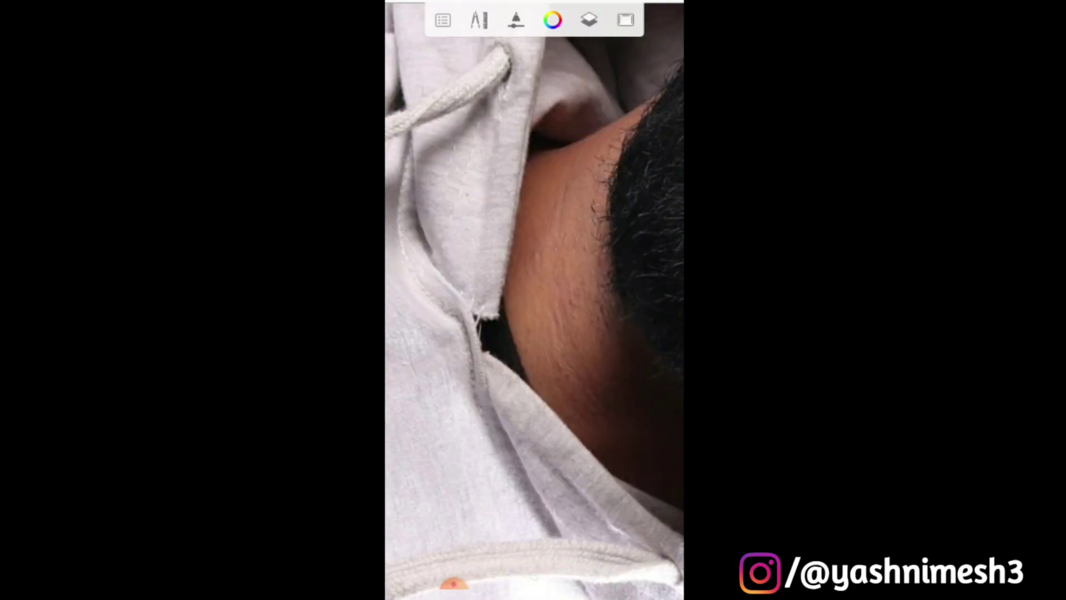
Smudge the neck skin beside the hood smooth, then zoom back out to the full portrait
{"action": "scroll", "coordinate": [534, 300], "scroll_direction": "up", "scroll_amount": 2}
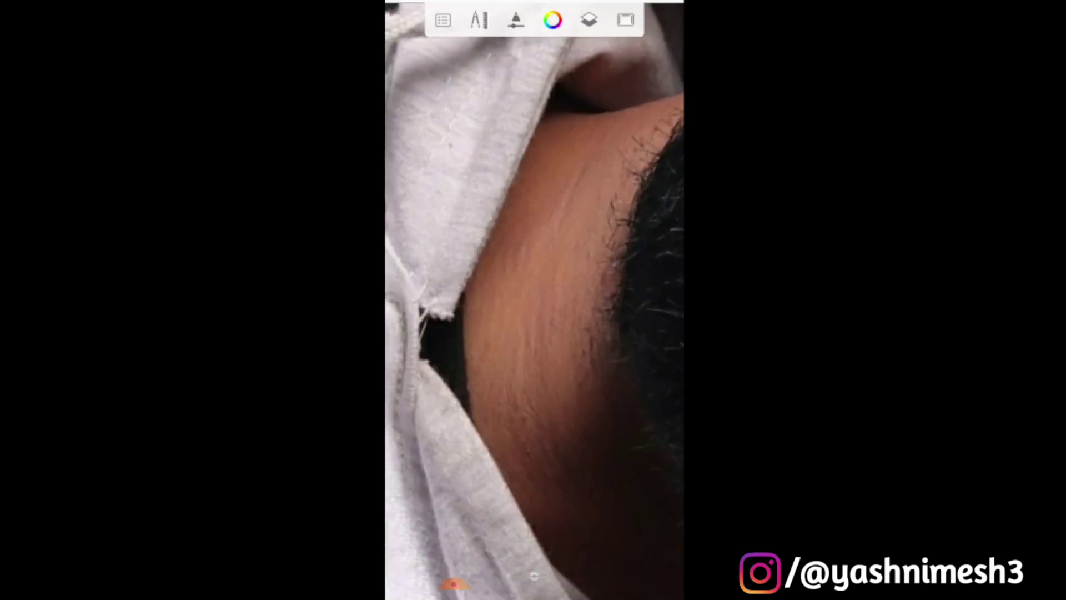
{"action": "scroll", "coordinate": [534, 300], "scroll_direction": "up", "scroll_amount": 1}
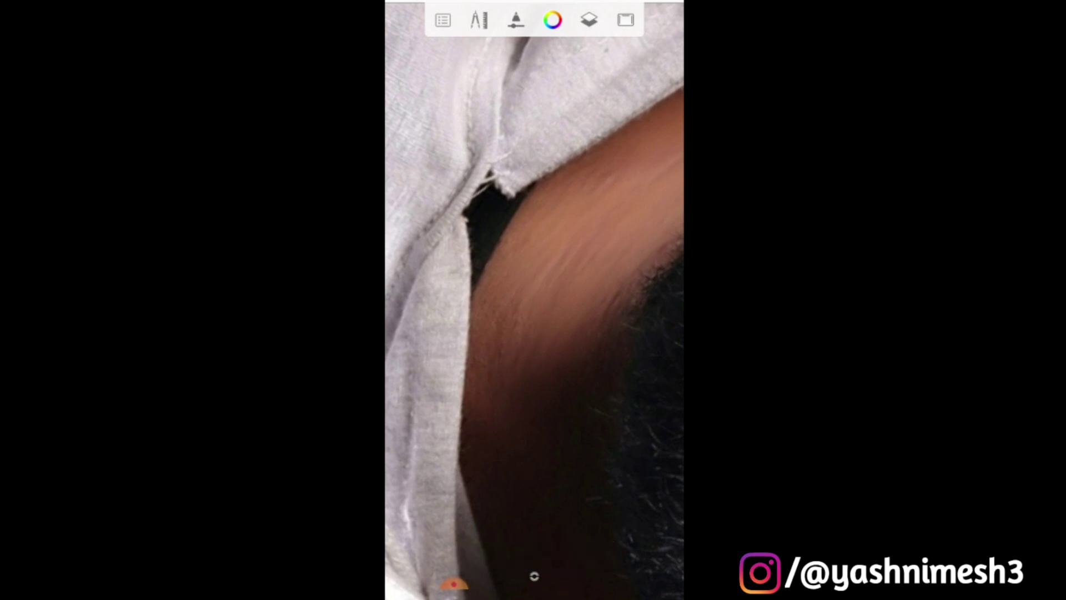
{"action": "scroll", "coordinate": [534, 300], "scroll_direction": "up", "scroll_amount": 1}
{"action": "scroll", "coordinate": [534, 300], "scroll_direction": "up", "scroll_amount": 1}
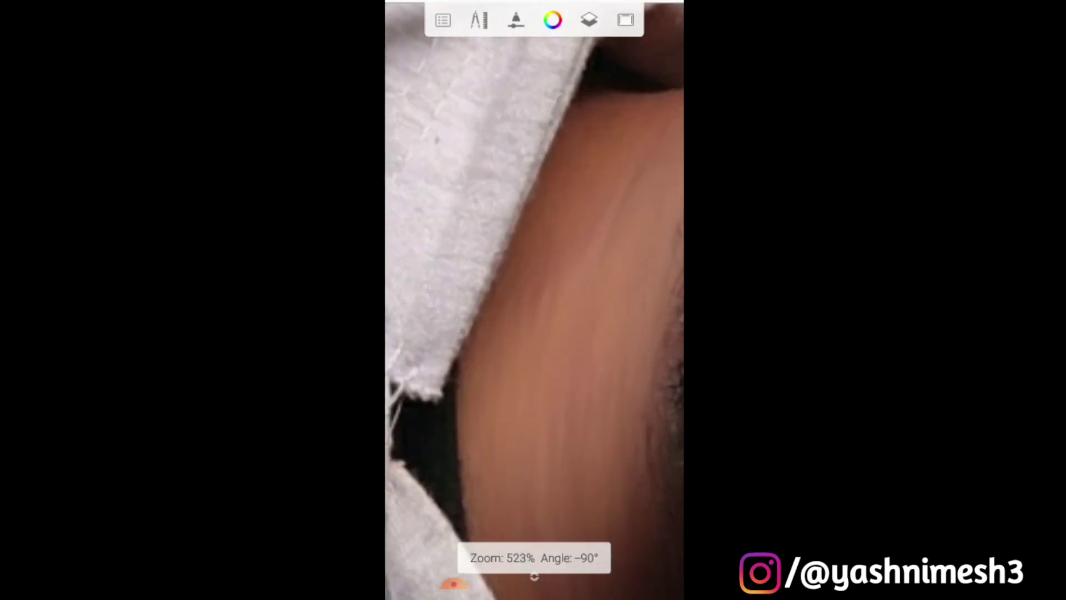
{"action": "scroll", "coordinate": [534, 300], "scroll_direction": "up", "scroll_amount": 1}
{"action": "scroll", "coordinate": [534, 300], "scroll_direction": "up", "scroll_amount": 1}
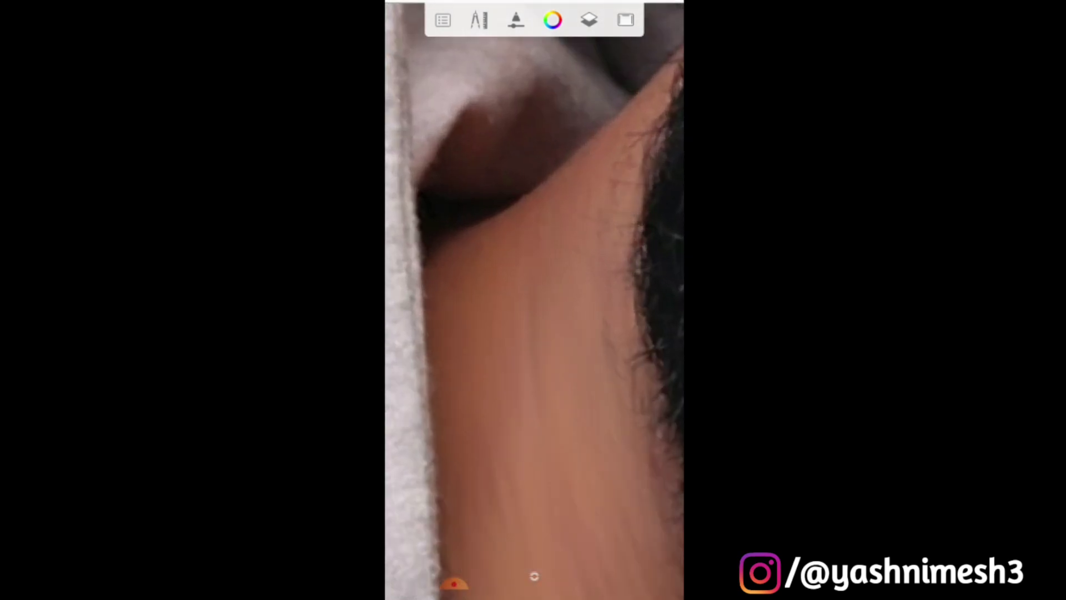
{"action": "scroll", "coordinate": [534, 300], "scroll_direction": "down", "scroll_amount": 1}
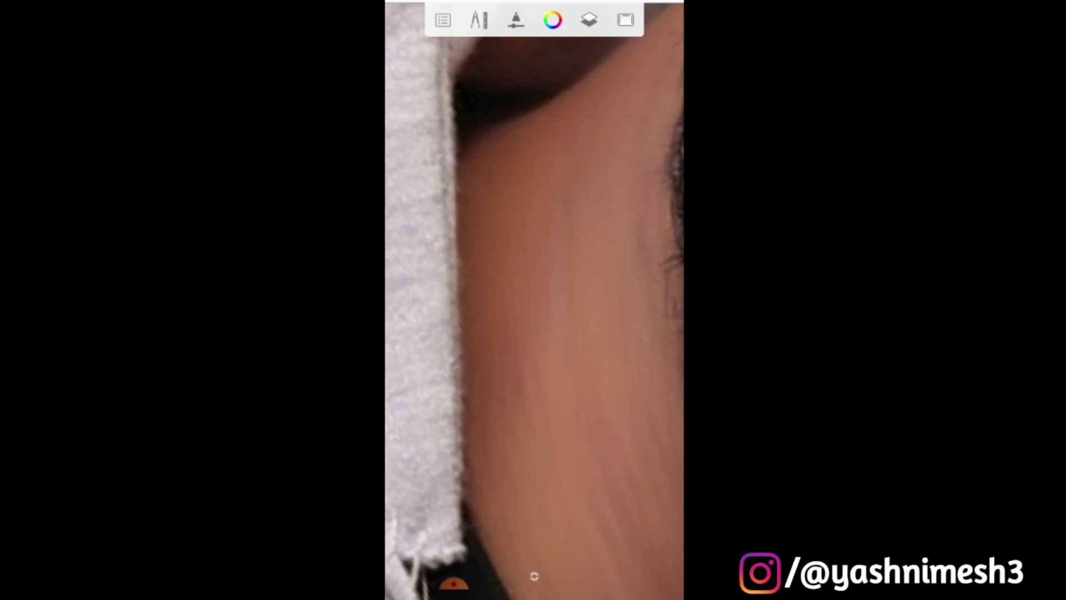
{"action": "scroll", "coordinate": [534, 301], "scroll_direction": "down", "scroll_amount": 1}
{"action": "scroll", "coordinate": [535, 300], "scroll_direction": "up", "scroll_amount": 2}
{"action": "scroll", "coordinate": [534, 300], "scroll_direction": "down", "scroll_amount": 2}
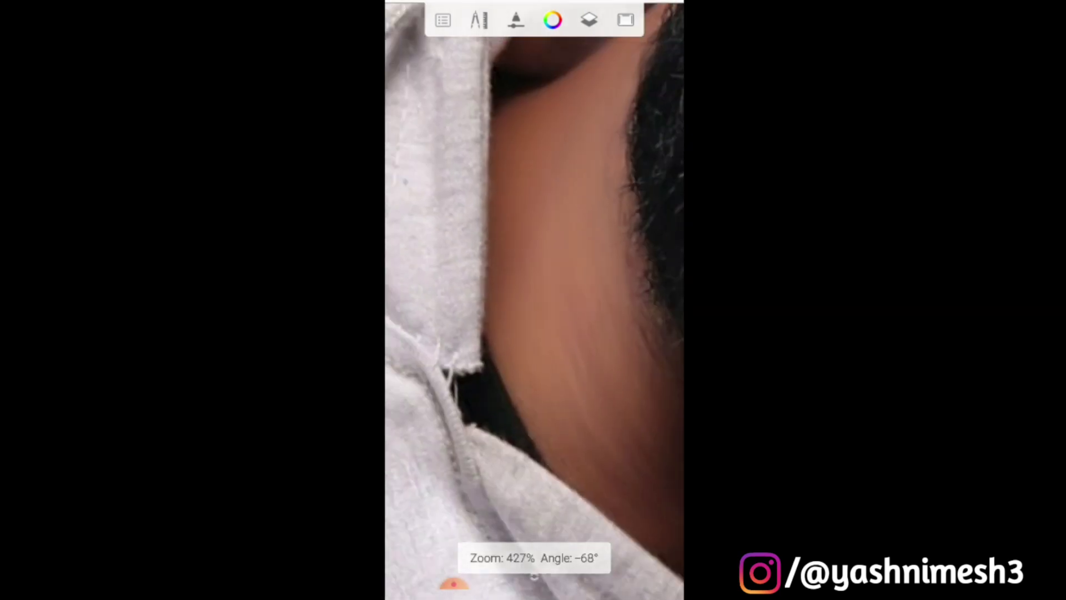
{"action": "scroll", "coordinate": [534, 300], "scroll_direction": "up", "scroll_amount": 1}
{"action": "scroll", "coordinate": [534, 299], "scroll_direction": "down", "scroll_amount": 2}
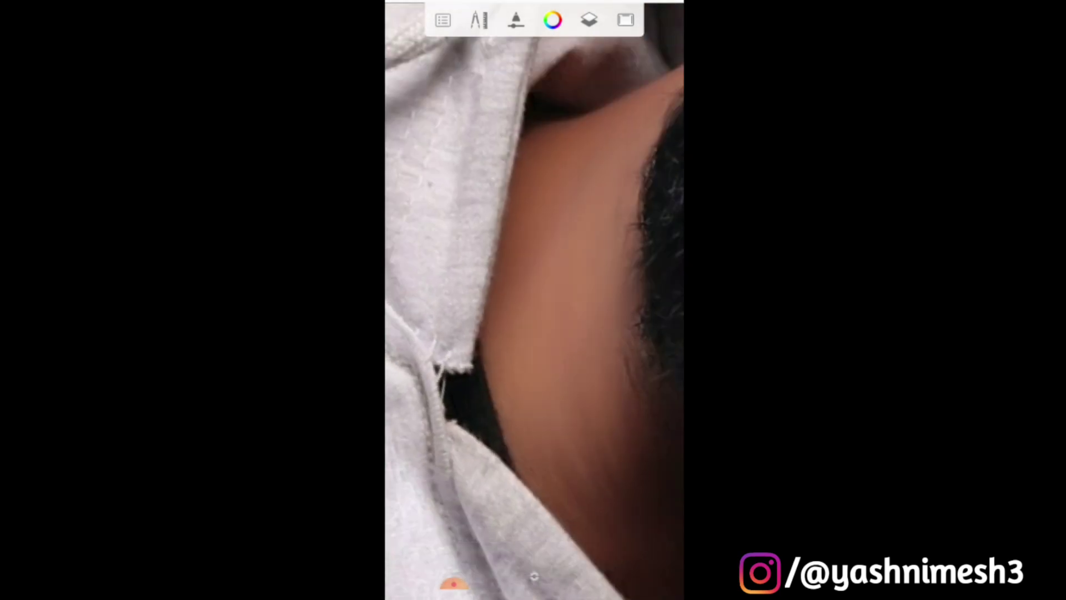
{"action": "scroll", "coordinate": [534, 300], "scroll_direction": "down", "scroll_amount": 1}
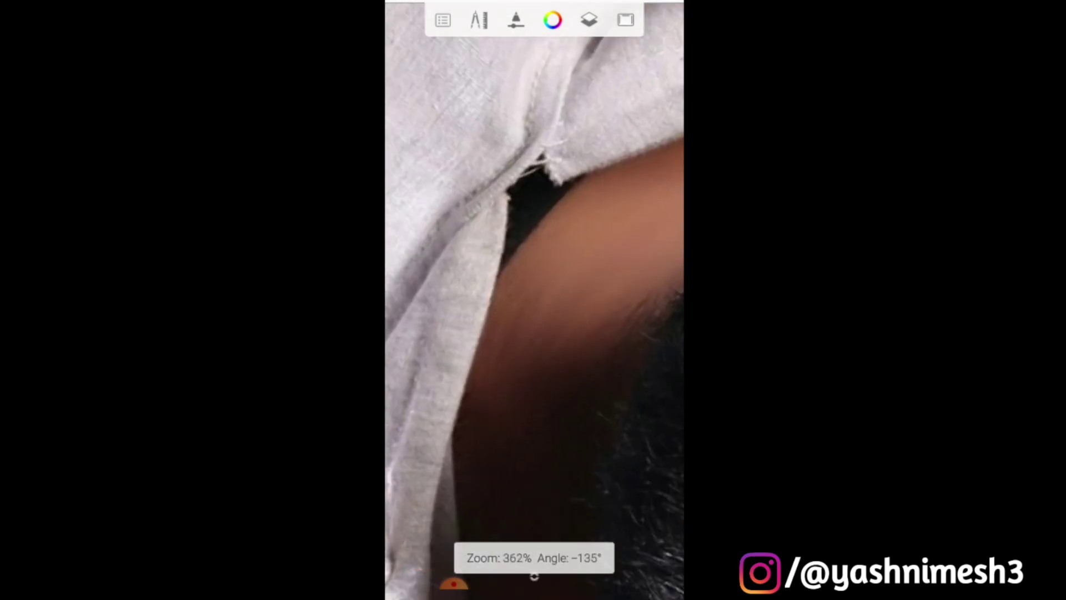
{"action": "scroll", "coordinate": [534, 300], "scroll_direction": "up", "scroll_amount": 1}
{"action": "scroll", "coordinate": [535, 300], "scroll_direction": "up", "scroll_amount": 1}
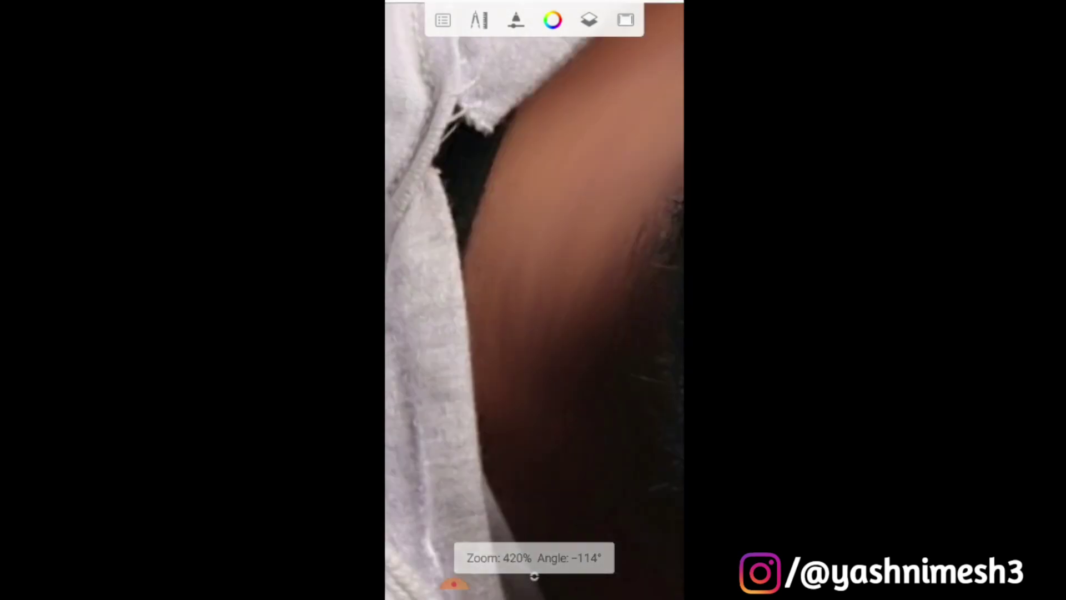
{"action": "scroll", "coordinate": [534, 300], "scroll_direction": "down", "scroll_amount": 5}
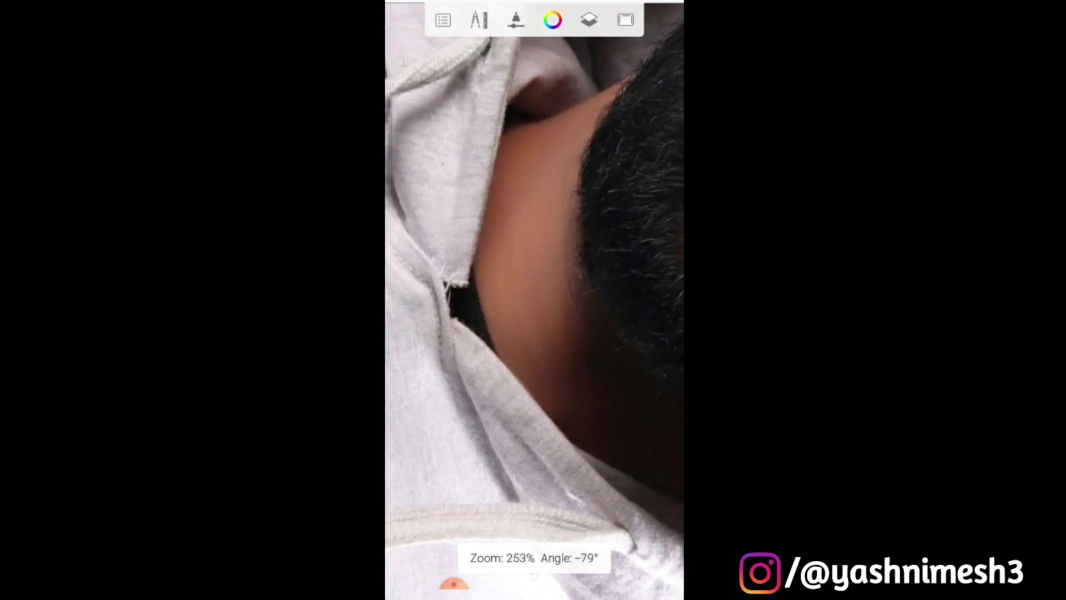
{"action": "scroll", "coordinate": [534, 300], "scroll_direction": "down", "scroll_amount": 1}
{"action": "scroll", "coordinate": [534, 300], "scroll_direction": "down", "scroll_amount": 3}
{"action": "scroll", "coordinate": [534, 300], "scroll_direction": "down", "scroll_amount": 1}
{"action": "scroll", "coordinate": [534, 300], "scroll_direction": "up", "scroll_amount": 2}
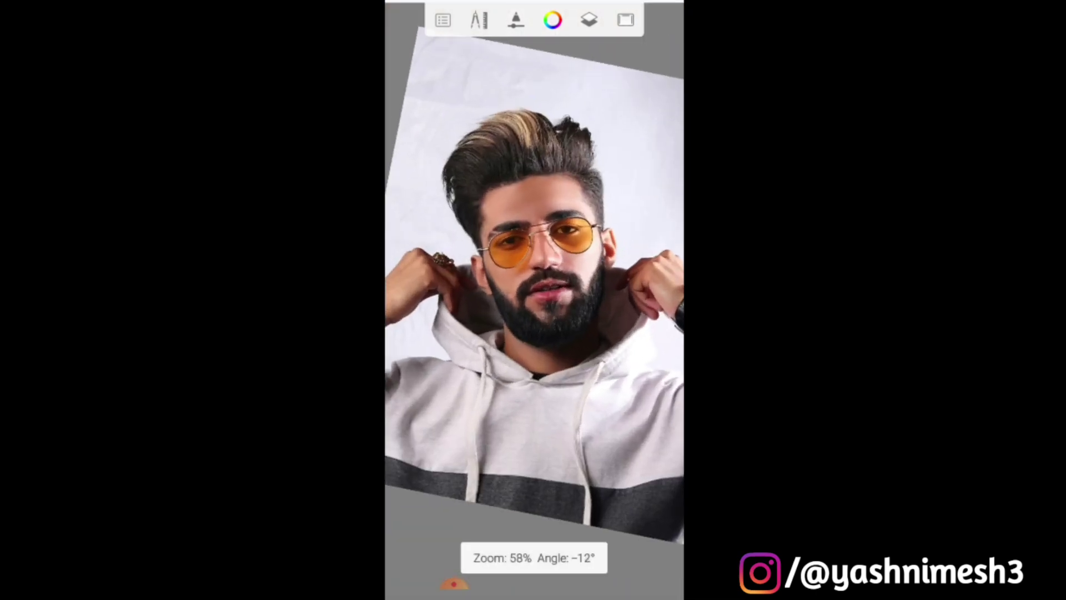
{"action": "scroll", "coordinate": [534, 300], "scroll_direction": "up", "scroll_amount": 3}
{"action": "scroll", "coordinate": [534, 300], "scroll_direction": "up", "scroll_amount": 3}
{"action": "scroll", "coordinate": [534, 300], "scroll_direction": "up", "scroll_amount": 1}
Review the photo layer stack, then zoom in on the hands
{"action": "left_click", "coordinate": [590, 21]}
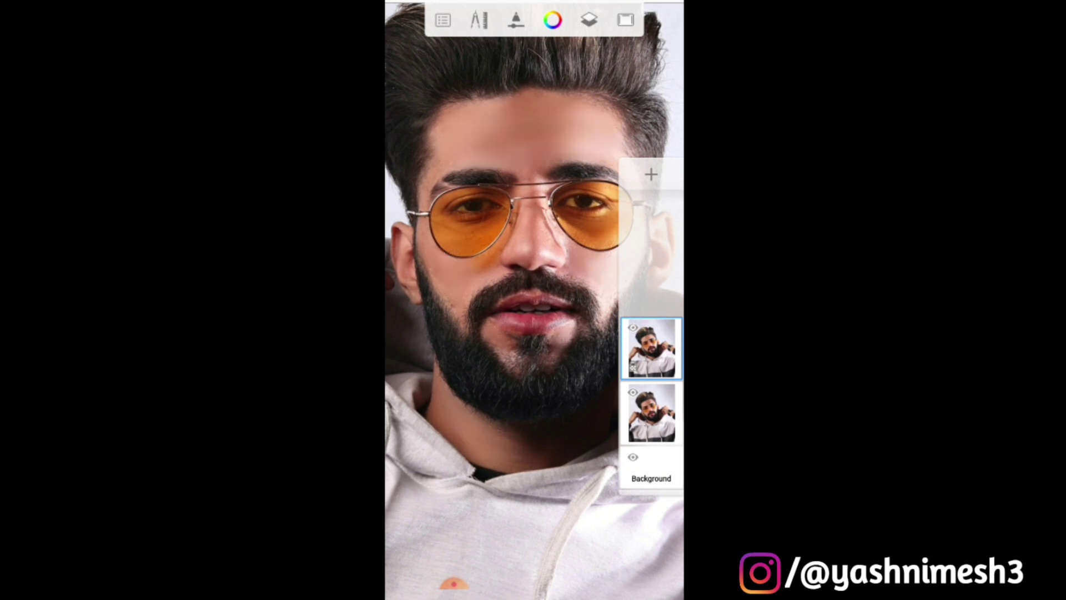
{"action": "left_click", "coordinate": [589, 21]}
{"action": "scroll", "coordinate": [534, 300], "scroll_direction": "down", "scroll_amount": 4}
{"action": "scroll", "coordinate": [534, 299], "scroll_direction": "down", "scroll_amount": 1}
{"action": "scroll", "coordinate": [534, 299], "scroll_direction": "up", "scroll_amount": 1}
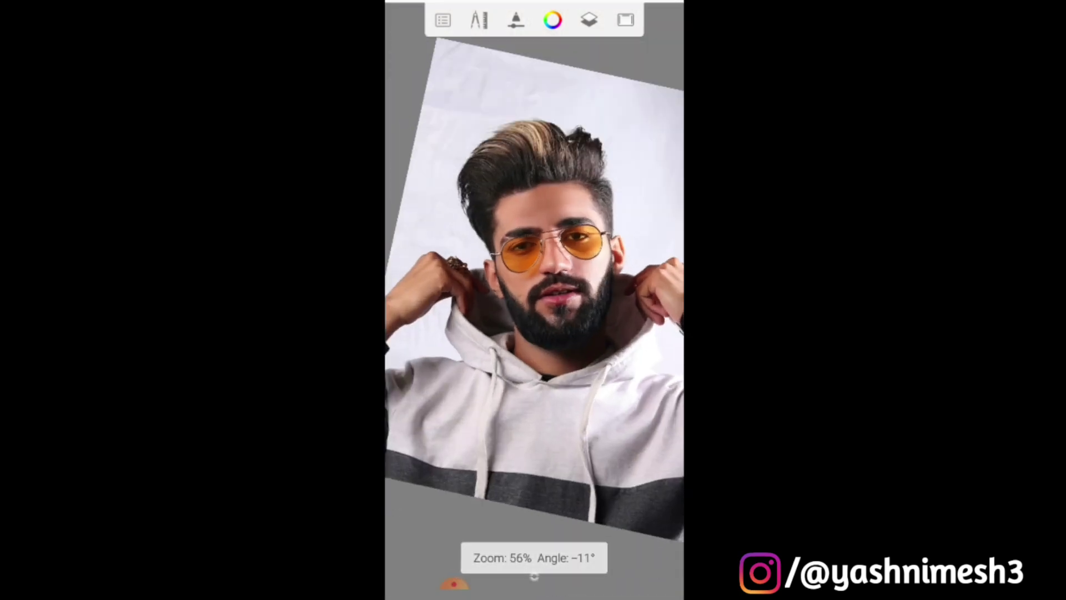
{"action": "scroll", "coordinate": [534, 299], "scroll_direction": "up", "scroll_amount": 3}
{"action": "scroll", "coordinate": [535, 300], "scroll_direction": "up", "scroll_amount": 1}
{"action": "scroll", "coordinate": [534, 300], "scroll_direction": "down", "scroll_amount": 1}
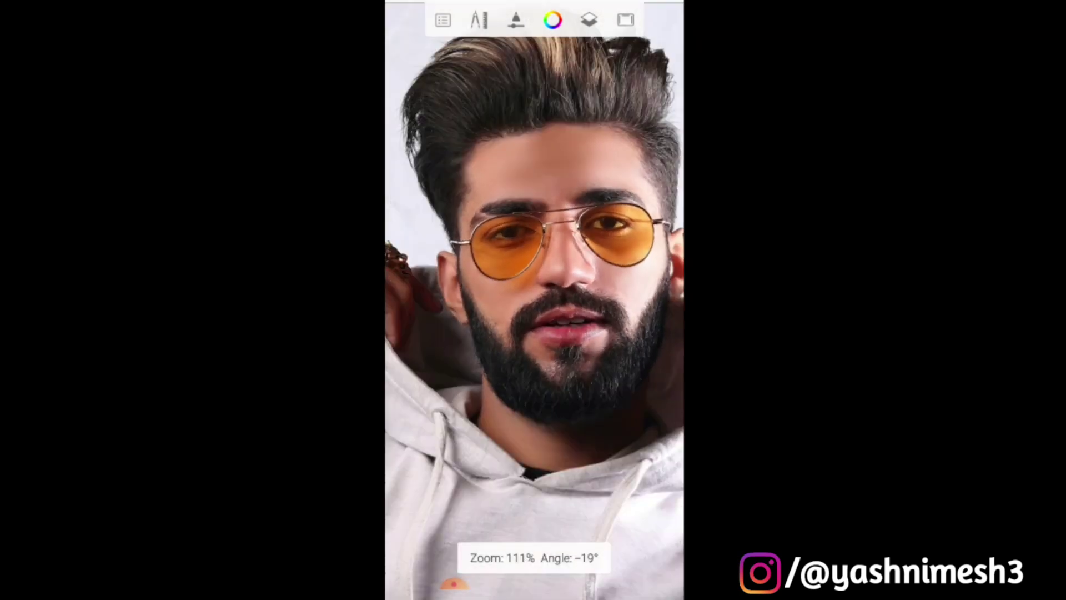
{"action": "scroll", "coordinate": [533, 300], "scroll_direction": "down", "scroll_amount": 4}
{"action": "scroll", "coordinate": [534, 300], "scroll_direction": "up", "scroll_amount": 4}
{"action": "scroll", "coordinate": [534, 300], "scroll_direction": "up", "scroll_amount": 1}
{"action": "scroll", "coordinate": [534, 301], "scroll_direction": "down", "scroll_amount": 1}
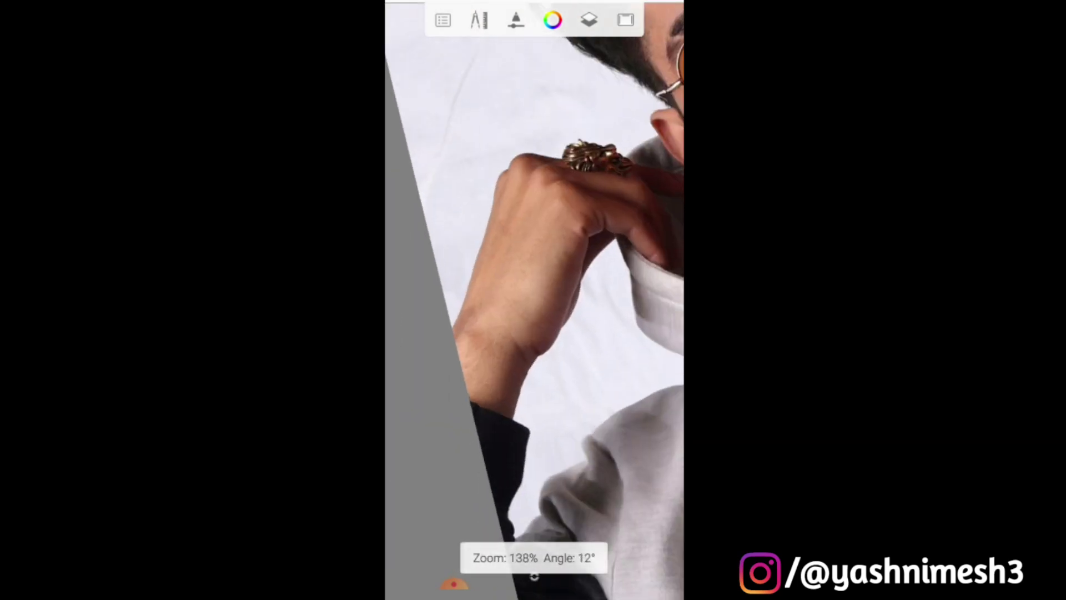
{"action": "scroll", "coordinate": [534, 301], "scroll_direction": "up", "scroll_amount": 3}
{"action": "scroll", "coordinate": [534, 300], "scroll_direction": "up", "scroll_amount": 1}
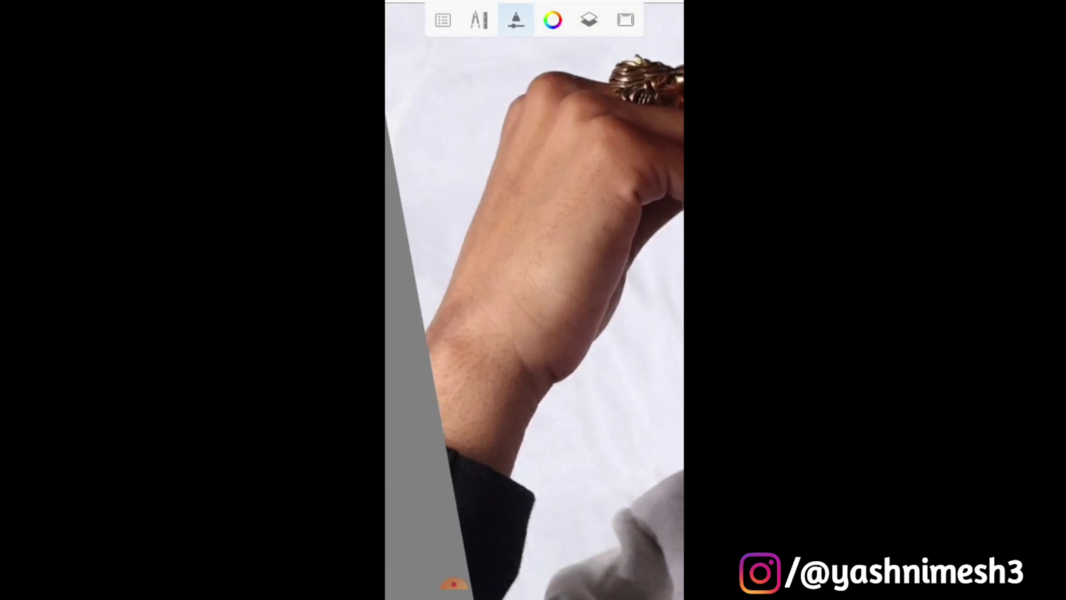
Adjust the Smudge Round Bristle Brush size and strength, then smooth the hand and wrist skin
{"action": "left_click", "coordinate": [516, 20]}
{"action": "left_click", "coordinate": [534, 578]}
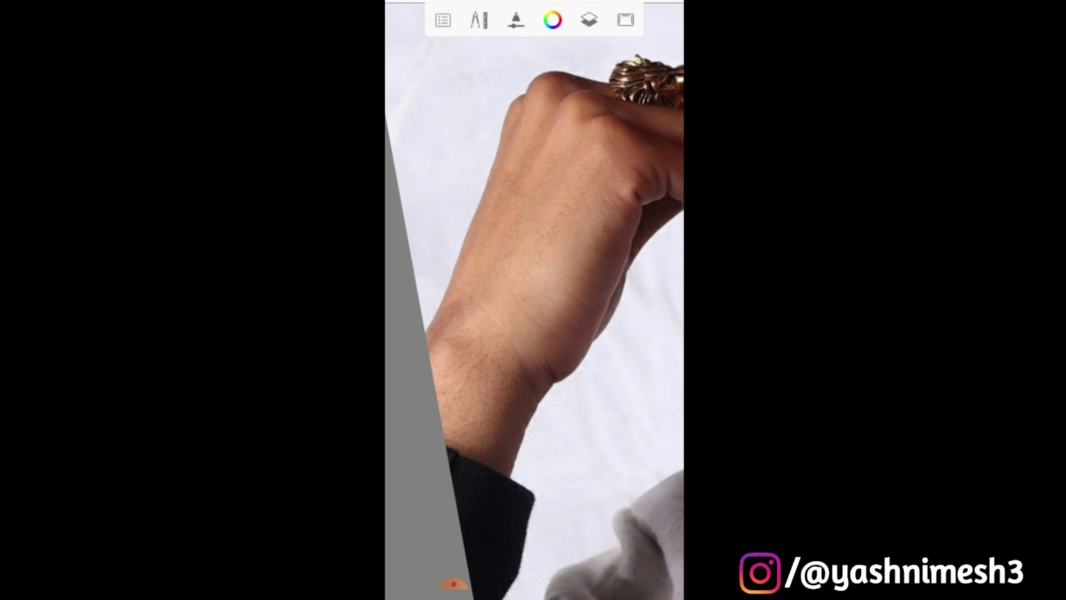
{"action": "scroll", "coordinate": [534, 300], "scroll_direction": "down", "scroll_amount": 2}
{"action": "scroll", "coordinate": [533, 300], "scroll_direction": "down", "scroll_amount": 3}
{"action": "scroll", "coordinate": [534, 300], "scroll_direction": "up", "scroll_amount": 3}
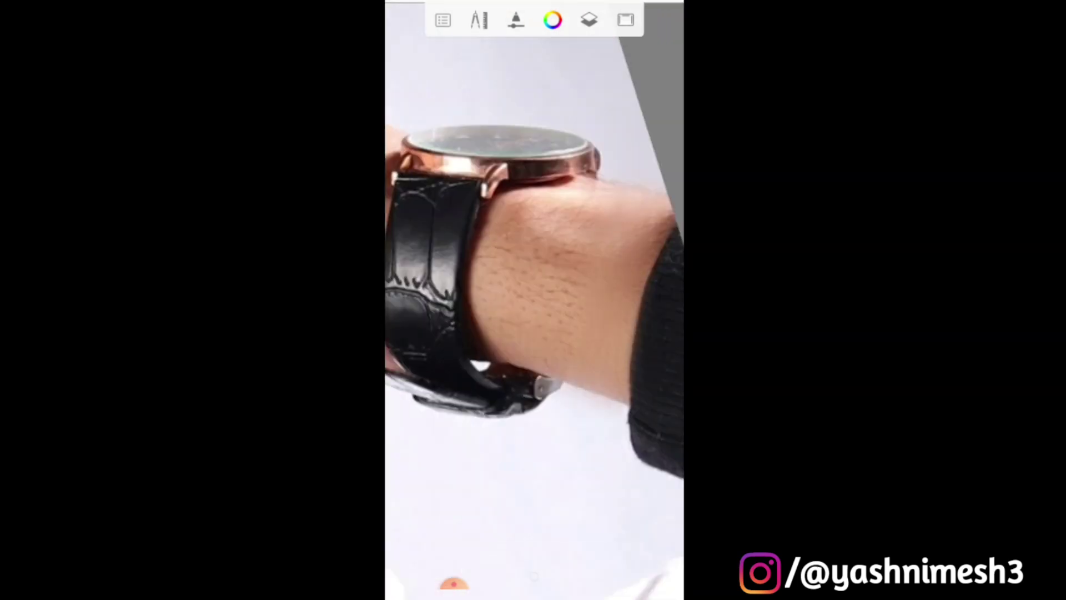
{"action": "scroll", "coordinate": [534, 299], "scroll_direction": "up", "scroll_amount": 3}
{"action": "scroll", "coordinate": [533, 300], "scroll_direction": "down", "scroll_amount": 2}
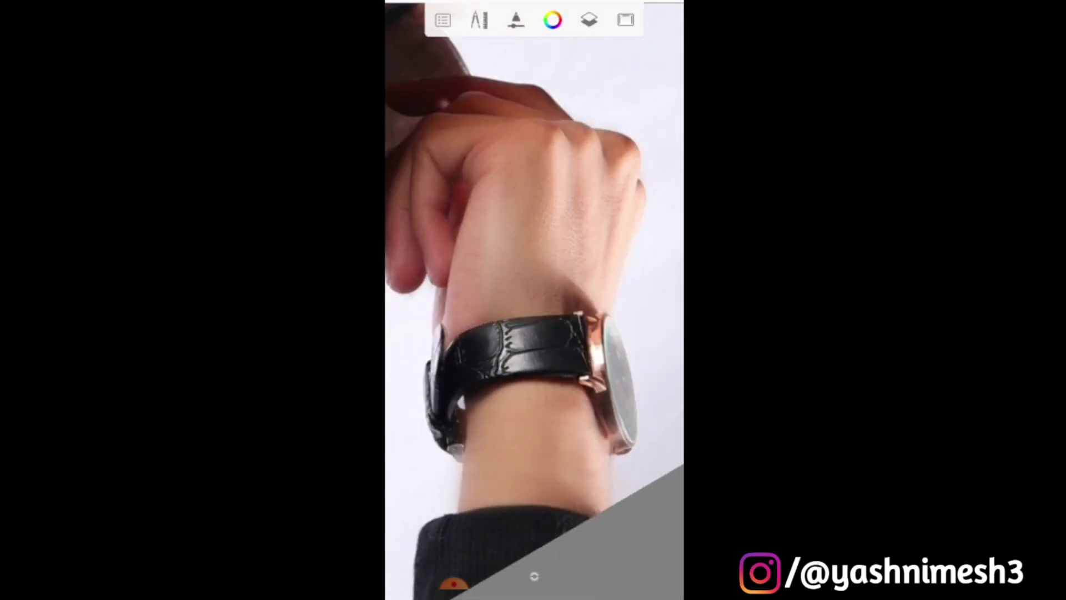
{"action": "scroll", "coordinate": [533, 301], "scroll_direction": "up", "scroll_amount": 2}
{"action": "scroll", "coordinate": [533, 301], "scroll_direction": "up", "scroll_amount": 1}
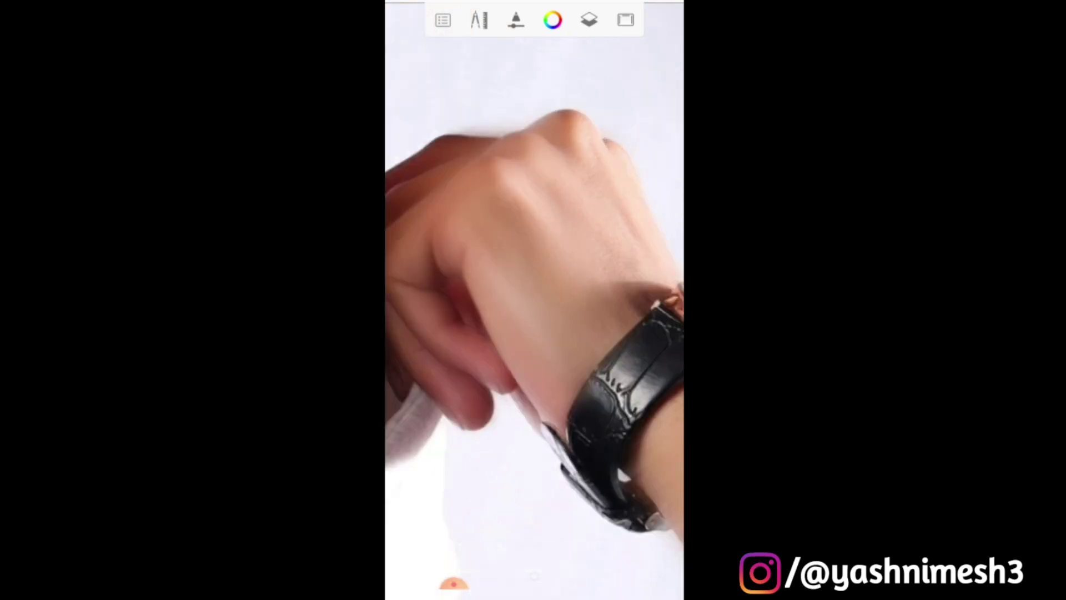
{"action": "scroll", "coordinate": [534, 300], "scroll_direction": "down", "scroll_amount": 2}
{"action": "scroll", "coordinate": [534, 300], "scroll_direction": "down", "scroll_amount": 3}
{"action": "scroll", "coordinate": [534, 301], "scroll_direction": "down", "scroll_amount": 2}
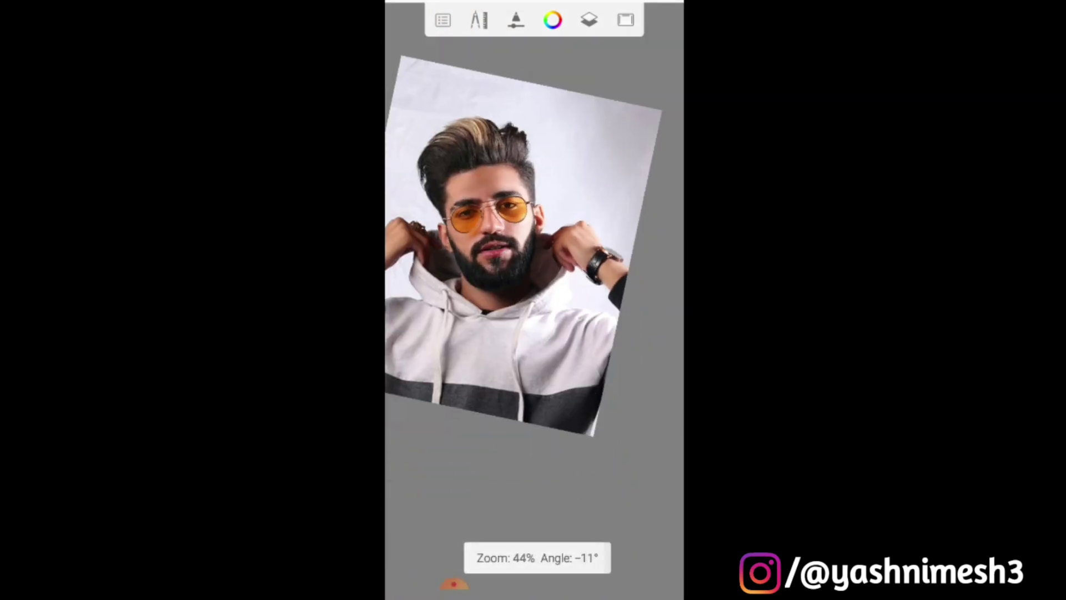
{"action": "scroll", "coordinate": [534, 299], "scroll_direction": "down", "scroll_amount": 1}
{"action": "scroll", "coordinate": [534, 300], "scroll_direction": "up", "scroll_amount": 1}
{"action": "scroll", "coordinate": [533, 300], "scroll_direction": "up", "scroll_amount": 2}
{"action": "scroll", "coordinate": [535, 301], "scroll_direction": "up", "scroll_amount": 1}
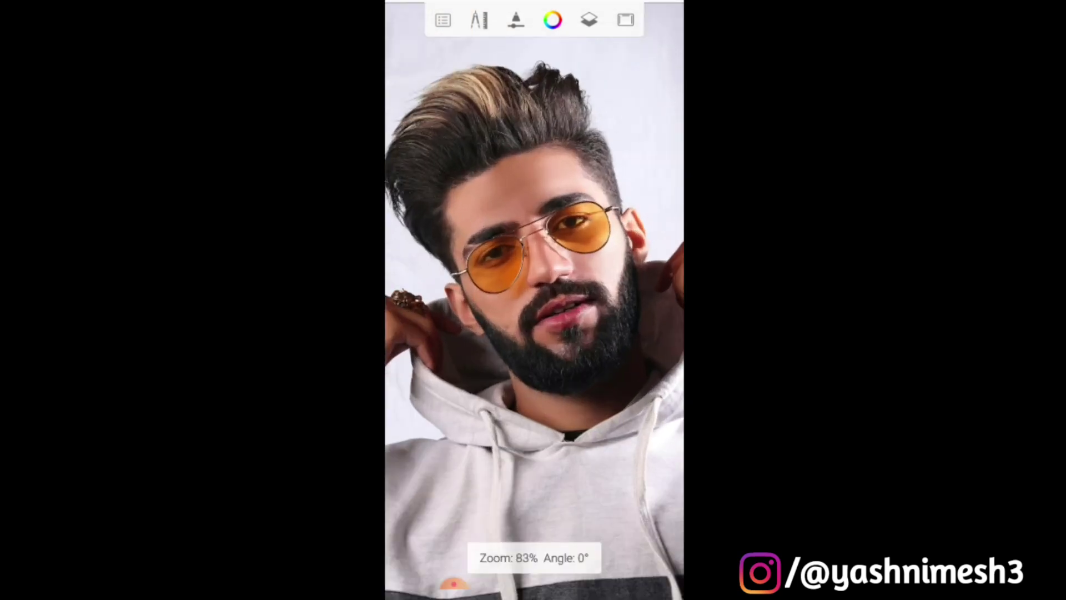
{"action": "left_click", "coordinate": [589, 20]}
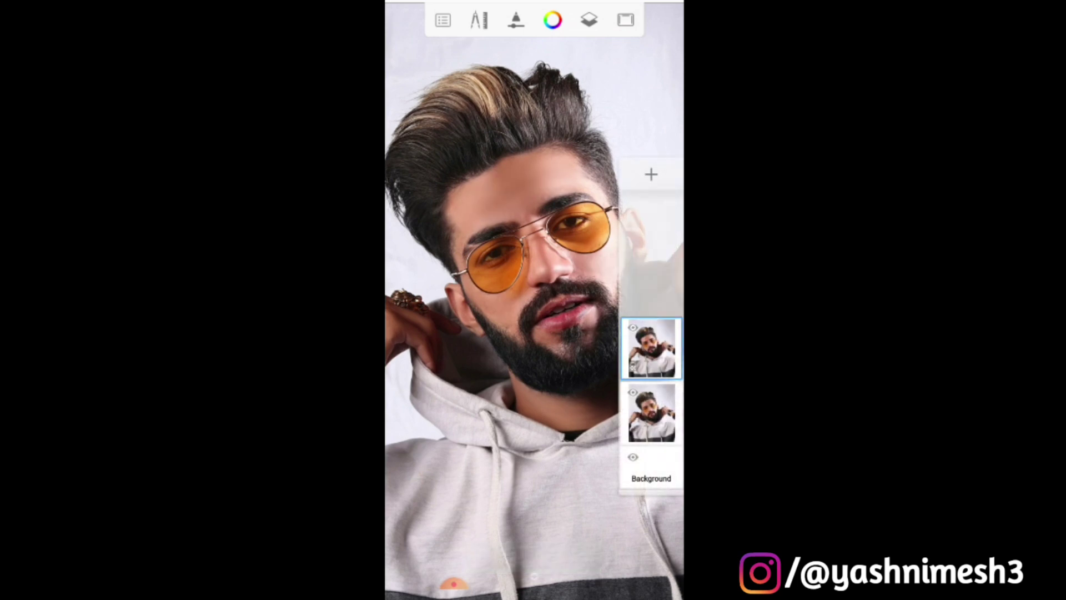
{"action": "scroll", "coordinate": [534, 300], "scroll_direction": "up", "scroll_amount": 1}
{"action": "scroll", "coordinate": [534, 300], "scroll_direction": "up", "scroll_amount": 2}
{"action": "scroll", "coordinate": [533, 299], "scroll_direction": "down", "scroll_amount": 2}
{"action": "scroll", "coordinate": [534, 300], "scroll_direction": "up", "scroll_amount": 1}
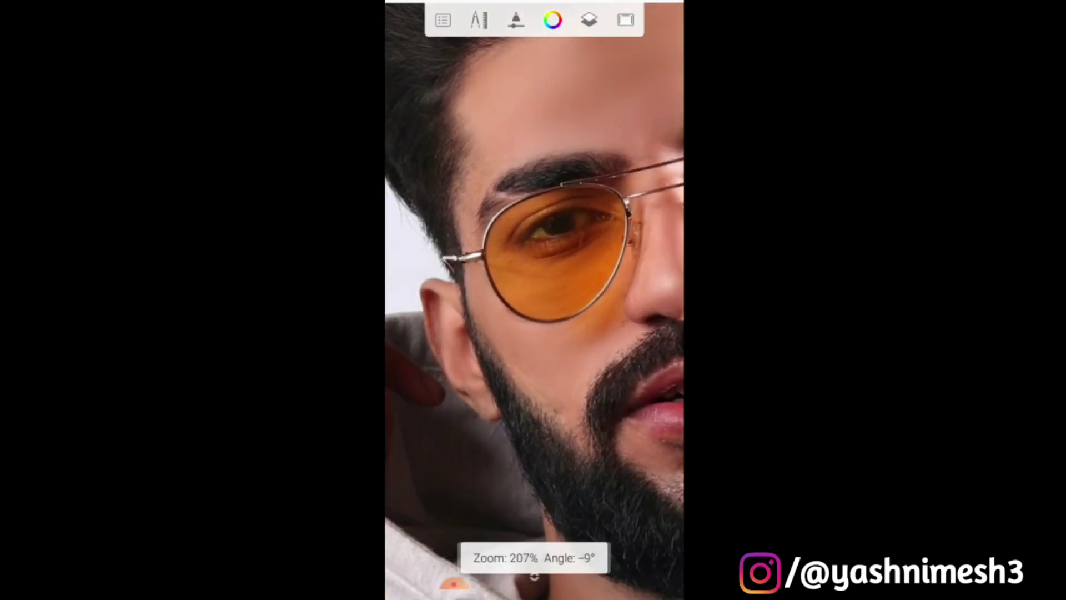
{"action": "scroll", "coordinate": [533, 299], "scroll_direction": "up", "scroll_amount": 1}
{"action": "scroll", "coordinate": [534, 300], "scroll_direction": "up", "scroll_amount": 1}
{"action": "scroll", "coordinate": [533, 299], "scroll_direction": "down", "scroll_amount": 3}
{"action": "scroll", "coordinate": [534, 300], "scroll_direction": "down", "scroll_amount": 1}
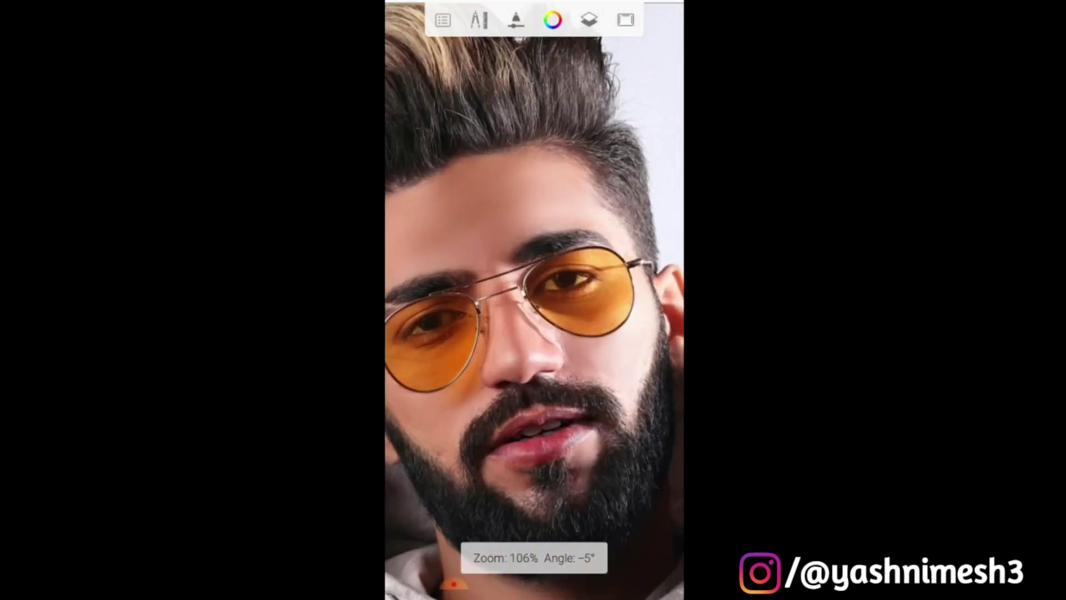
{"action": "scroll", "coordinate": [534, 300], "scroll_direction": "up", "scroll_amount": 3}
{"action": "scroll", "coordinate": [534, 300], "scroll_direction": "up", "scroll_amount": 2}
{"action": "scroll", "coordinate": [534, 300], "scroll_direction": "down", "scroll_amount": 1}
{"action": "scroll", "coordinate": [534, 301], "scroll_direction": "up", "scroll_amount": 3}
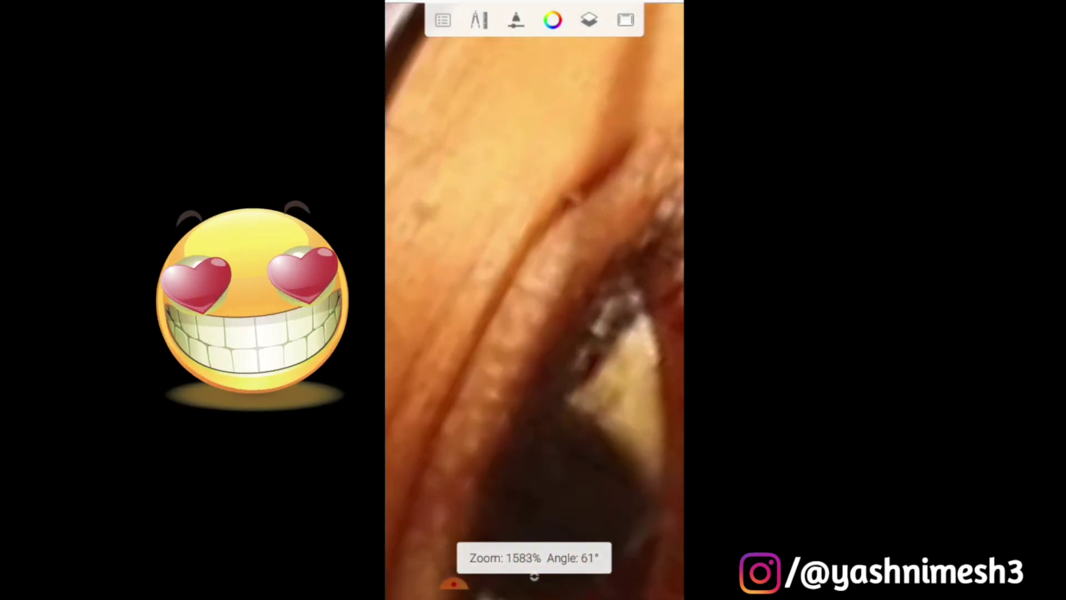
{"action": "scroll", "coordinate": [535, 300], "scroll_direction": "up", "scroll_amount": 2}
{"action": "scroll", "coordinate": [533, 301], "scroll_direction": "down", "scroll_amount": 3}
{"action": "scroll", "coordinate": [534, 300], "scroll_direction": "down", "scroll_amount": 3}
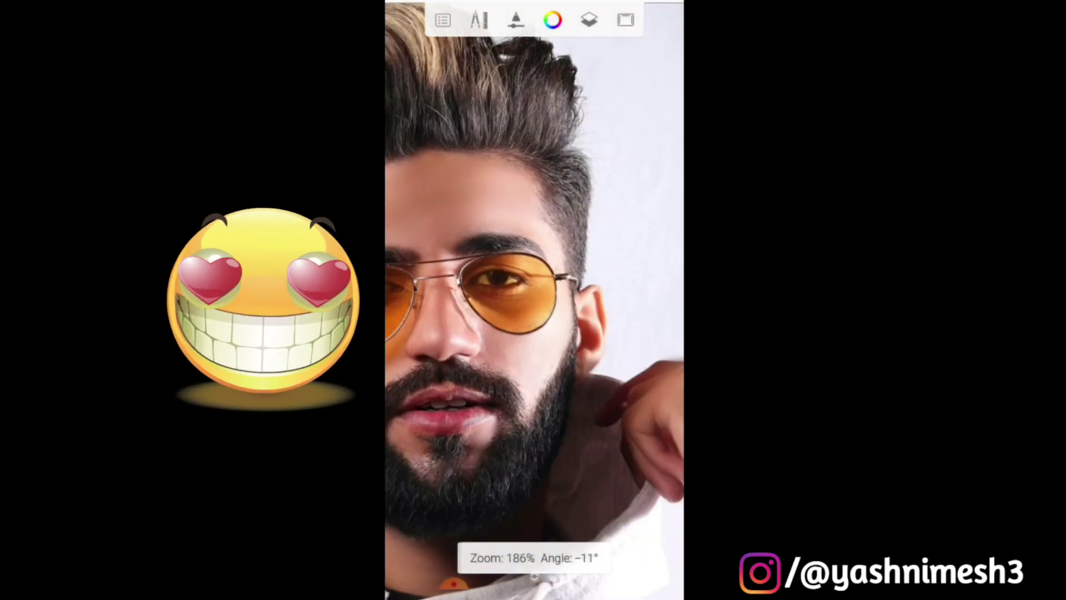
{"action": "scroll", "coordinate": [534, 300], "scroll_direction": "down", "scroll_amount": 2}
{"action": "scroll", "coordinate": [534, 300], "scroll_direction": "down", "scroll_amount": 1}
{"action": "scroll", "coordinate": [534, 301], "scroll_direction": "down", "scroll_amount": 1}
{"action": "scroll", "coordinate": [533, 300], "scroll_direction": "down", "scroll_amount": 1}
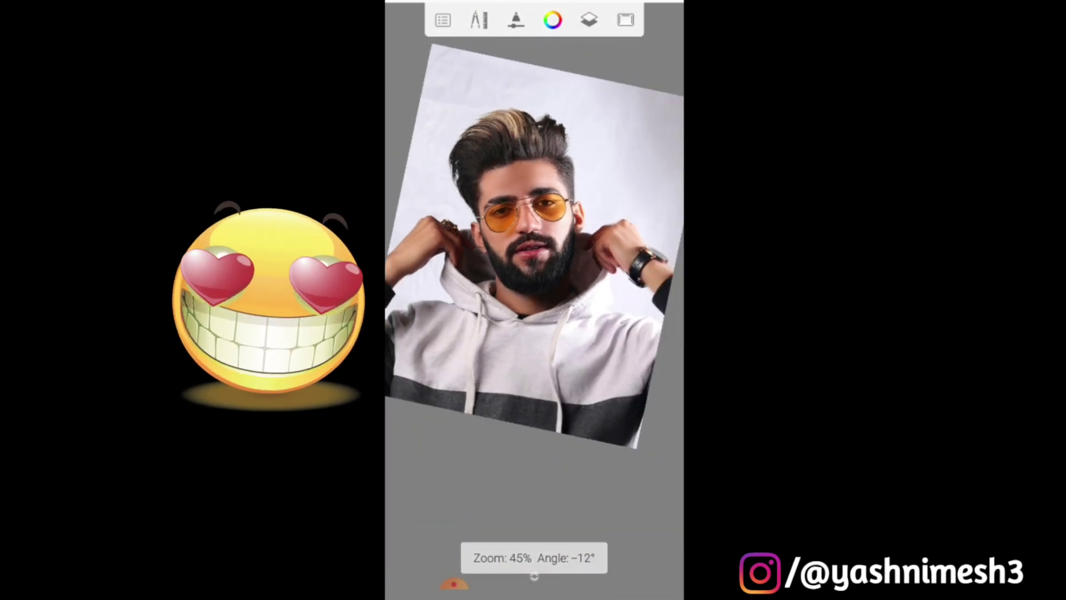
{"action": "scroll", "coordinate": [534, 300], "scroll_direction": "up", "scroll_amount": 1}
{"action": "scroll", "coordinate": [534, 300], "scroll_direction": "up", "scroll_amount": 2}
{"action": "scroll", "coordinate": [534, 300], "scroll_direction": "up", "scroll_amount": 2}
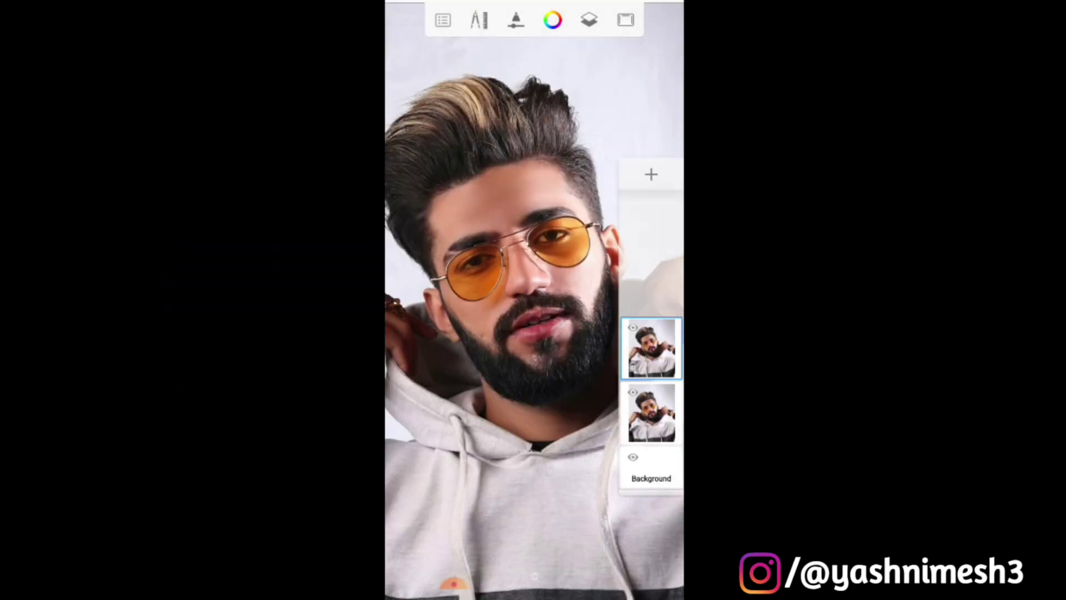
{"action": "scroll", "coordinate": [533, 299], "scroll_direction": "down", "scroll_amount": 1}
{"action": "scroll", "coordinate": [534, 300], "scroll_direction": "down", "scroll_amount": 2}
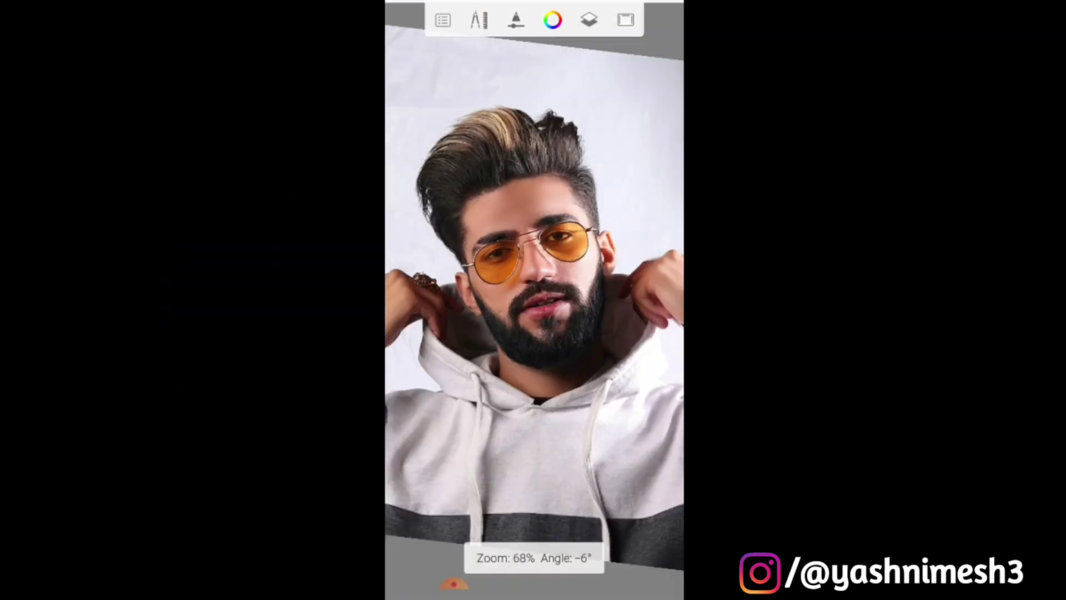
{"action": "scroll", "coordinate": [533, 300], "scroll_direction": "down", "scroll_amount": 2}
{"action": "scroll", "coordinate": [533, 300], "scroll_direction": "down", "scroll_amount": 1}
{"action": "scroll", "coordinate": [534, 299], "scroll_direction": "up", "scroll_amount": 1}
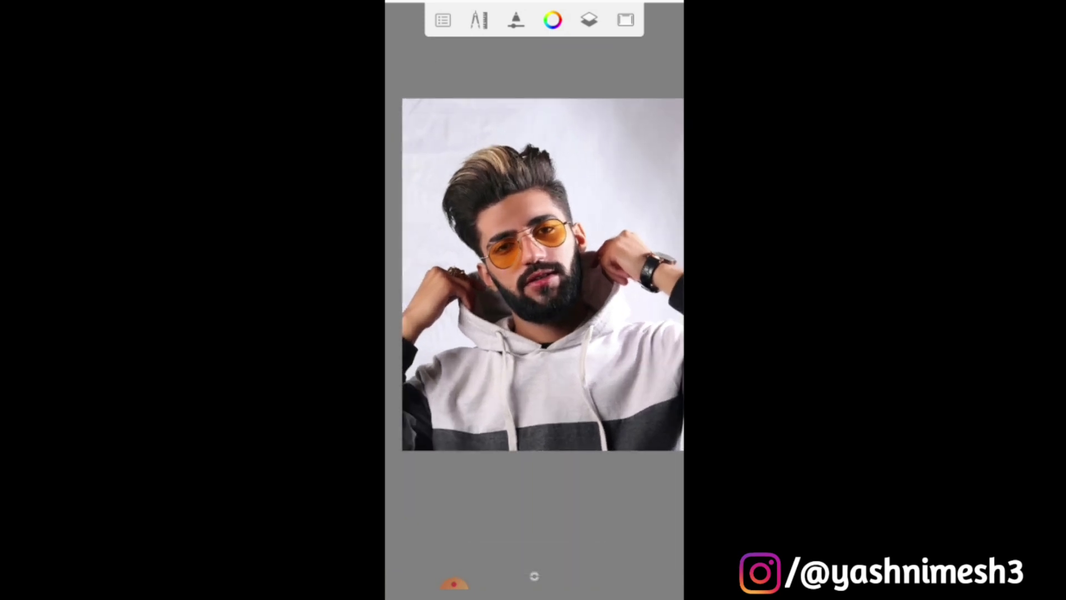